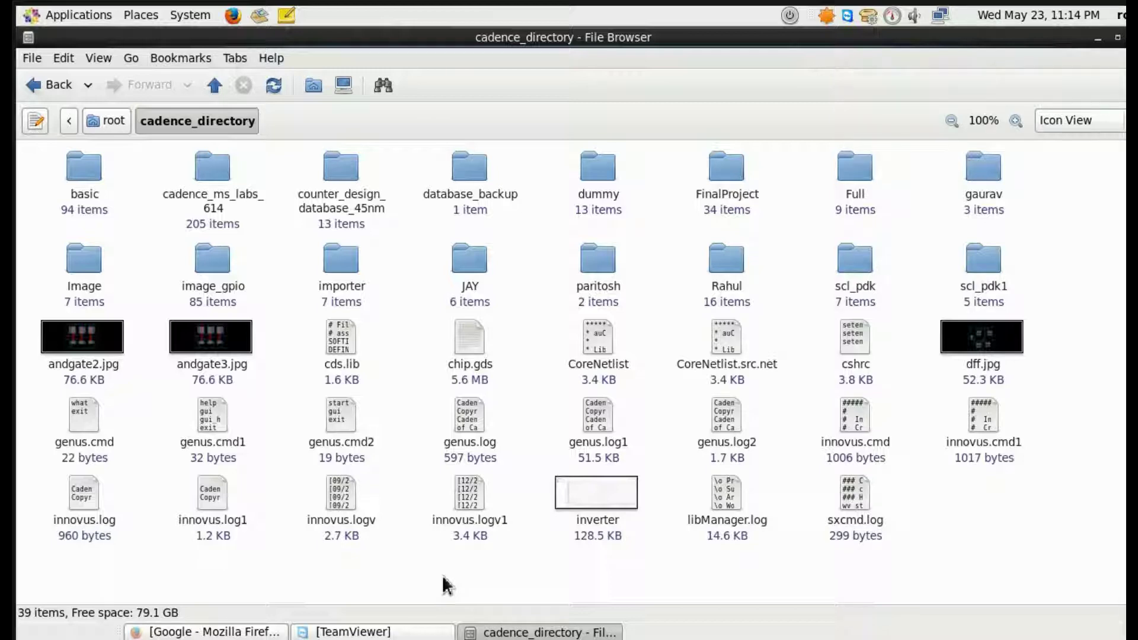
In a terminal opened in cadence_directory, start csh and source /root/cadence_directory/cshrc
right_click(446, 584)
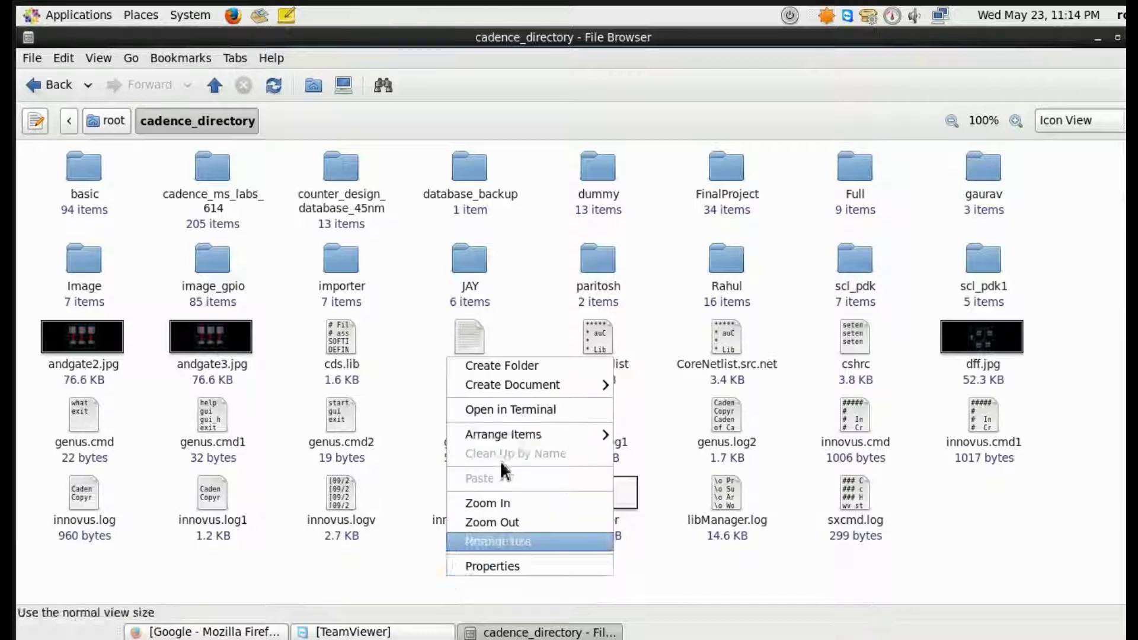
left_click(515, 410)
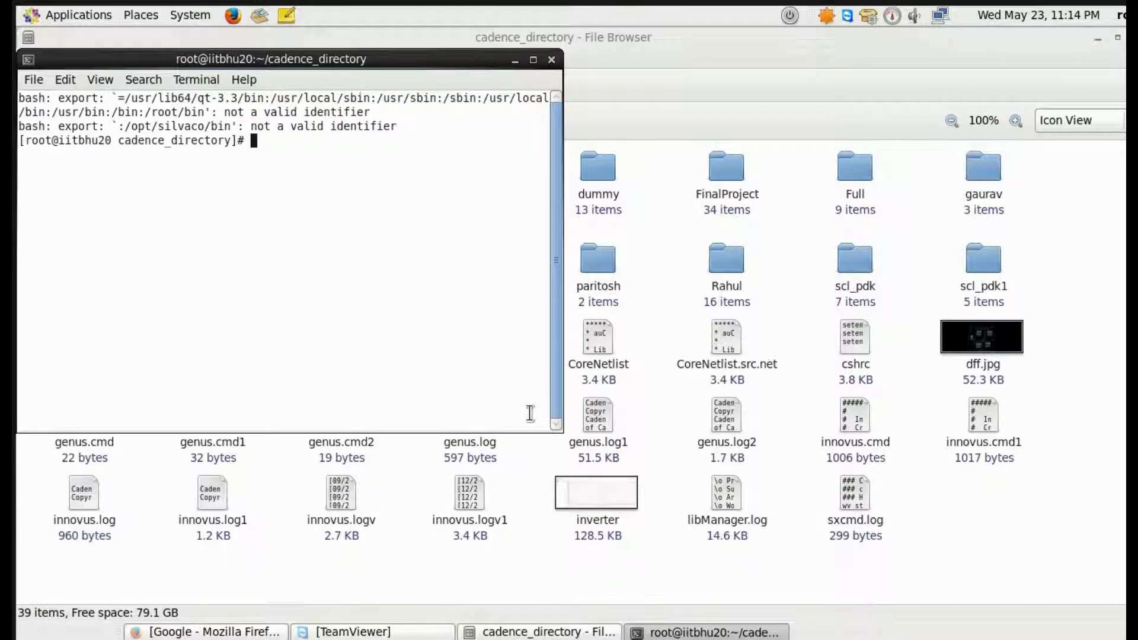
type("csh")
key("Return")
type("source /root/cadence_directory/cshrc")
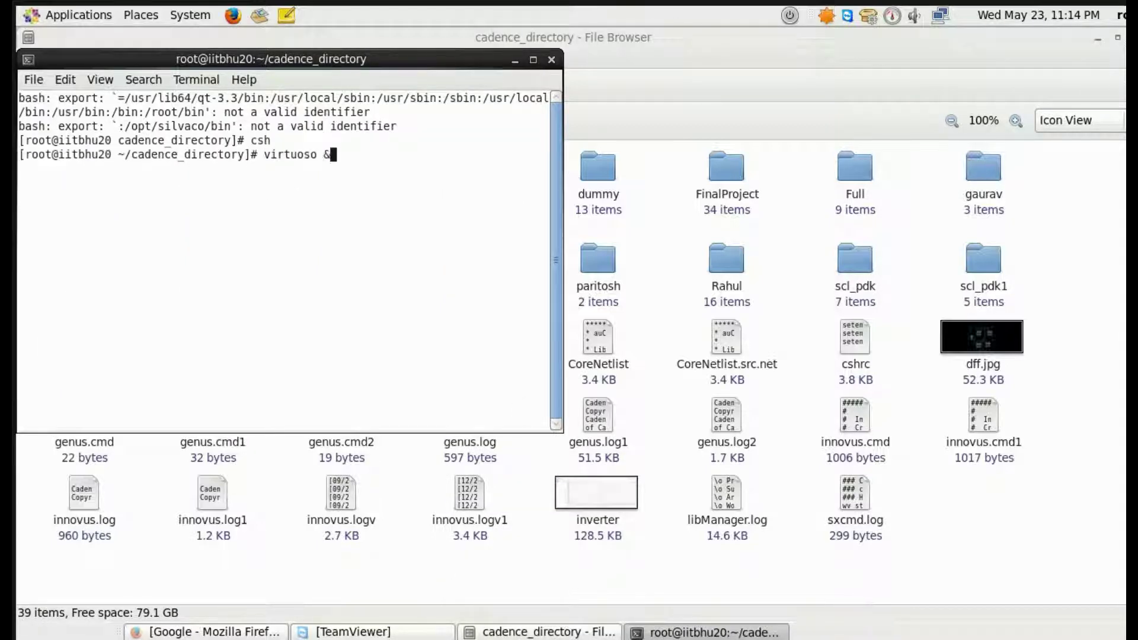
key("Return")
Change to the cadence_ms_labs_614 directory and launch Virtuoso as a background process
key("Up")
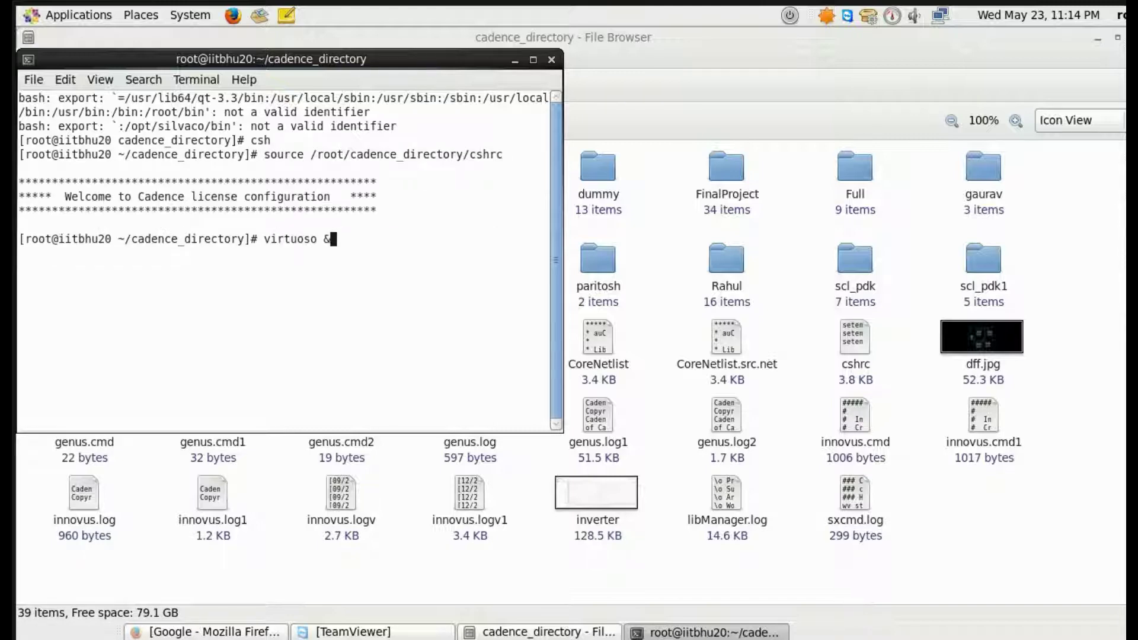
key("Up")
key("Return")
key("Up")
key("Up")
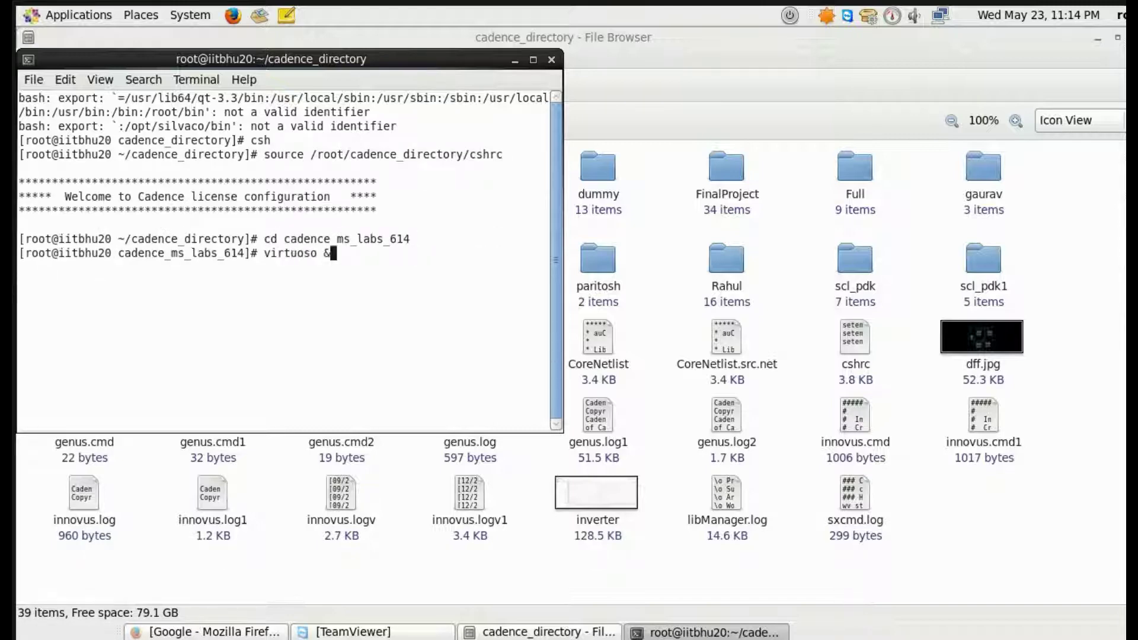
key("Return")
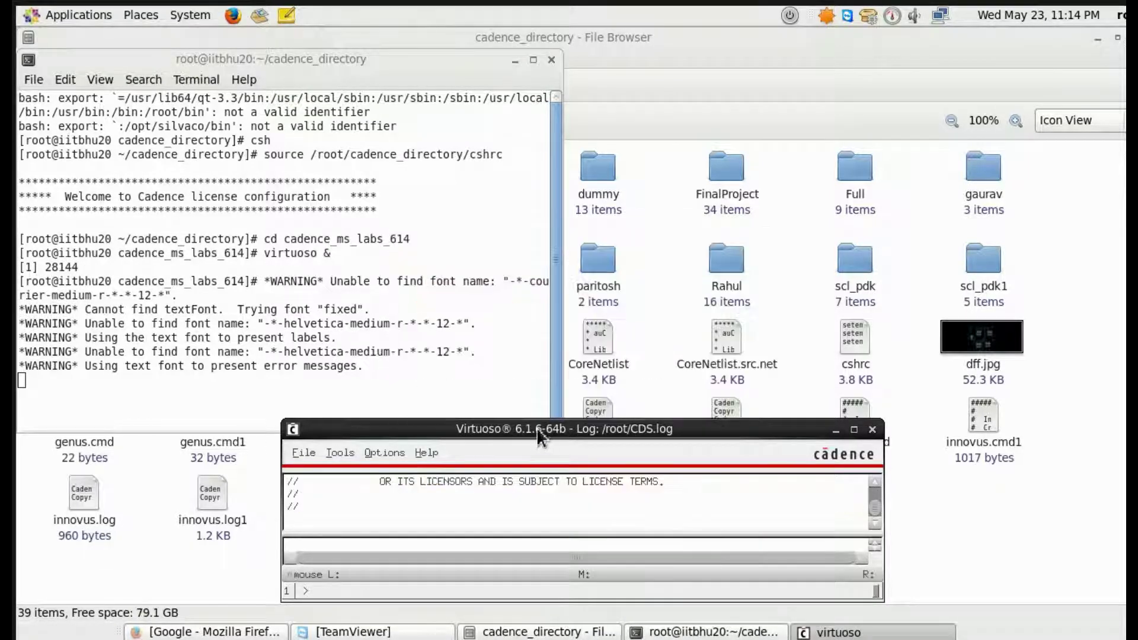
Create a new library named full_custom attached to the existing technology library ts018_scl_prim
left_click(303, 453)
mouse_move(371, 291)
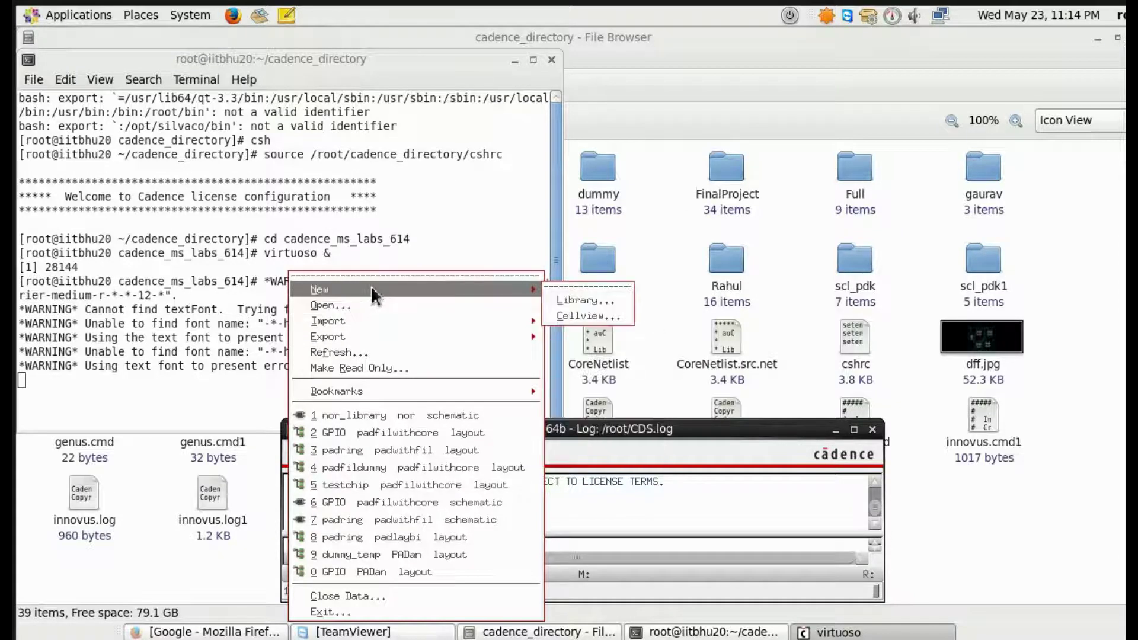
left_click(588, 300)
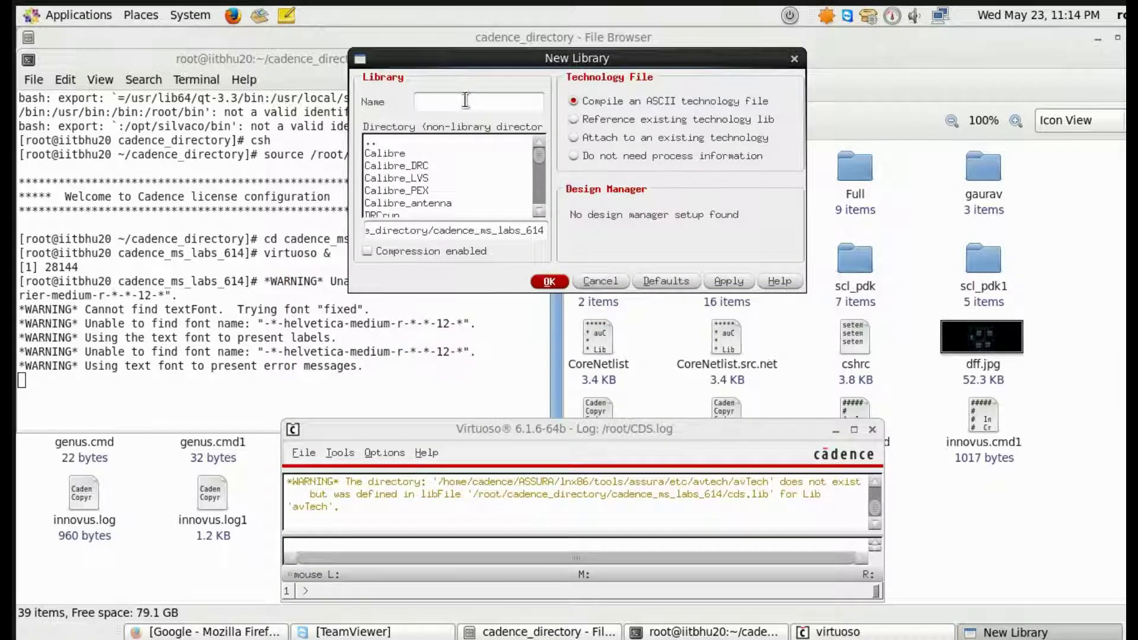
type("full_custom")
left_click(645, 140)
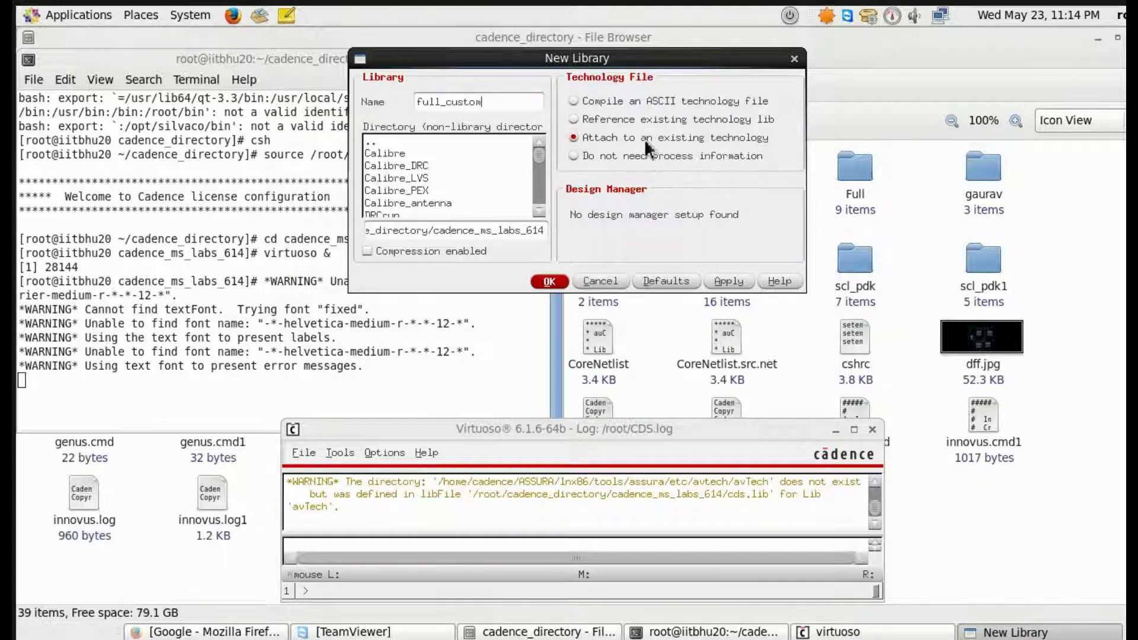
left_click(550, 282)
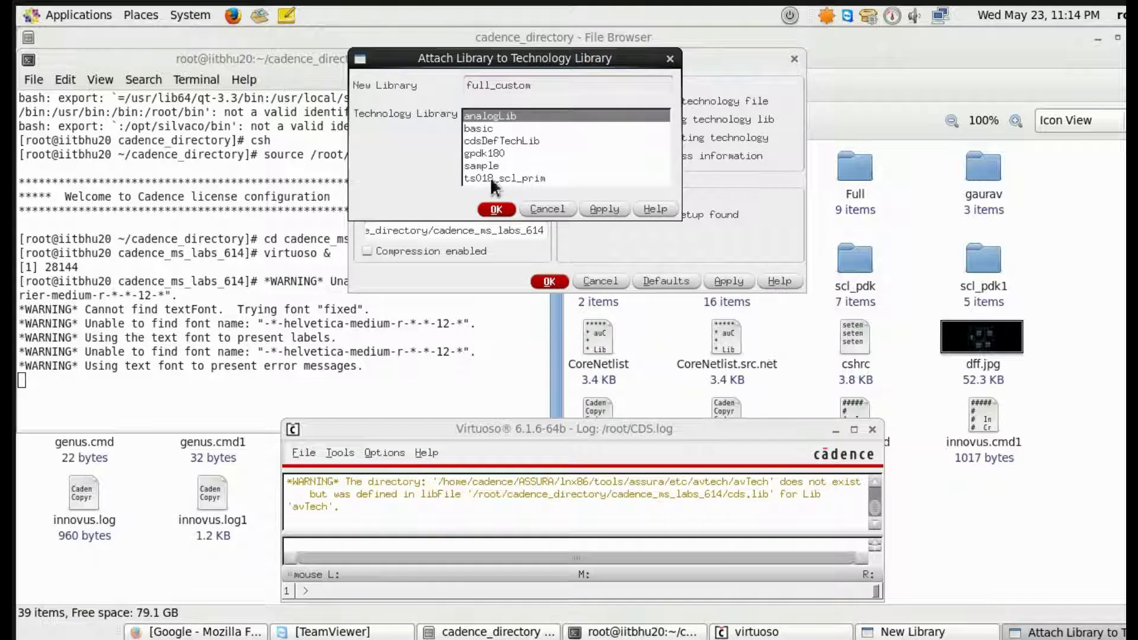
left_click(473, 178)
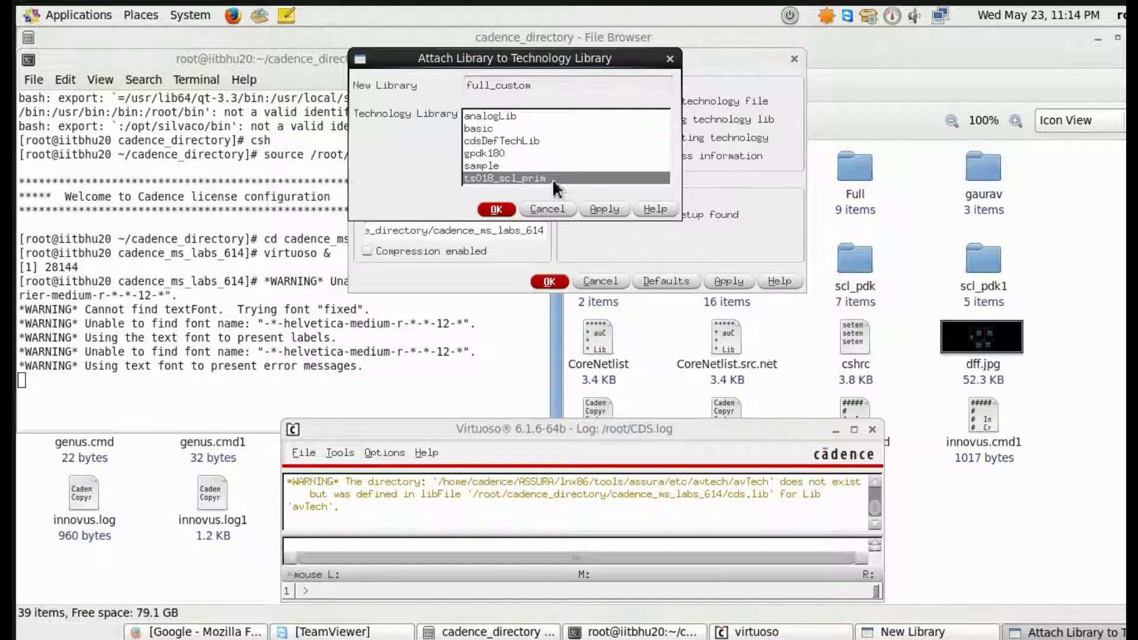
left_click(499, 209)
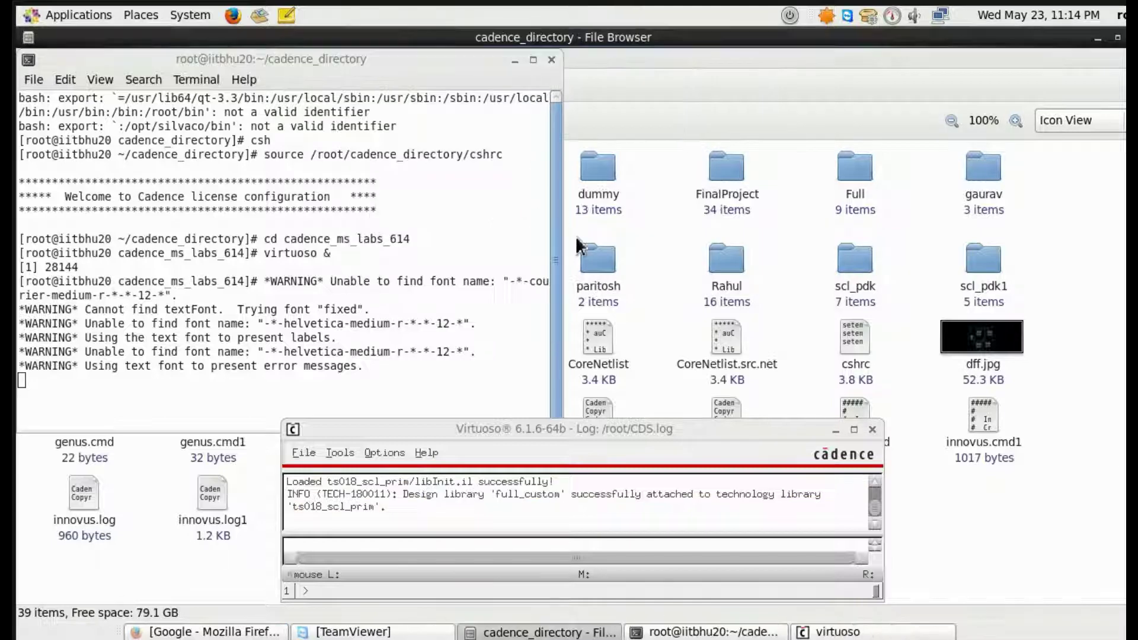
Create a schematic cellview for a cell named nor in the full_custom library and maximize its editor window
left_click(304, 453)
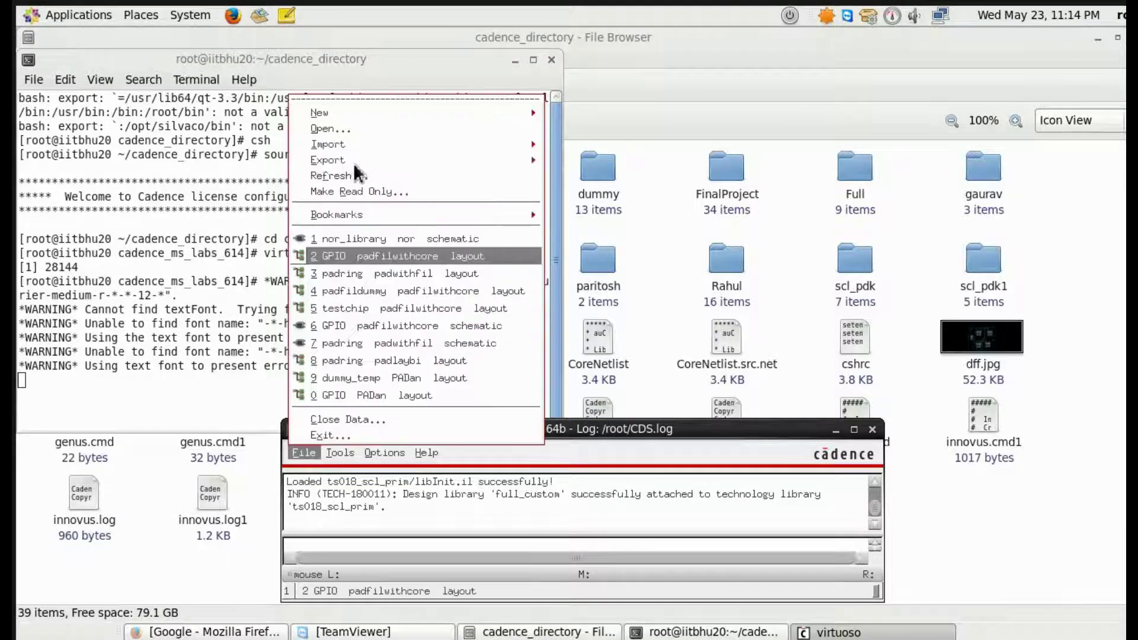
mouse_move(358, 118)
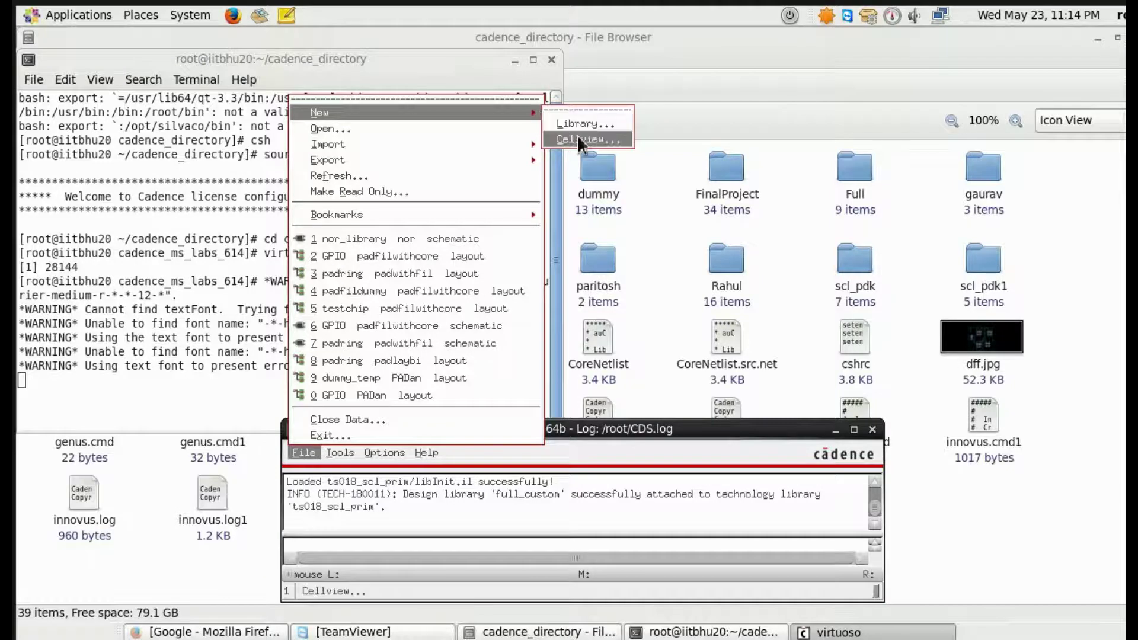
left_click(577, 138)
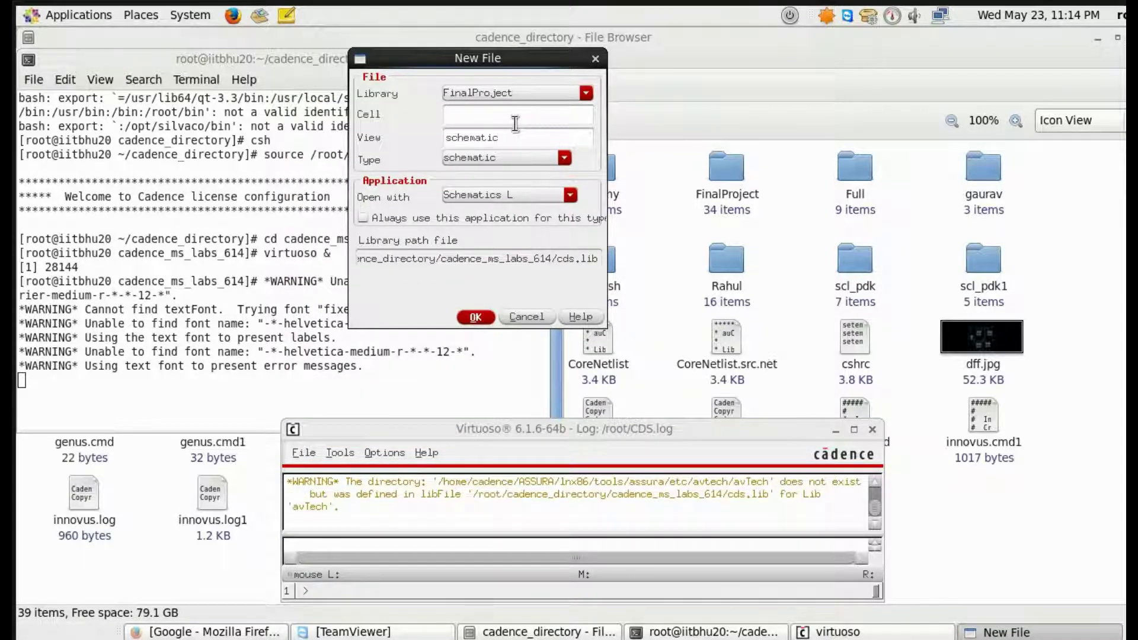
left_click(499, 93)
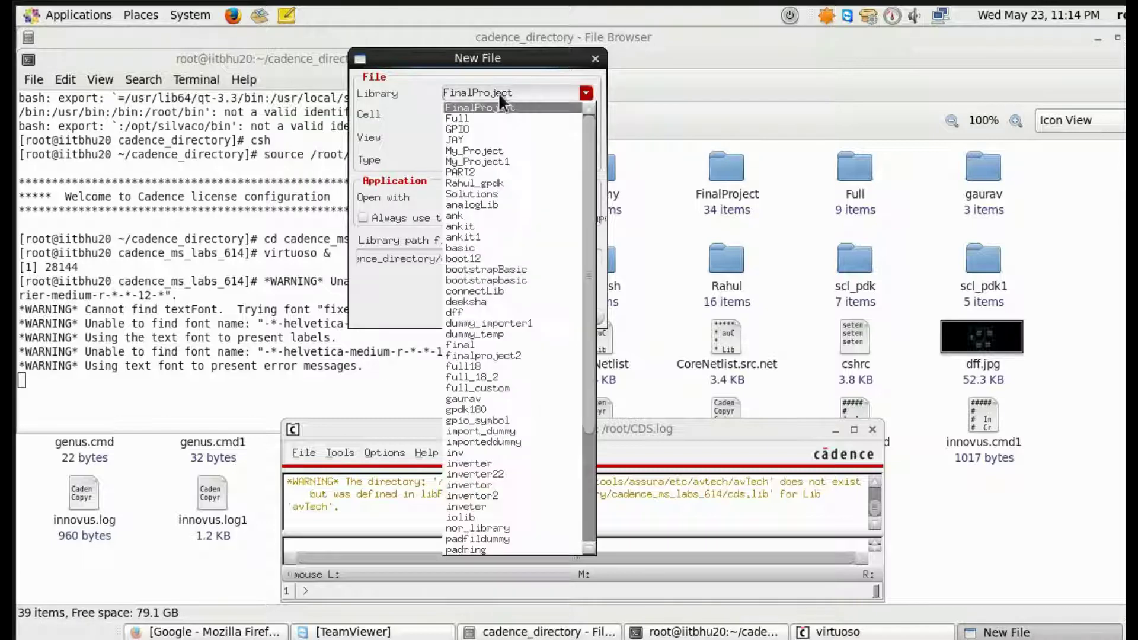
left_click(477, 388)
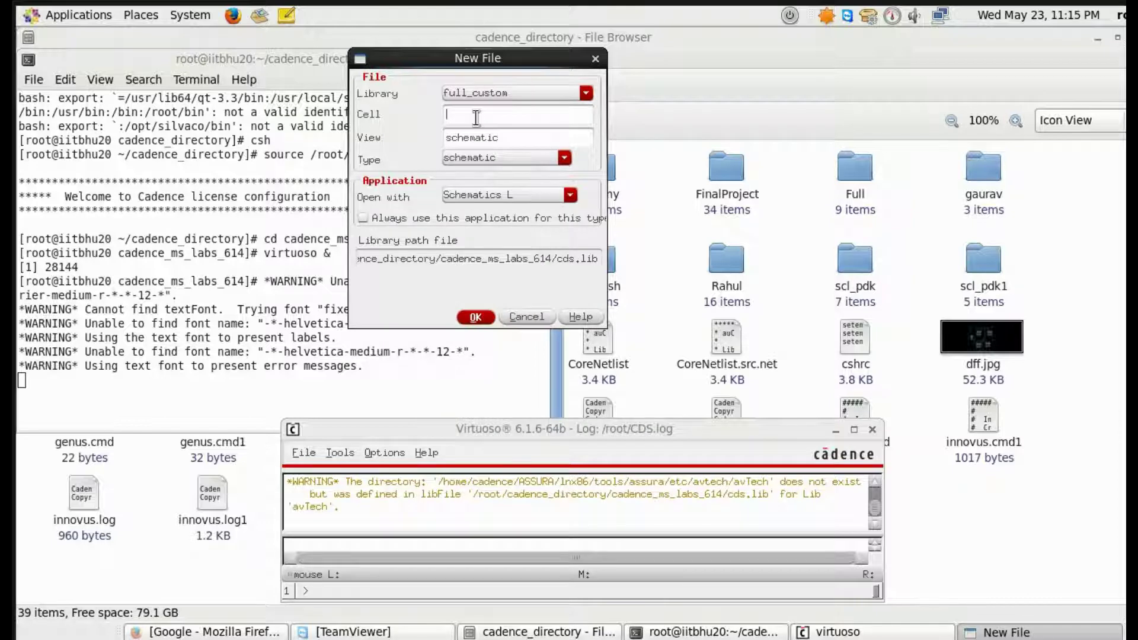
type("nor")
left_click(495, 157)
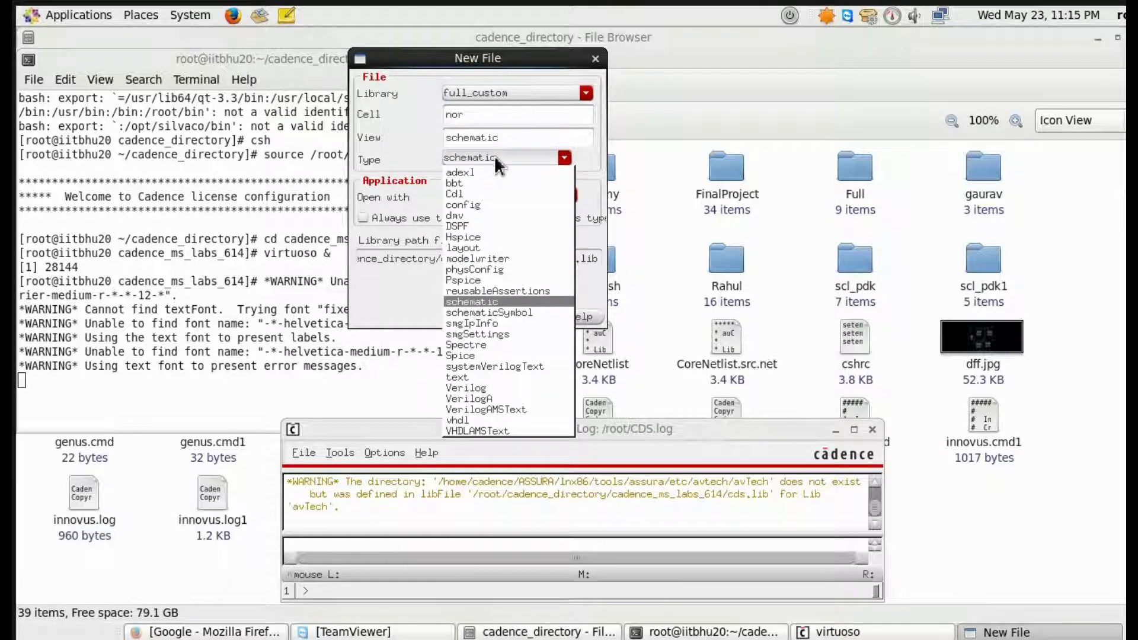
left_click(479, 301)
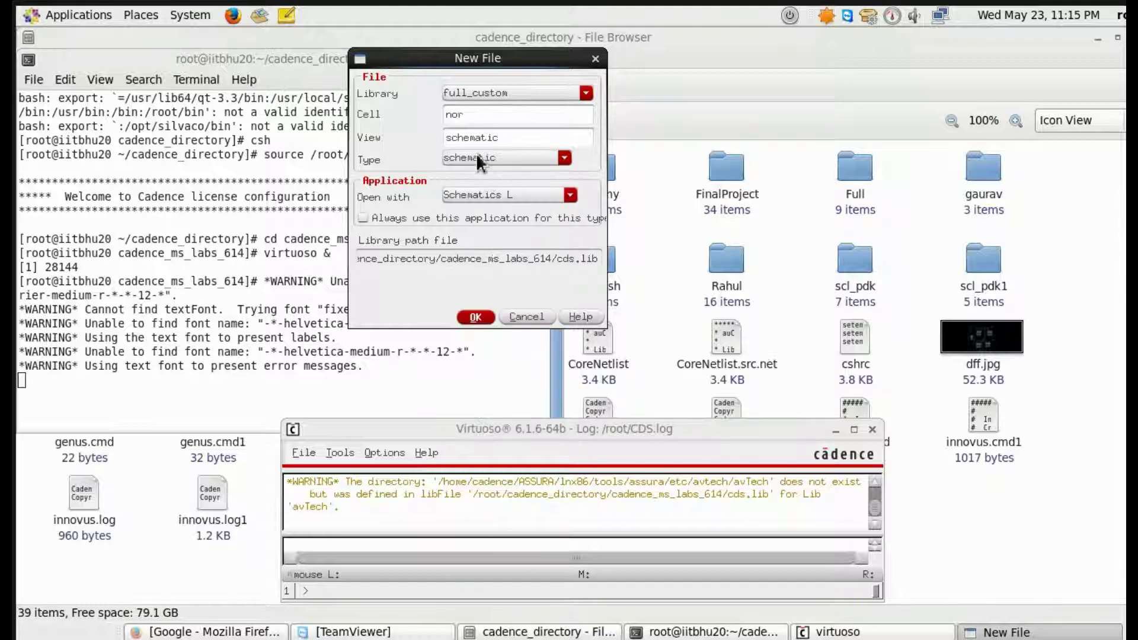
left_click(476, 318)
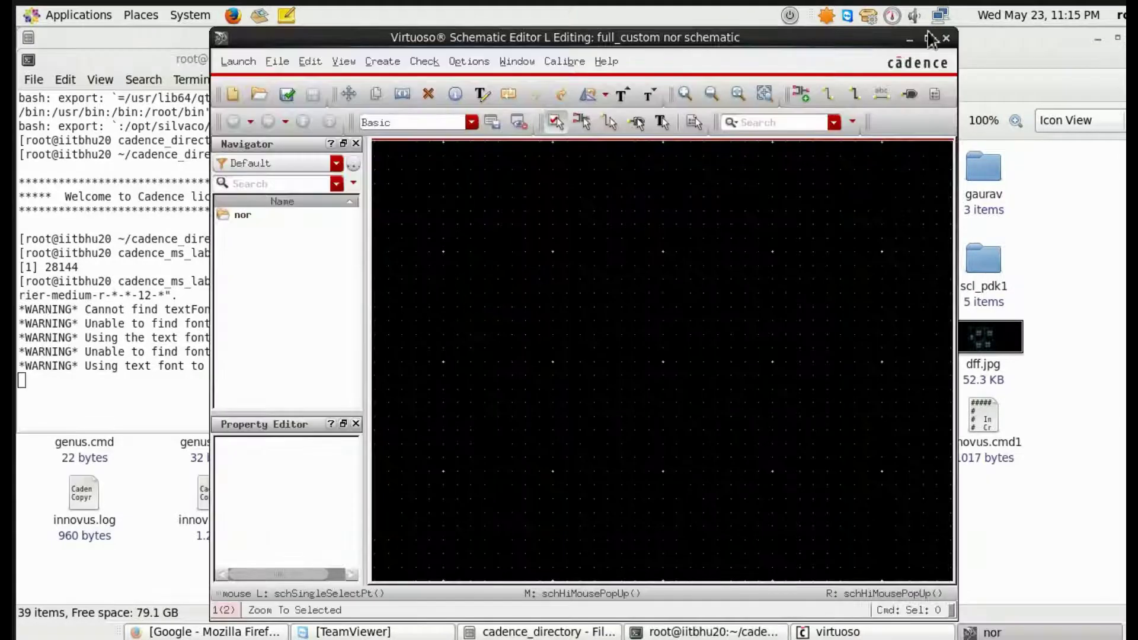
left_click(927, 39)
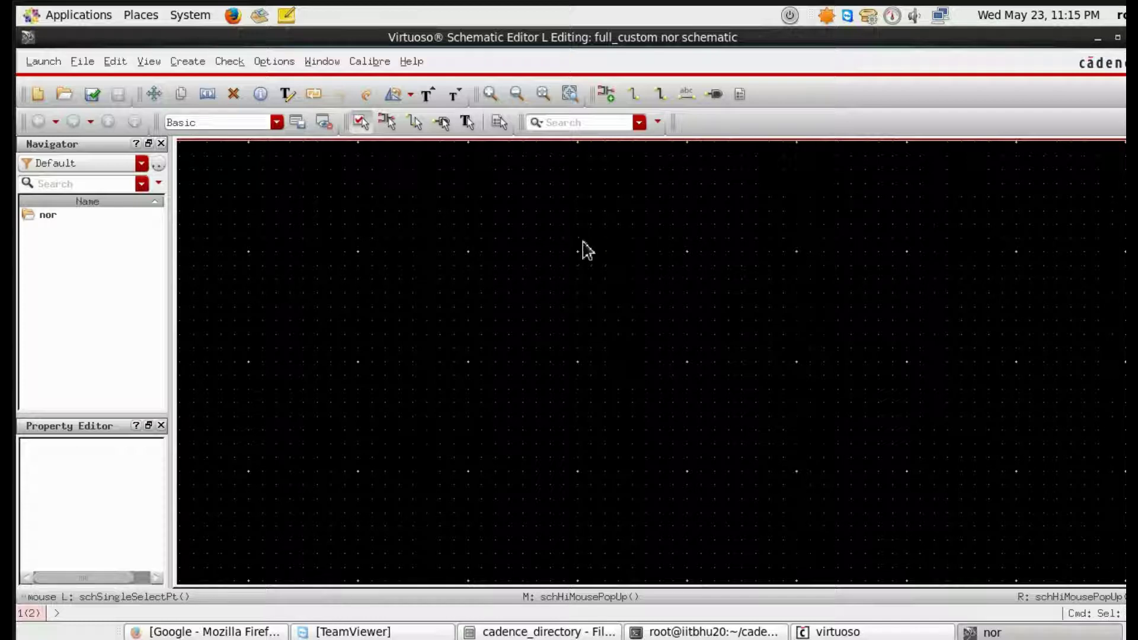
Place two nmos_18 symbol instances from the ts018_scl_prim library side by side in the lower part of the schematic
left_click(610, 94)
left_click(639, 87)
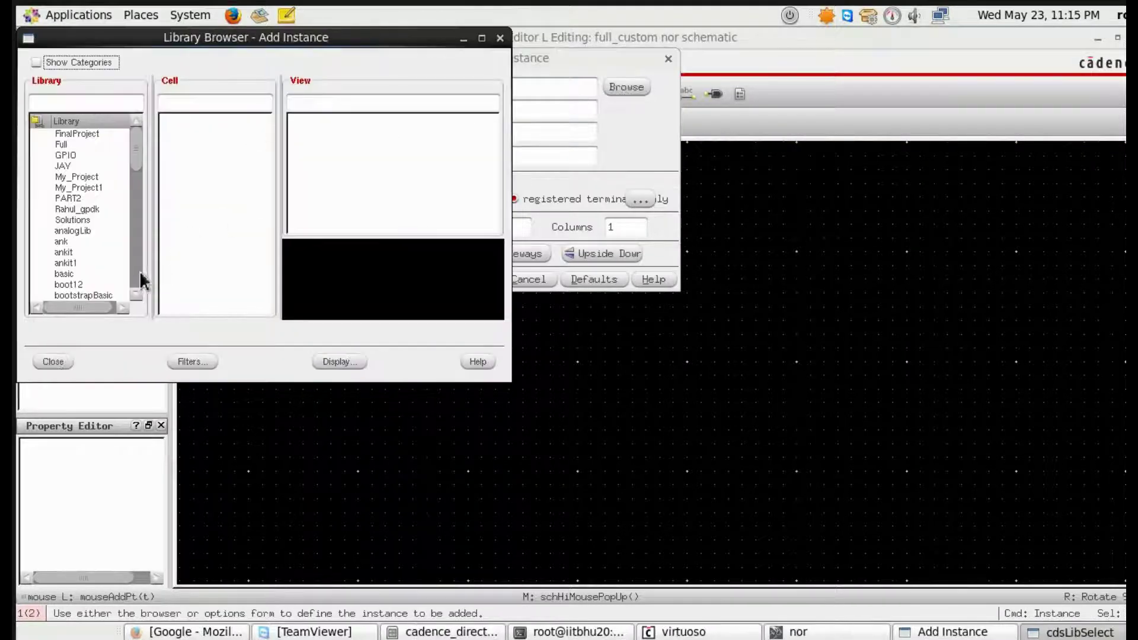
left_click_drag(133, 172, 132, 310)
left_click(89, 294)
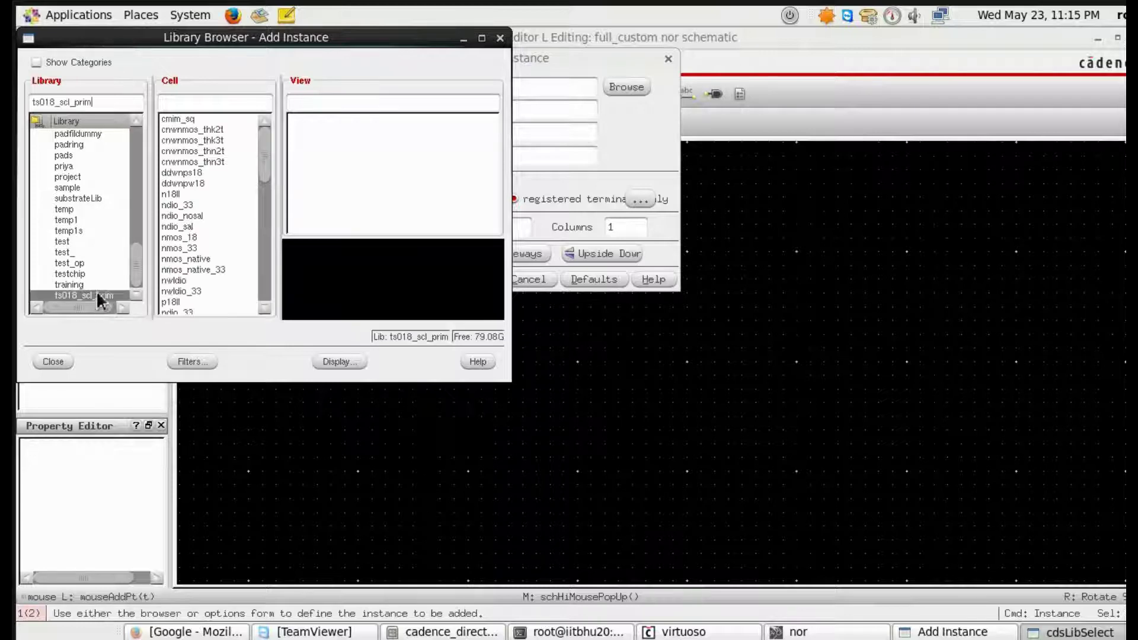
left_click(189, 102)
type("n")
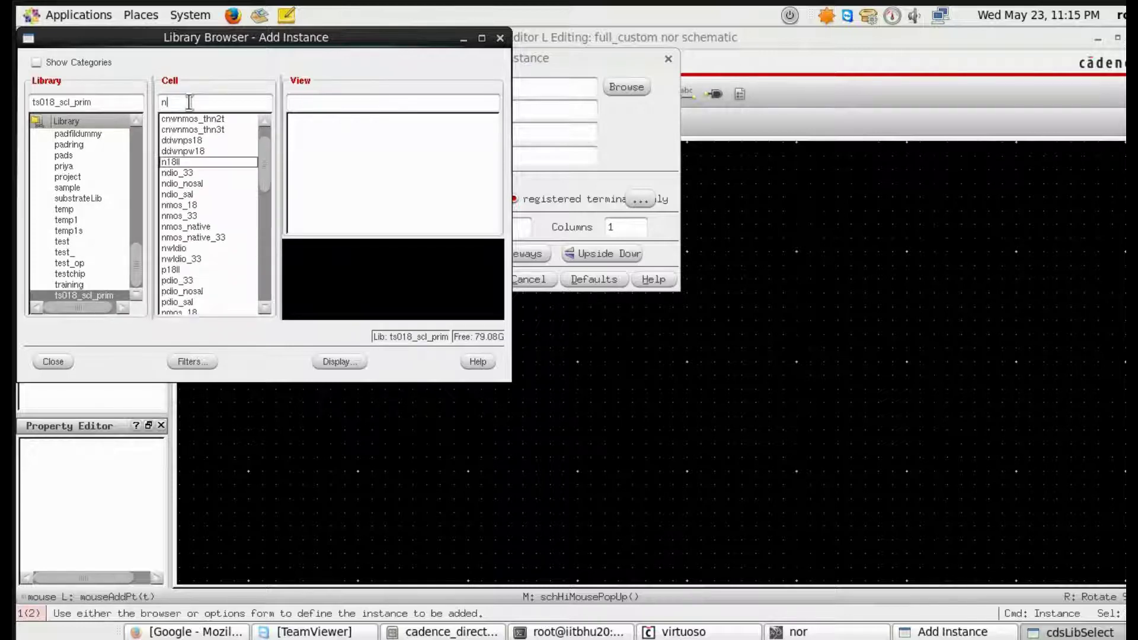
left_click(181, 204)
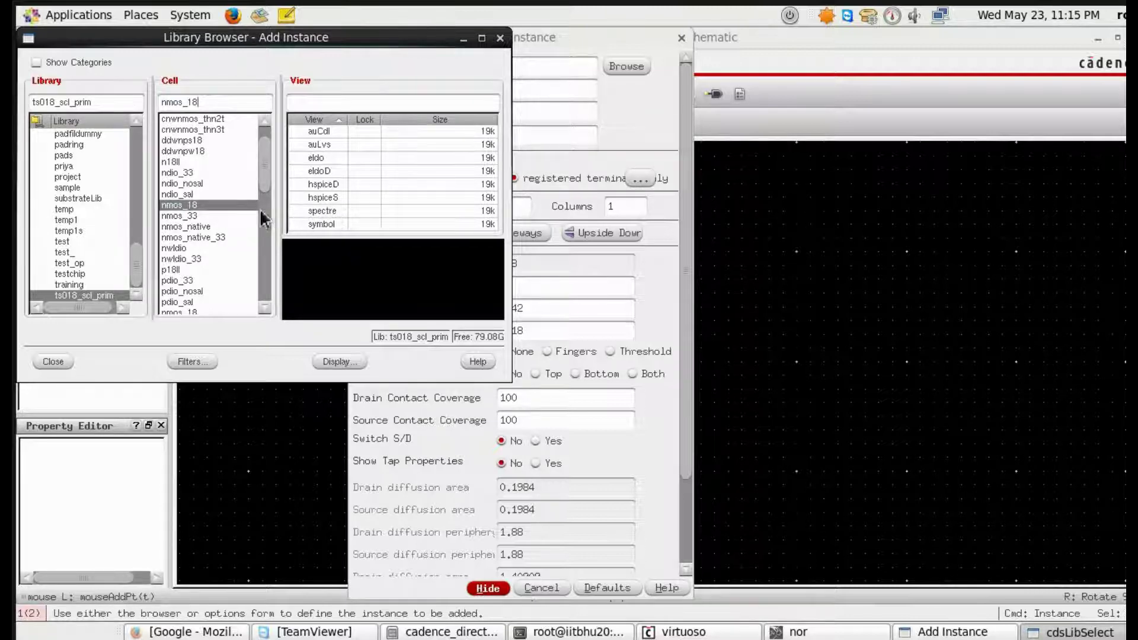
left_click(323, 225)
left_click(483, 587)
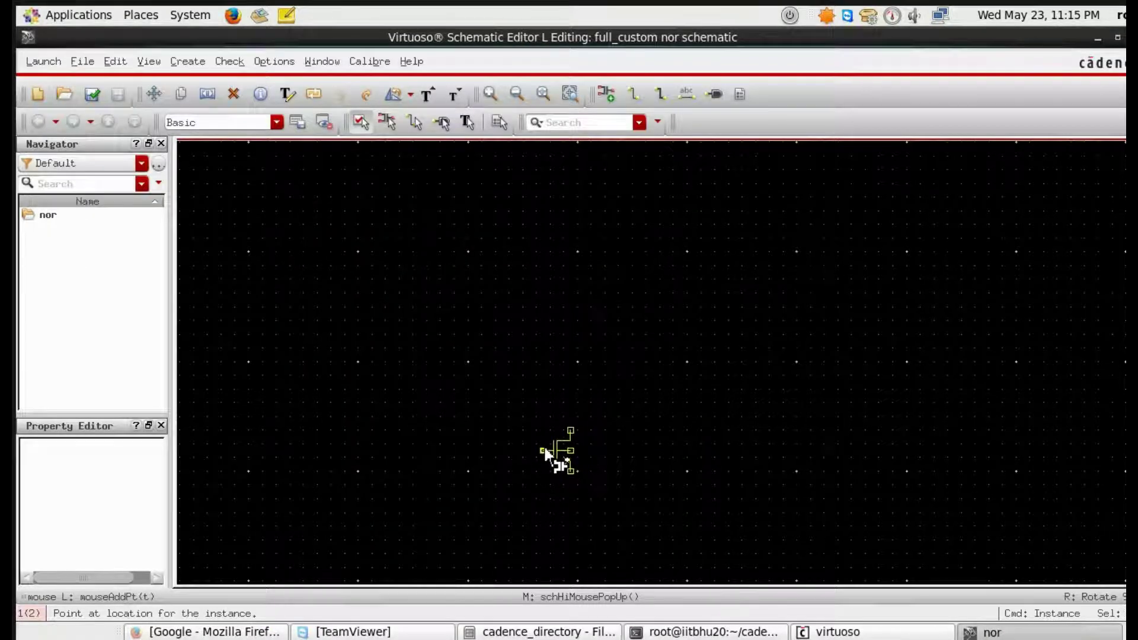
left_click(547, 449)
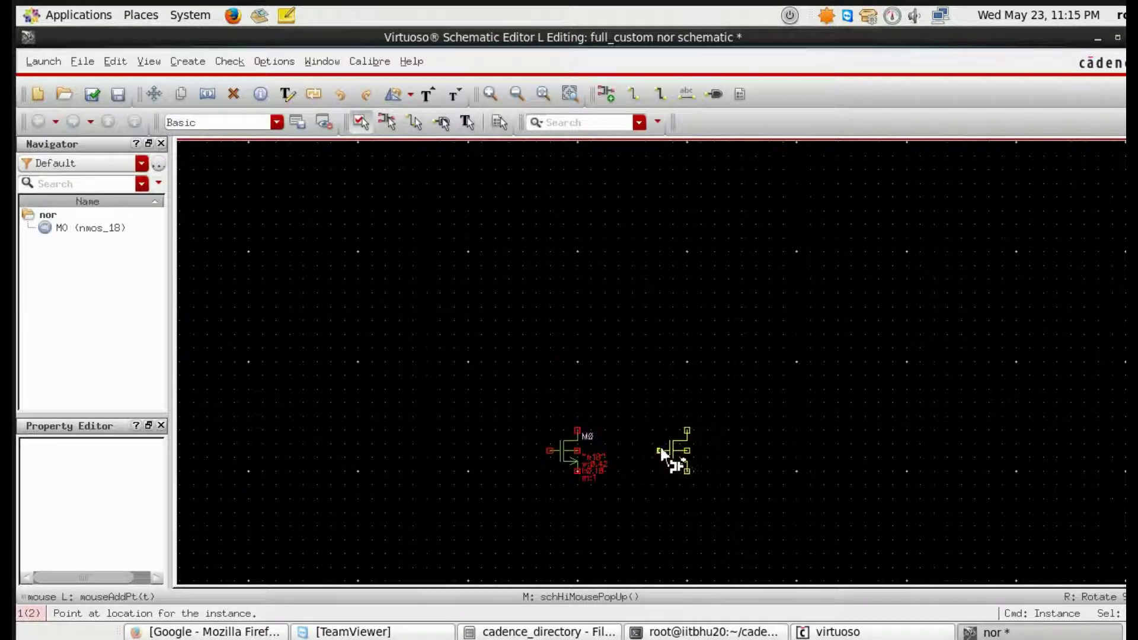
left_click(687, 445)
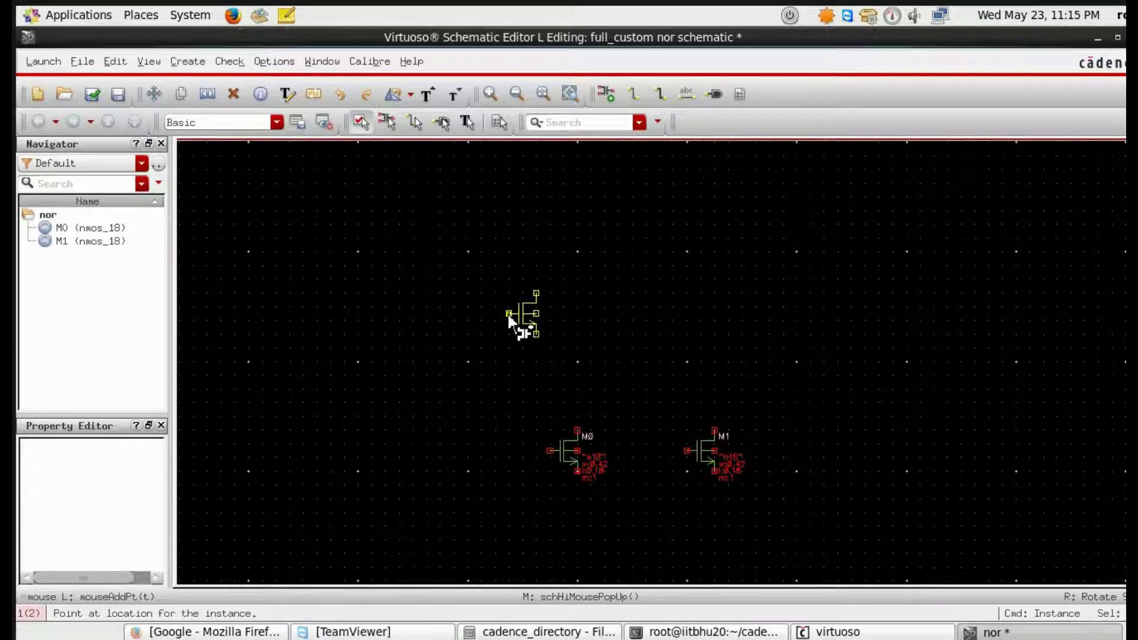
Place two pmos_18 symbol instances from ts018_scl_prim, one above the other, above the NMOS pair, and end instance placement
key("F3")
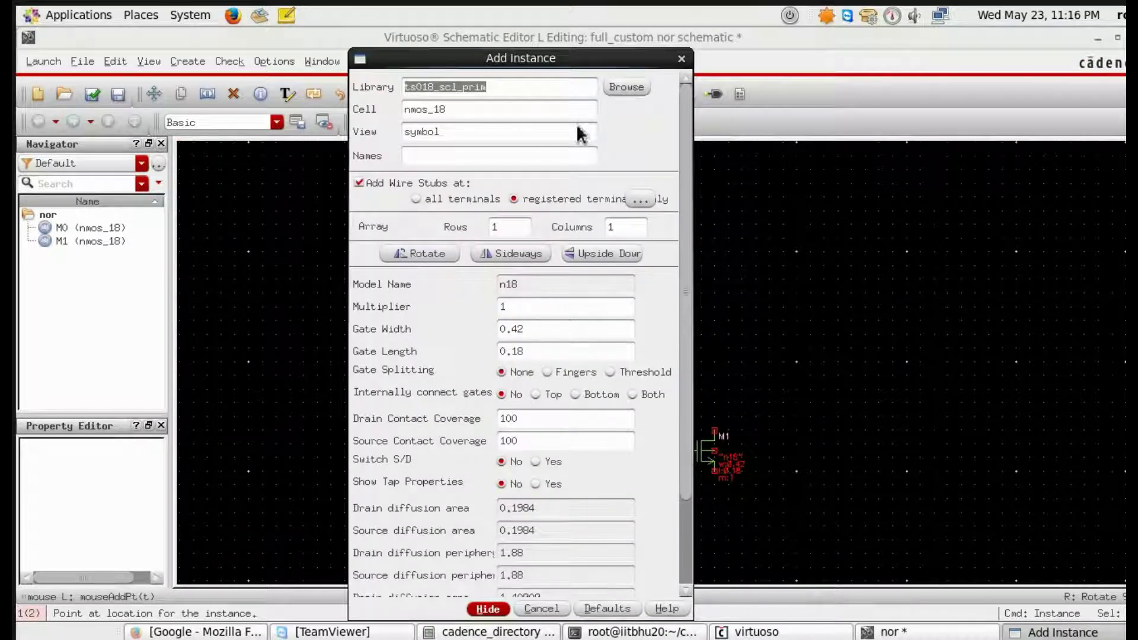
left_click_drag(466, 60, 172, 39)
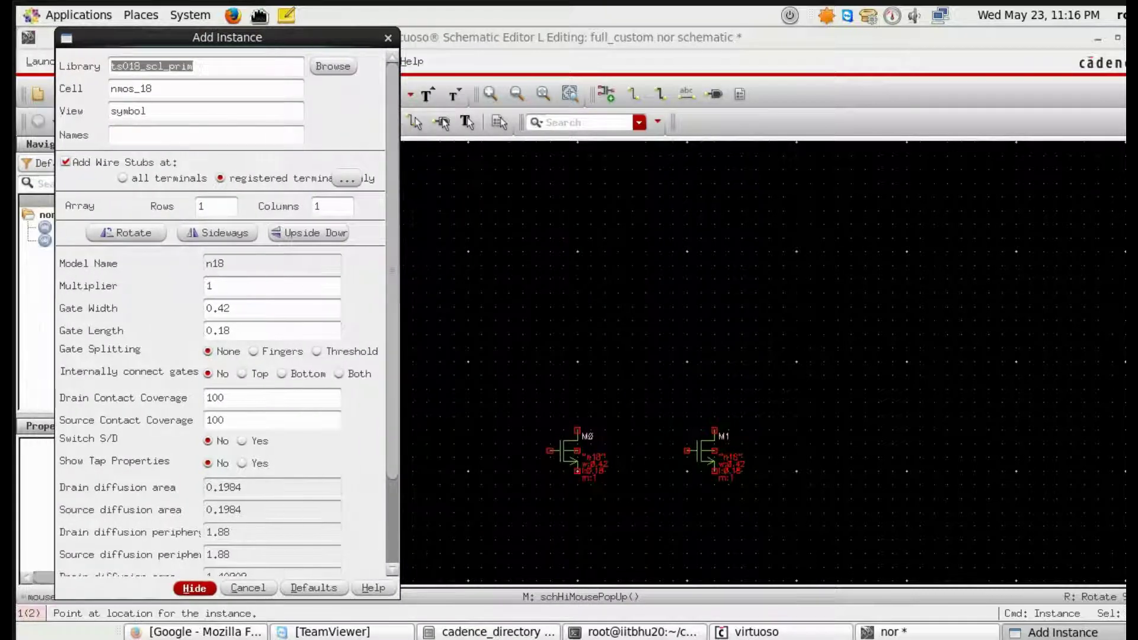
left_click(315, 68)
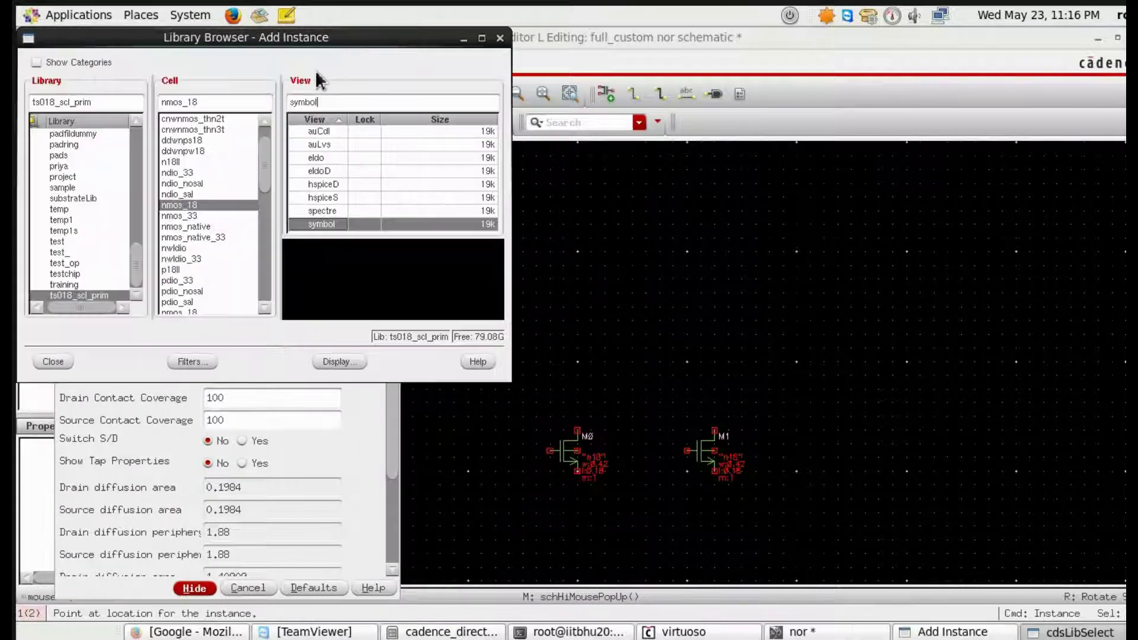
left_click(183, 308)
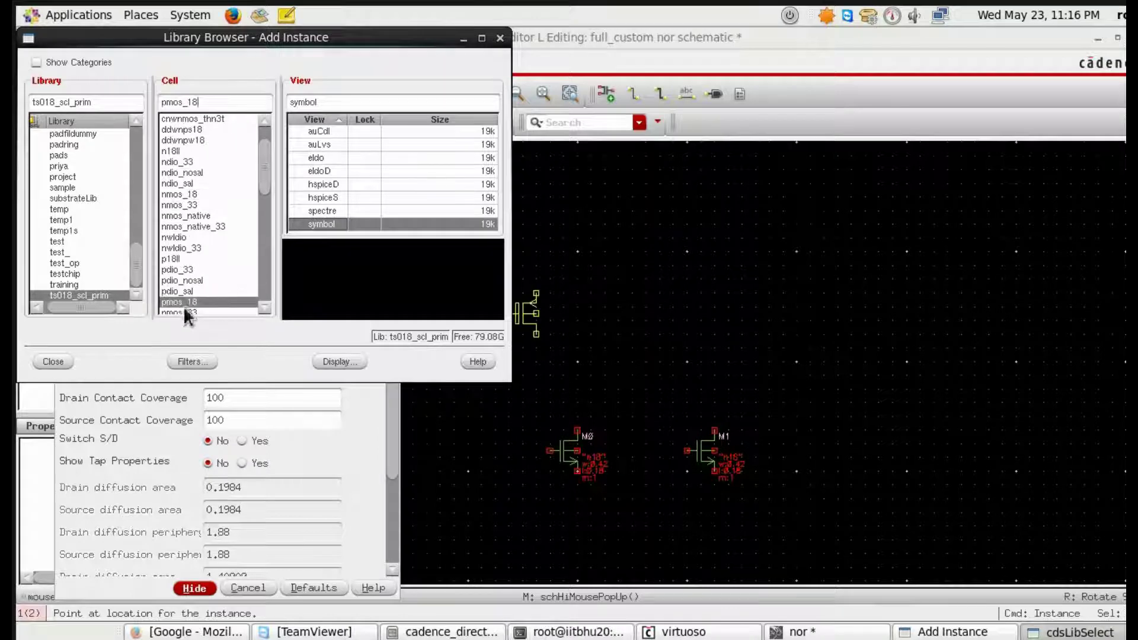
scroll(190, 291, "down", 2)
left_click(184, 268)
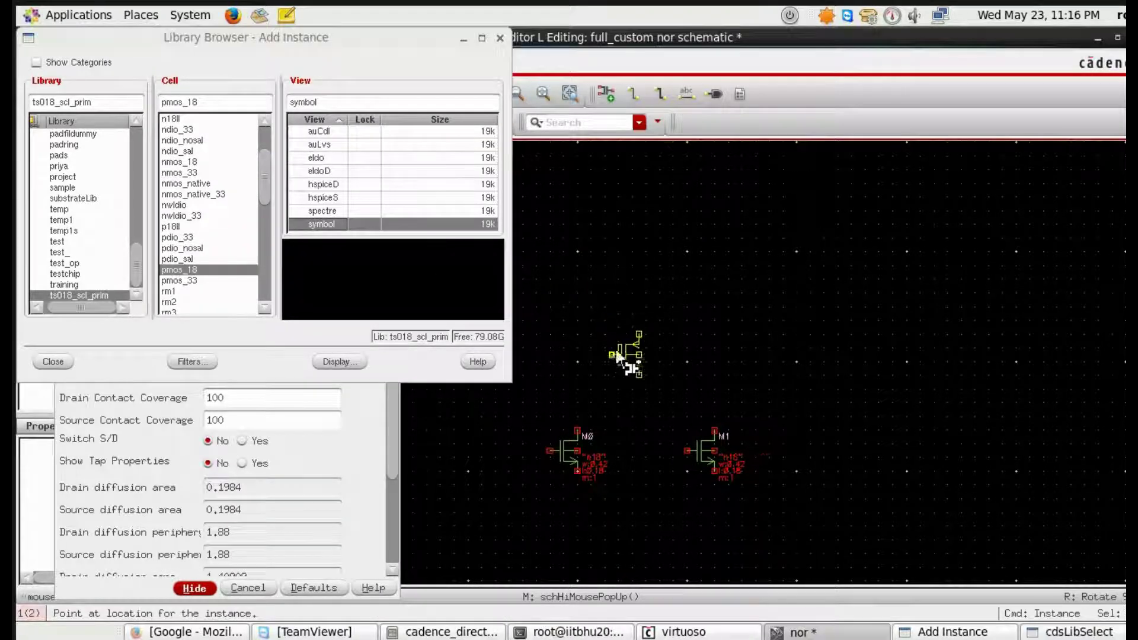
left_click(618, 331)
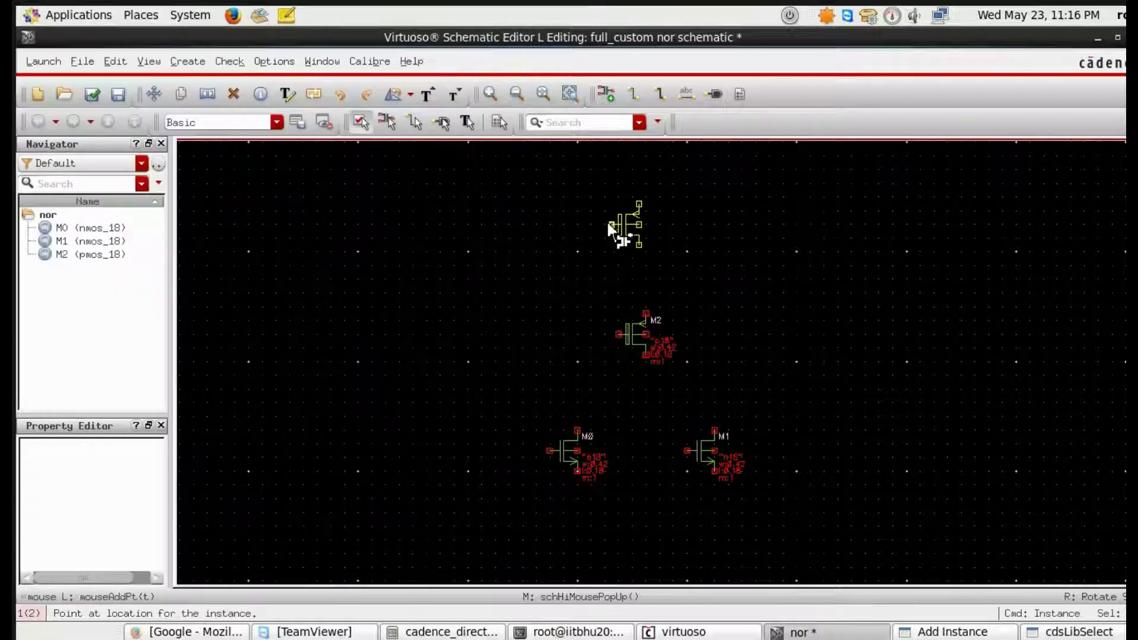
left_click(610, 224)
key("Escape")
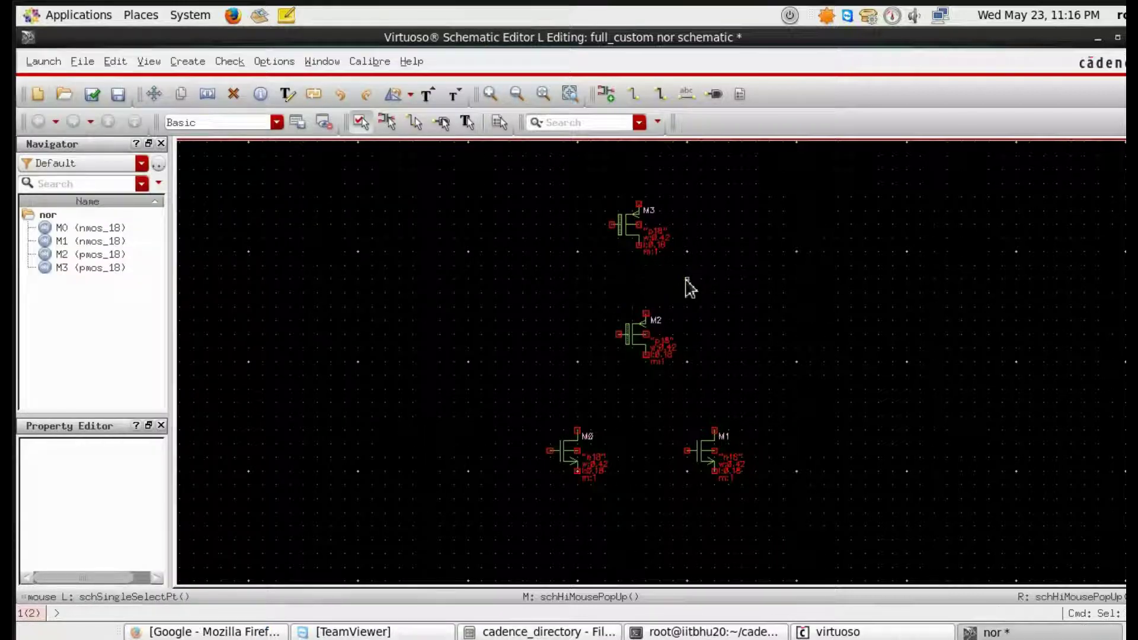
Set the upper PMOS transistor M3 to a gate width of 12 and a gate length of 1
left_click(628, 227)
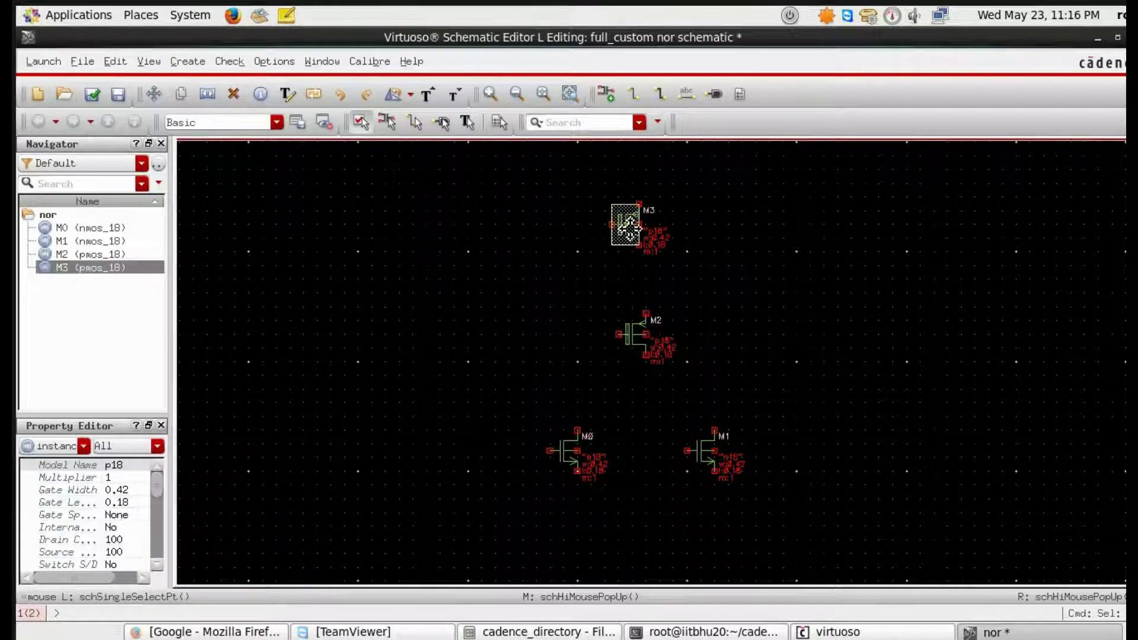
right_click(628, 227)
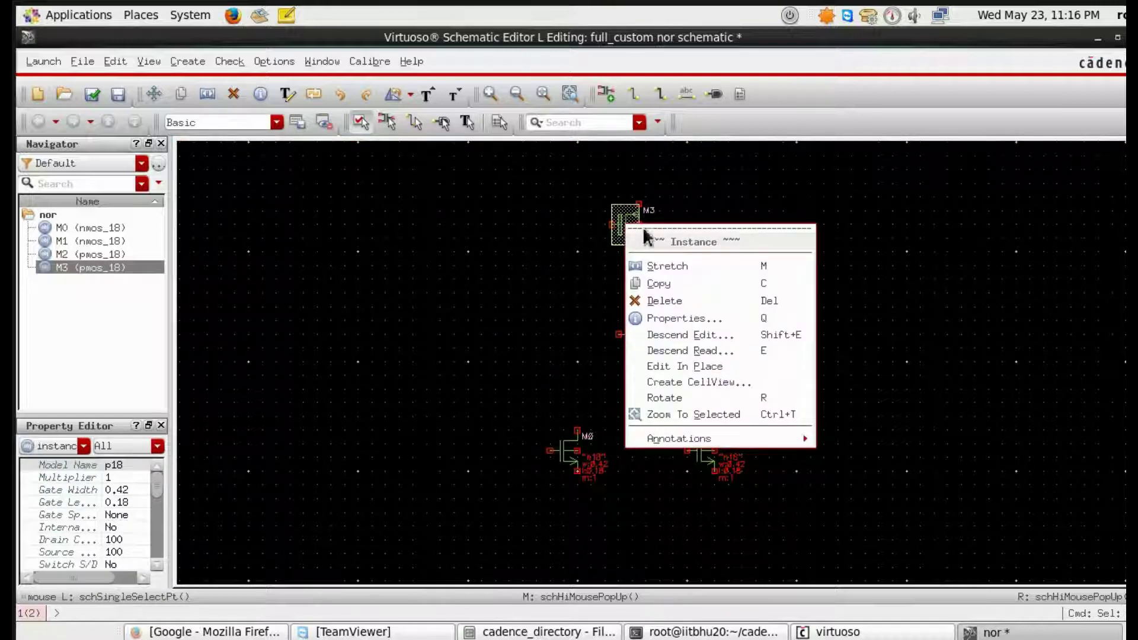
left_click(692, 318)
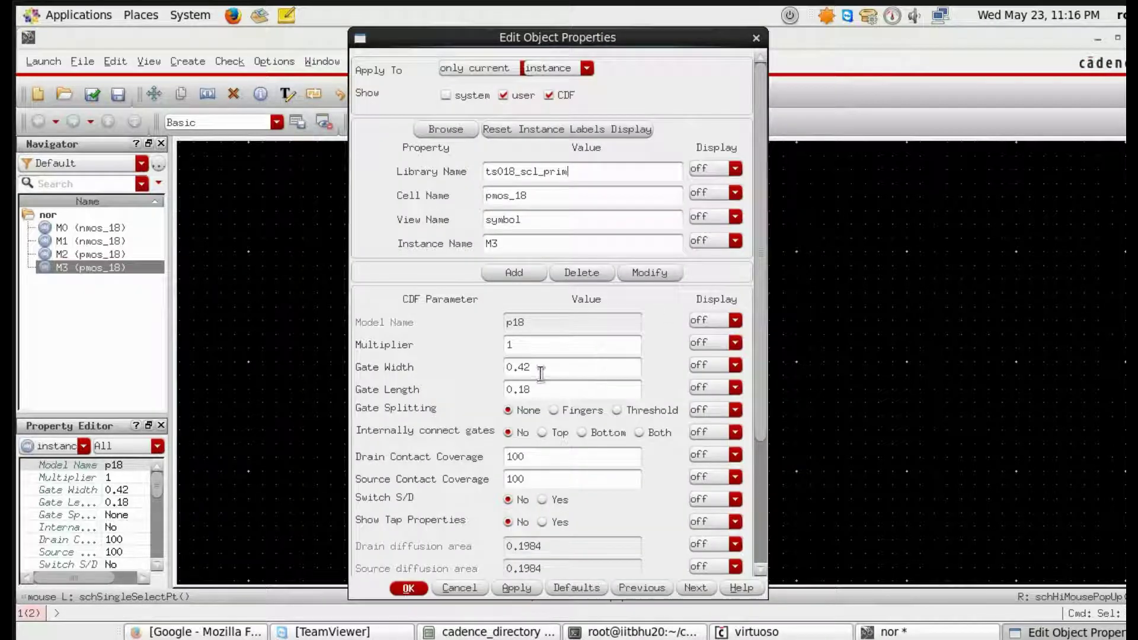
double_click(540, 372)
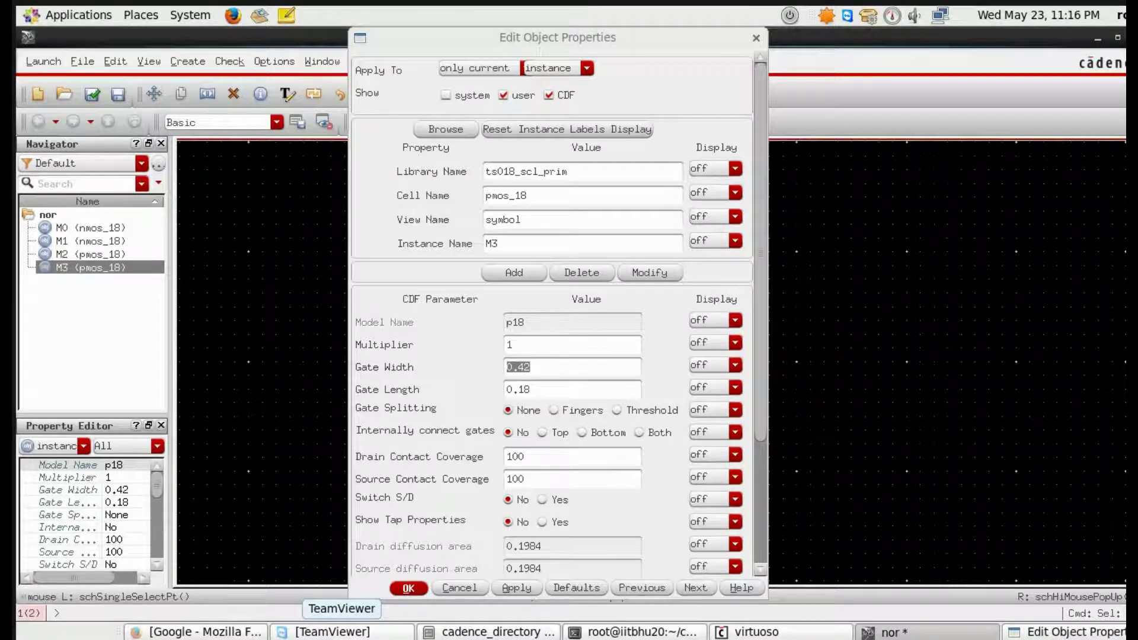
left_click(541, 367)
key("BackSpace")
key("BackSpace")
key("BackSpace")
key("BackSpace")
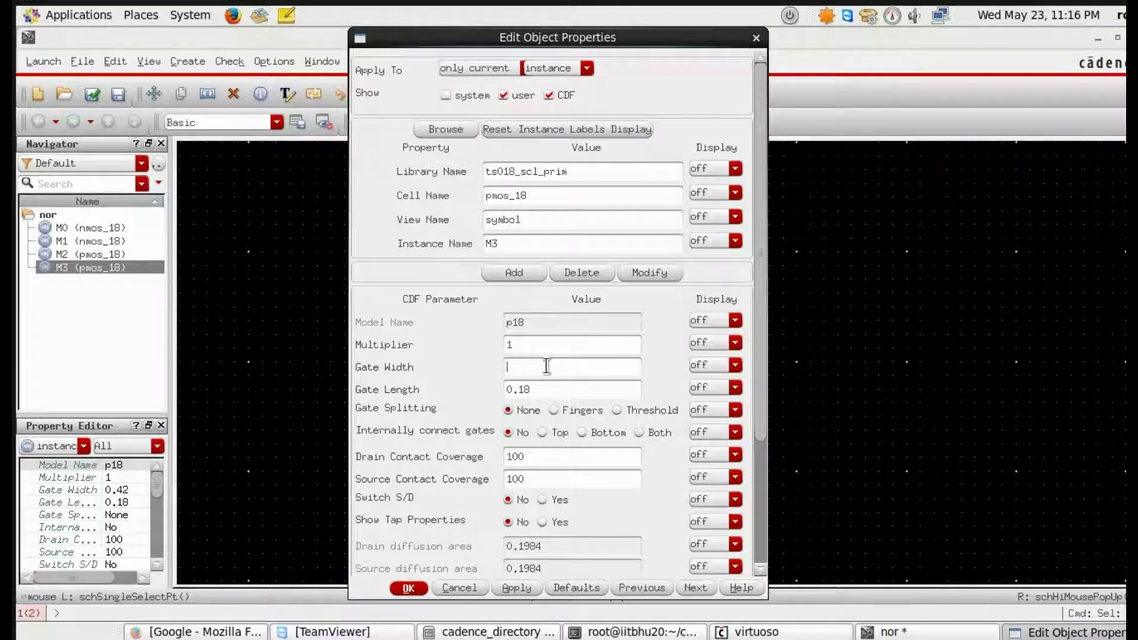
type("3")
left_click_drag(530, 367, 496, 369)
type("12")
key("Tab")
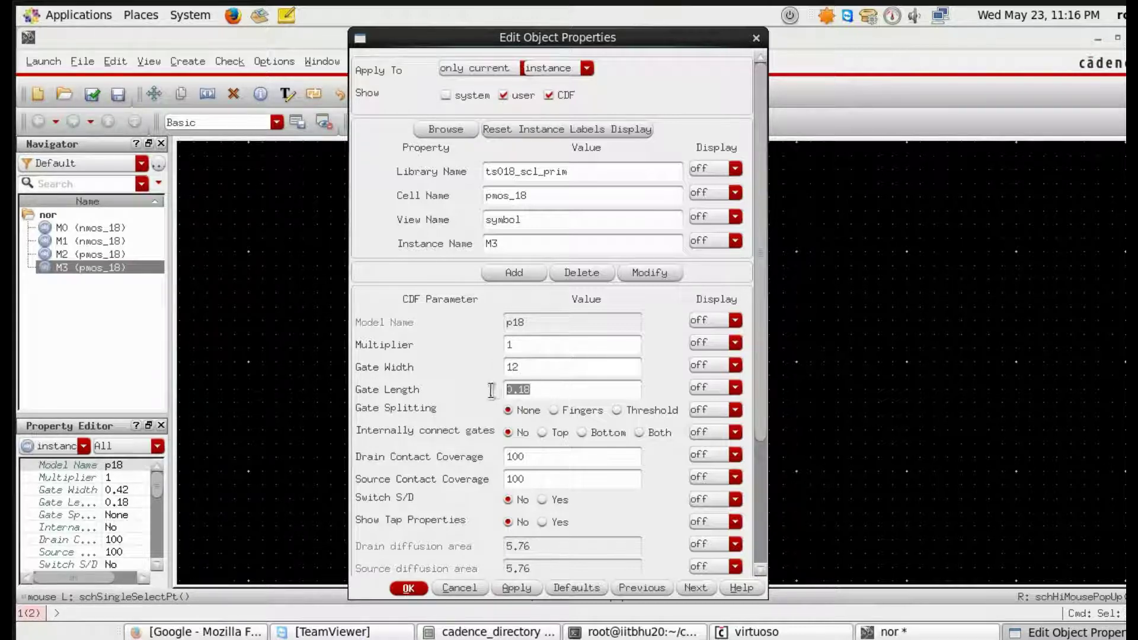
type("1")
left_click(517, 588)
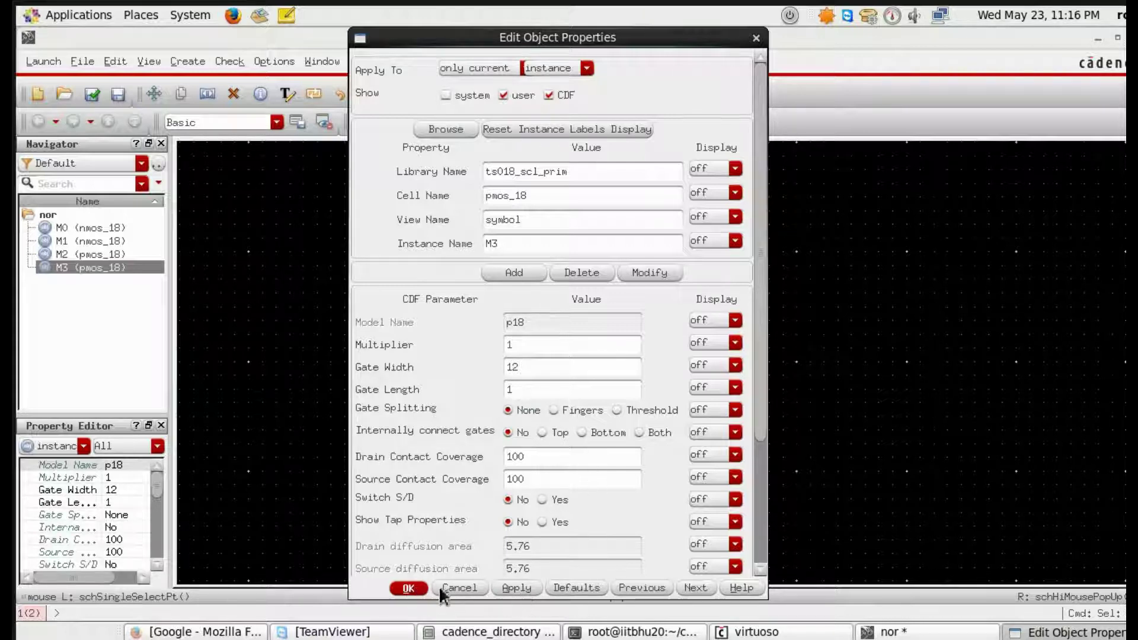
left_click(408, 588)
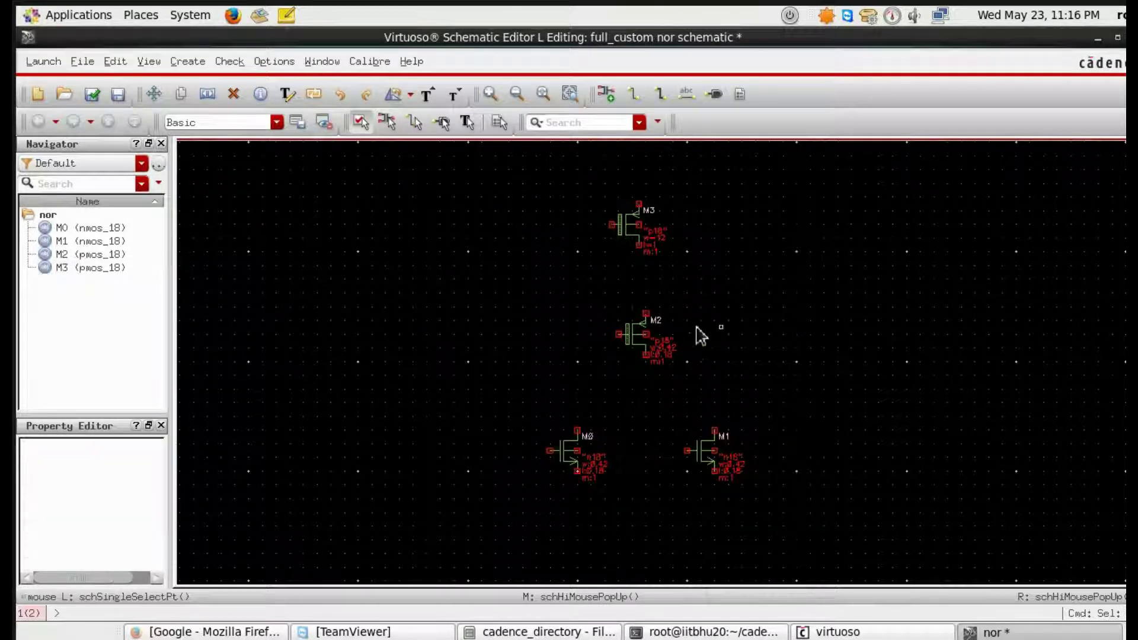
Set the lower PMOS transistor M2 to a gate width of 12 and a gate length of 1
left_click(634, 333)
key("q")
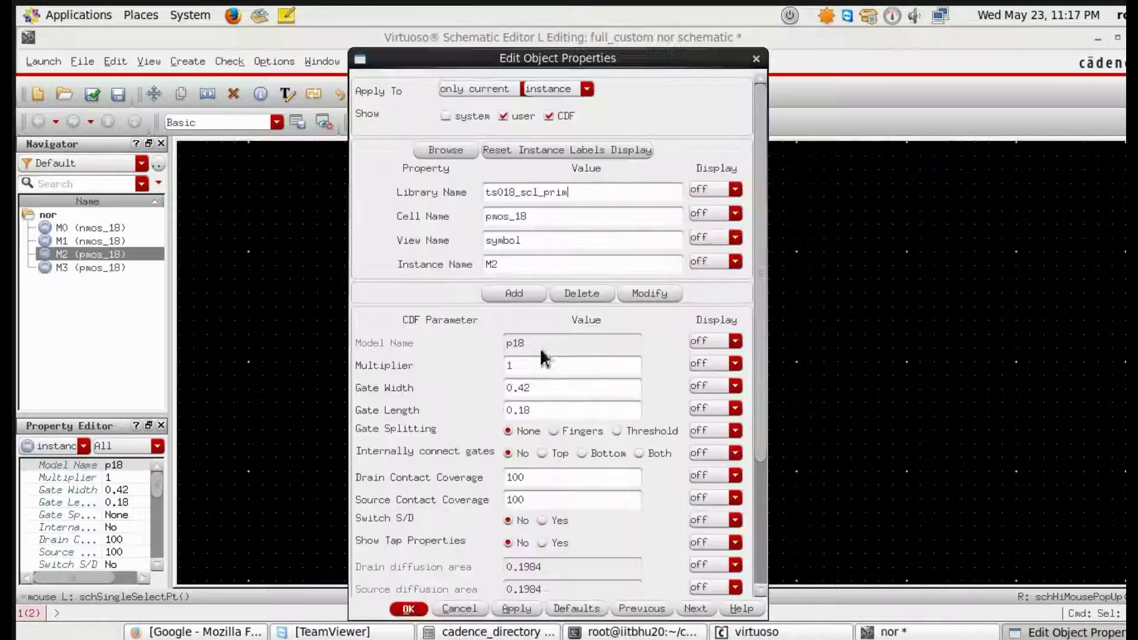
left_click_drag(551, 387, 486, 391)
type("12")
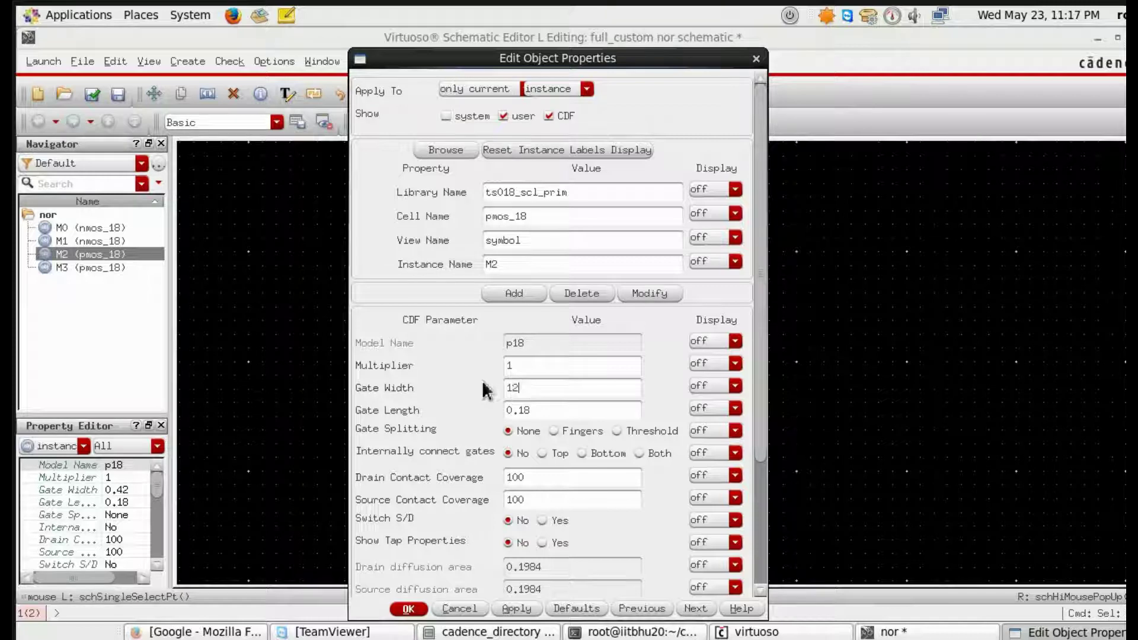
key("Tab")
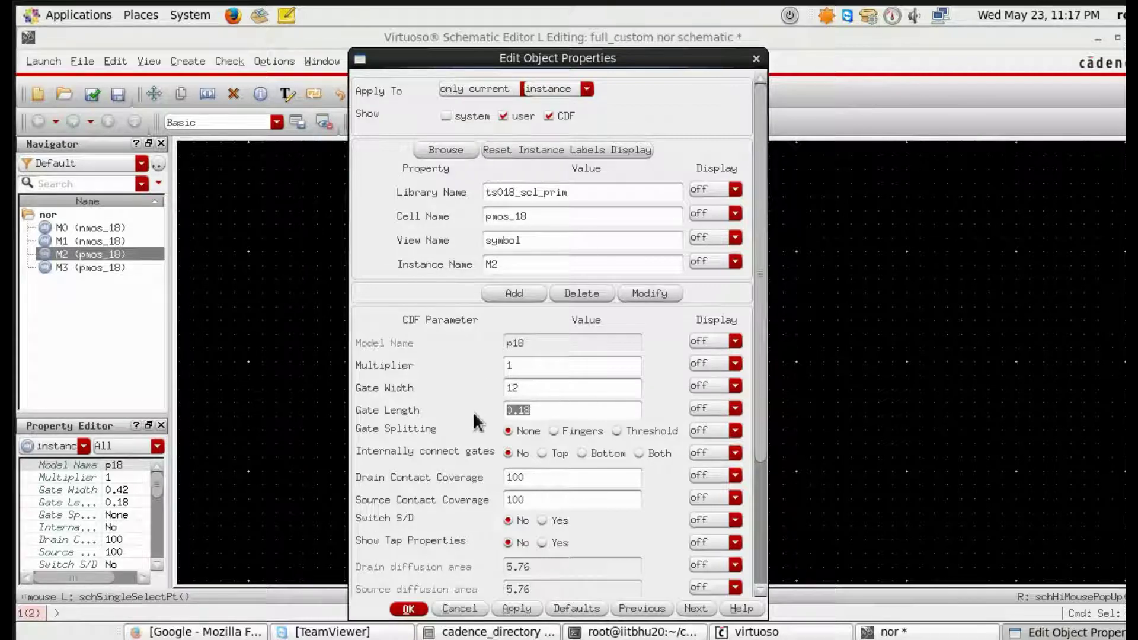
type("1")
left_click(408, 609)
left_click(882, 373)
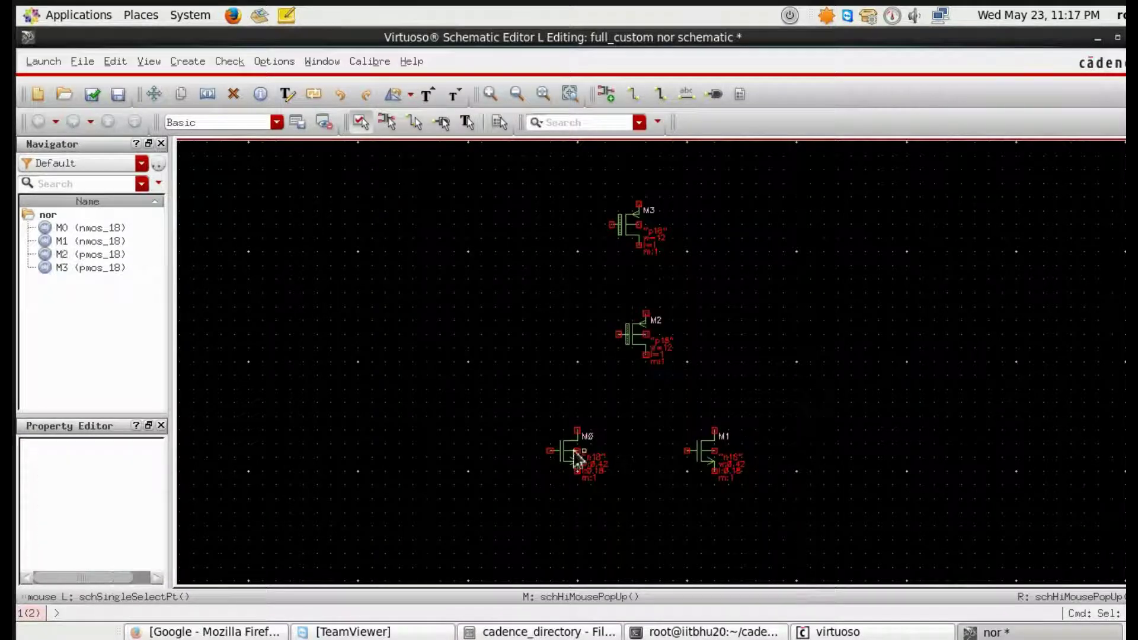
Set the gate width of NMOS transistor M0 to 3 and its gate length to 1
left_click(570, 455)
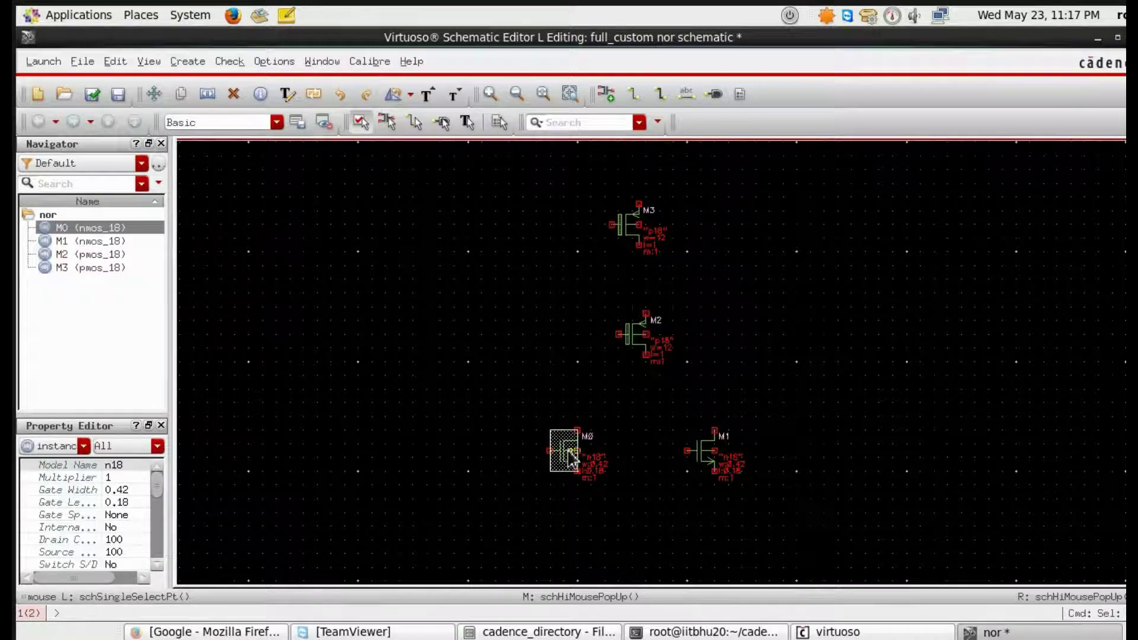
key("q")
left_click_drag(531, 388, 505, 390)
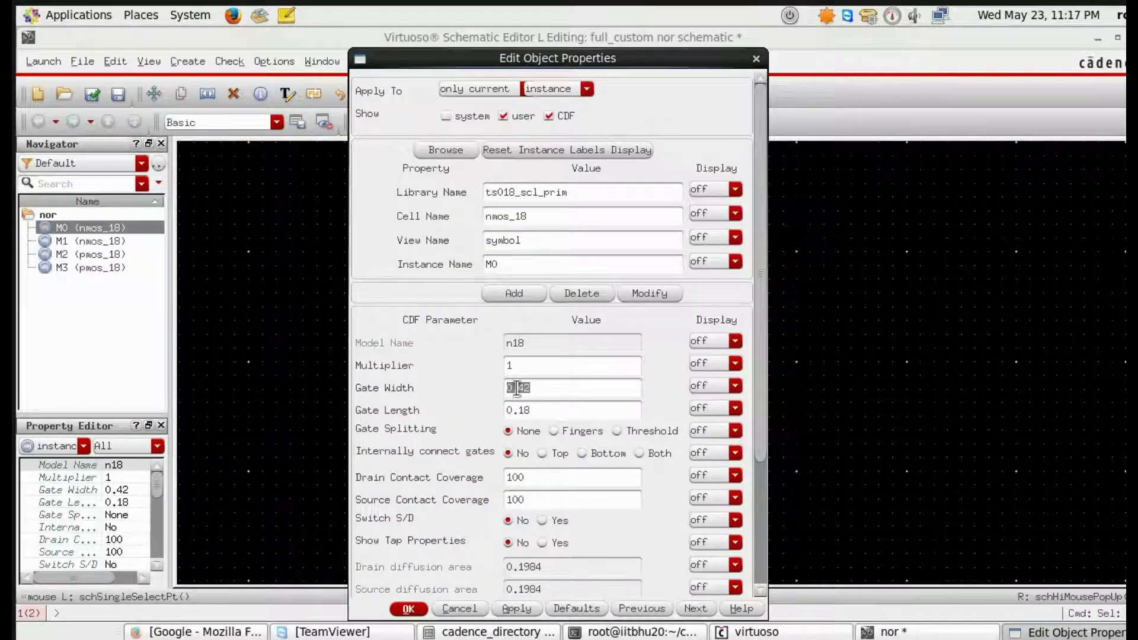
type("3")
left_click_drag(537, 410, 459, 413)
type("1")
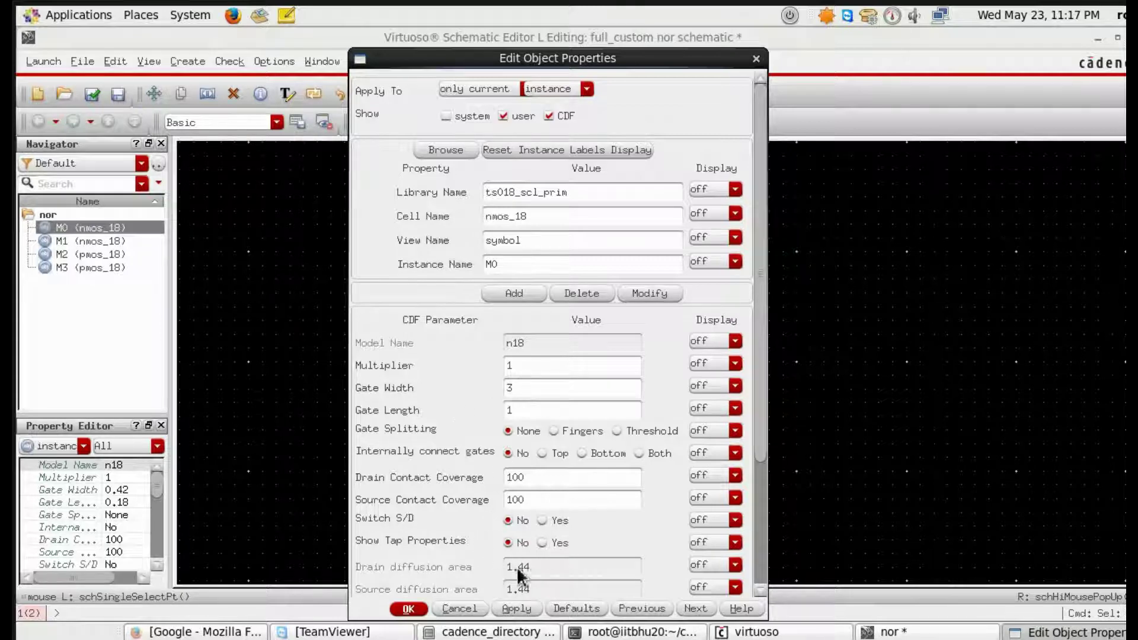
left_click(409, 608)
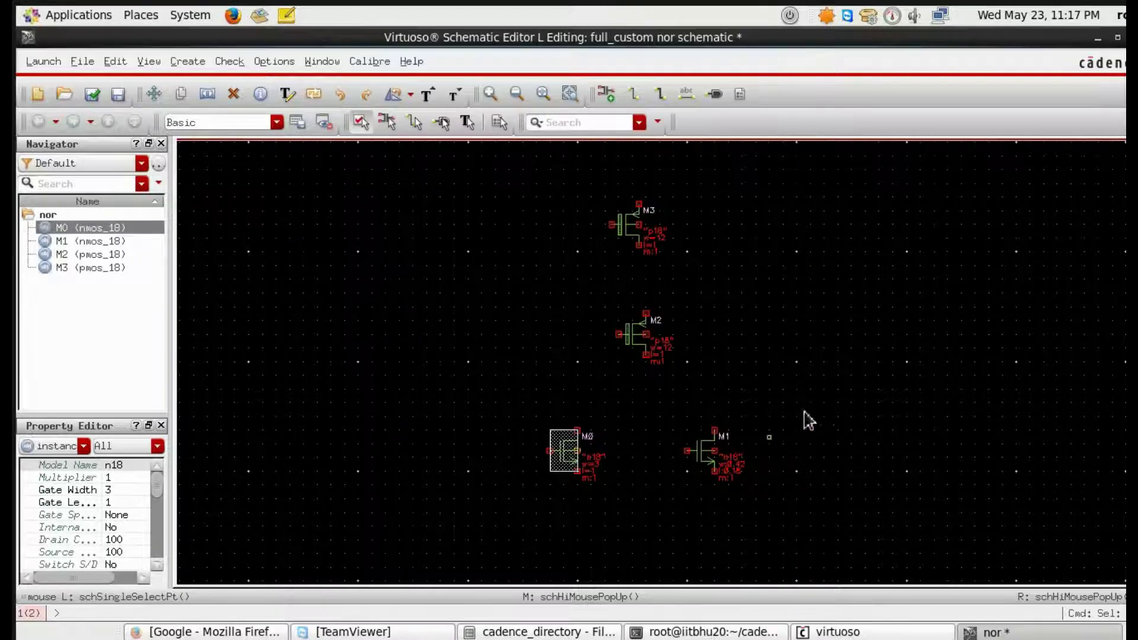
Set the gate width of NMOS transistor M1 to 3 and its gate length to 1, and deselect it
left_click(703, 450)
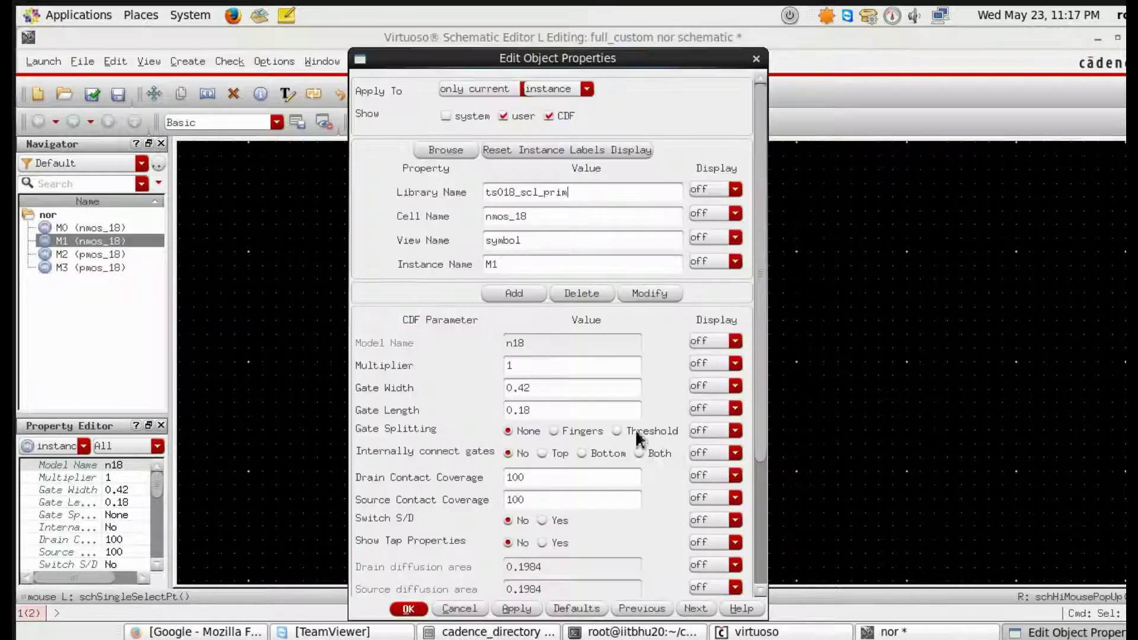
type("q")
type("3")
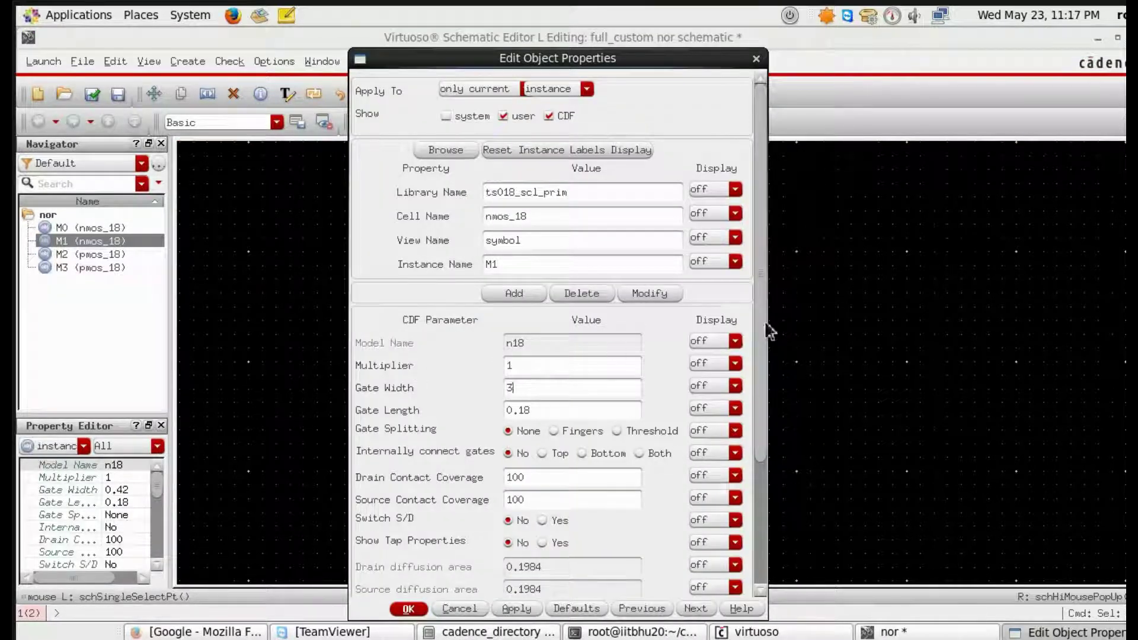
key("Tab")
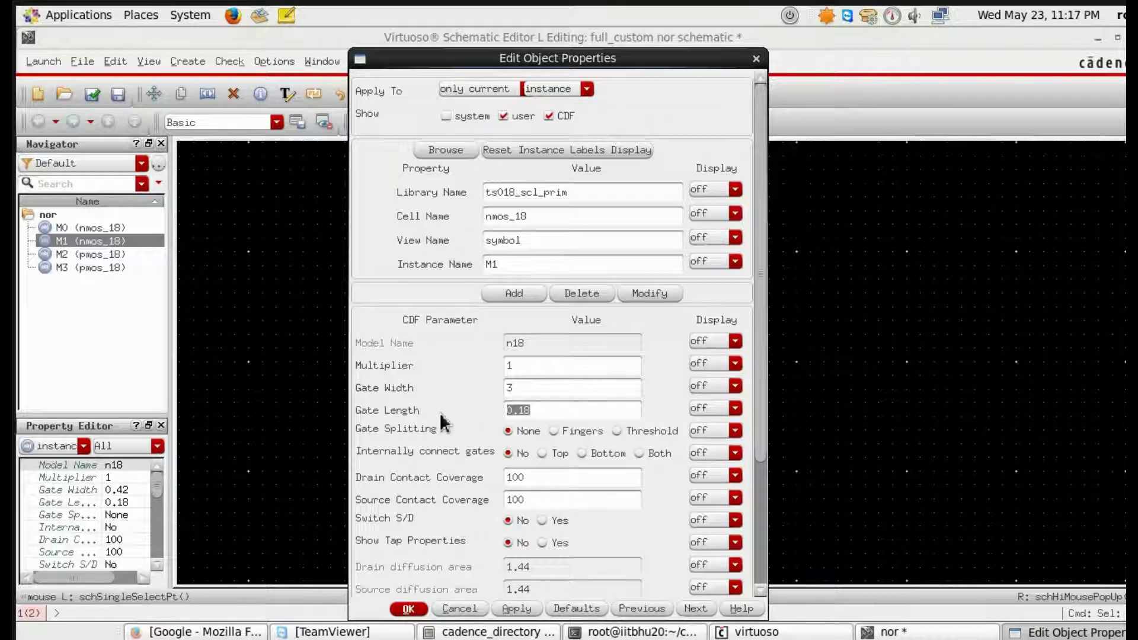
type("1")
left_click(409, 608)
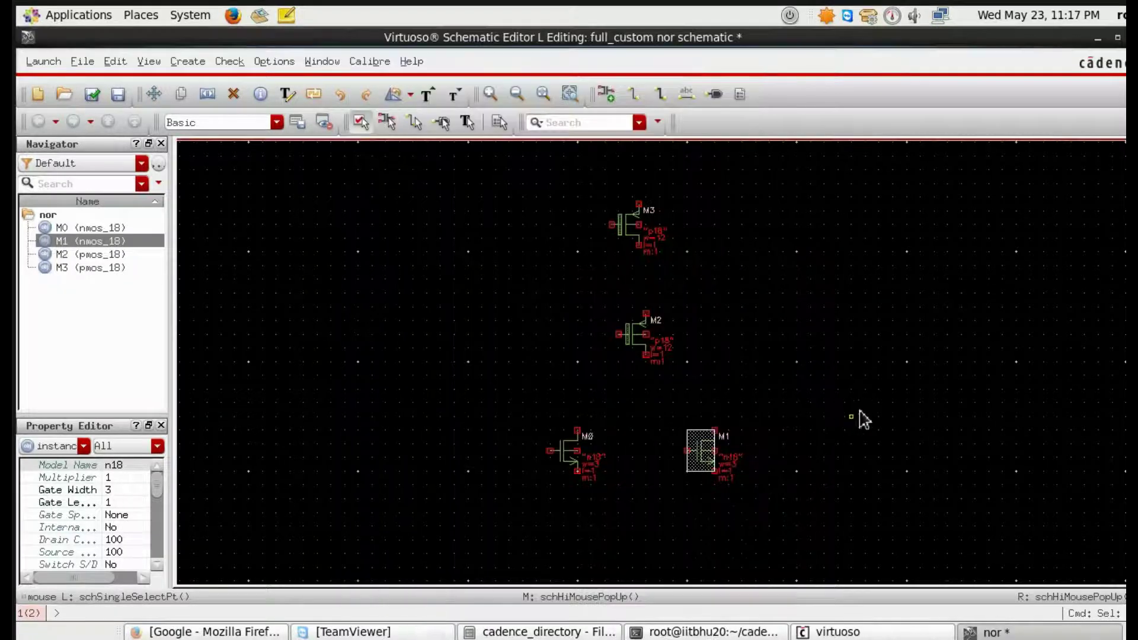
left_click(860, 418)
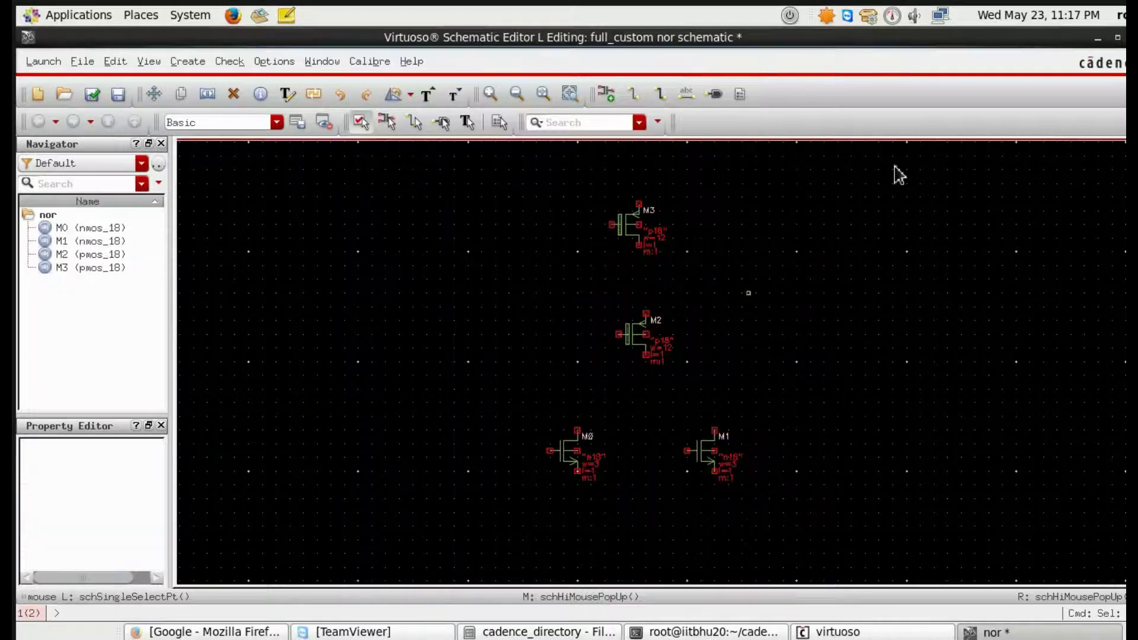
left_click(621, 224)
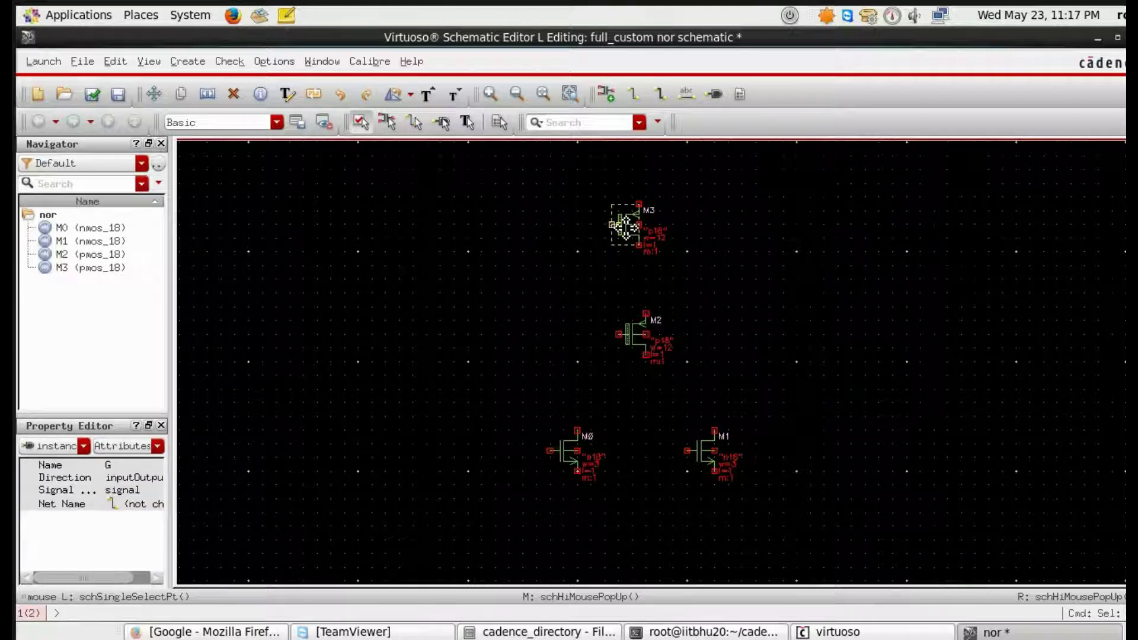
key("w")
left_click(627, 218)
key("Escape")
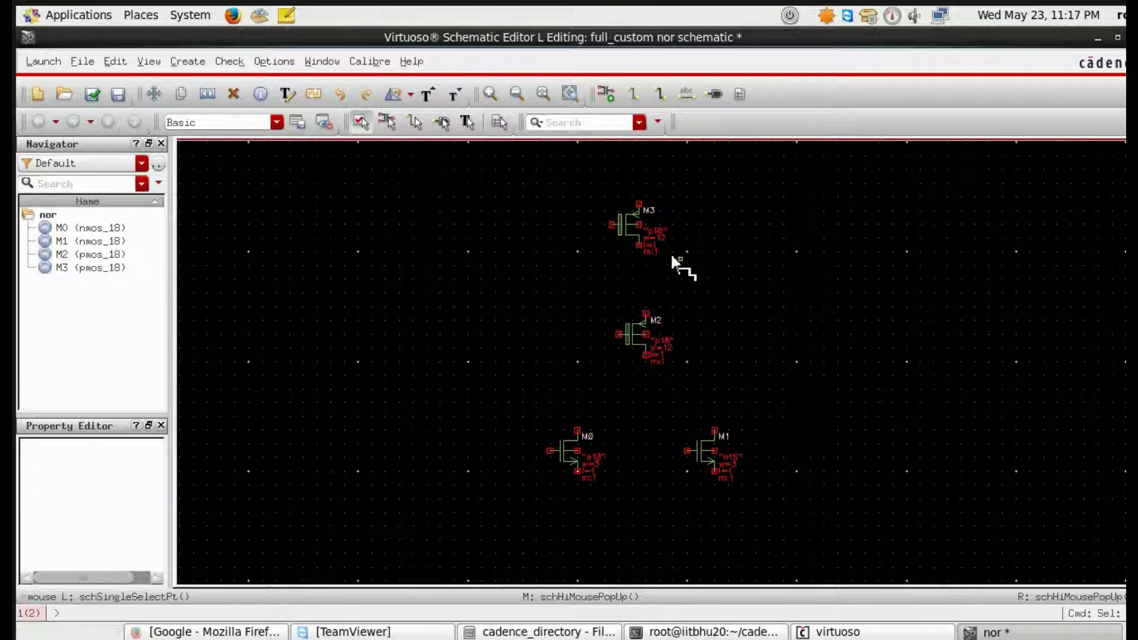
Wire the lower terminal of PMOS M3 to the upper terminal of PMOS M2 to put them in series
key("w")
left_click(640, 245)
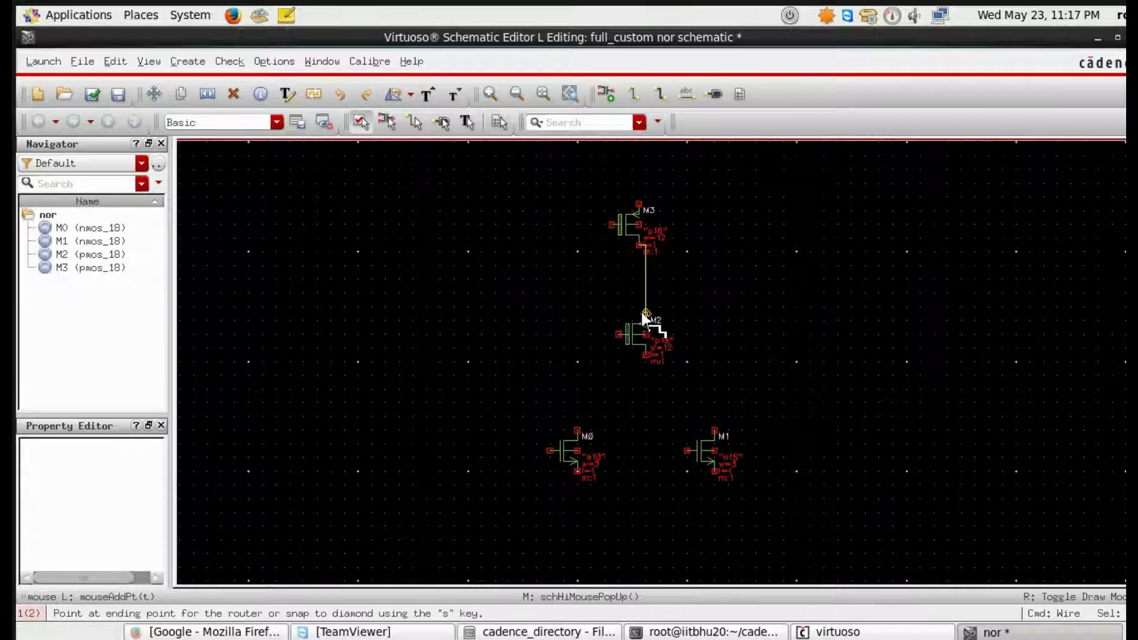
left_click(645, 313)
Wire NMOS M0 and M1 in parallel, joining their upper terminals to M2's lower terminal and their lower terminals to each other
left_click(577, 431)
left_click(714, 431)
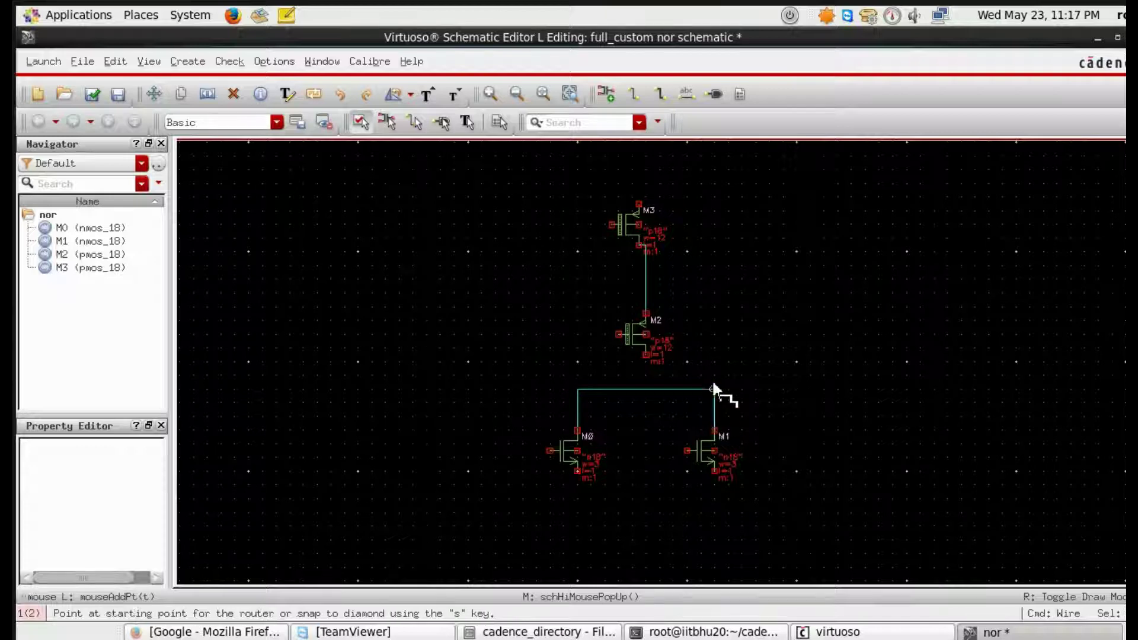
left_click(645, 355)
left_click(646, 388)
left_click(577, 471)
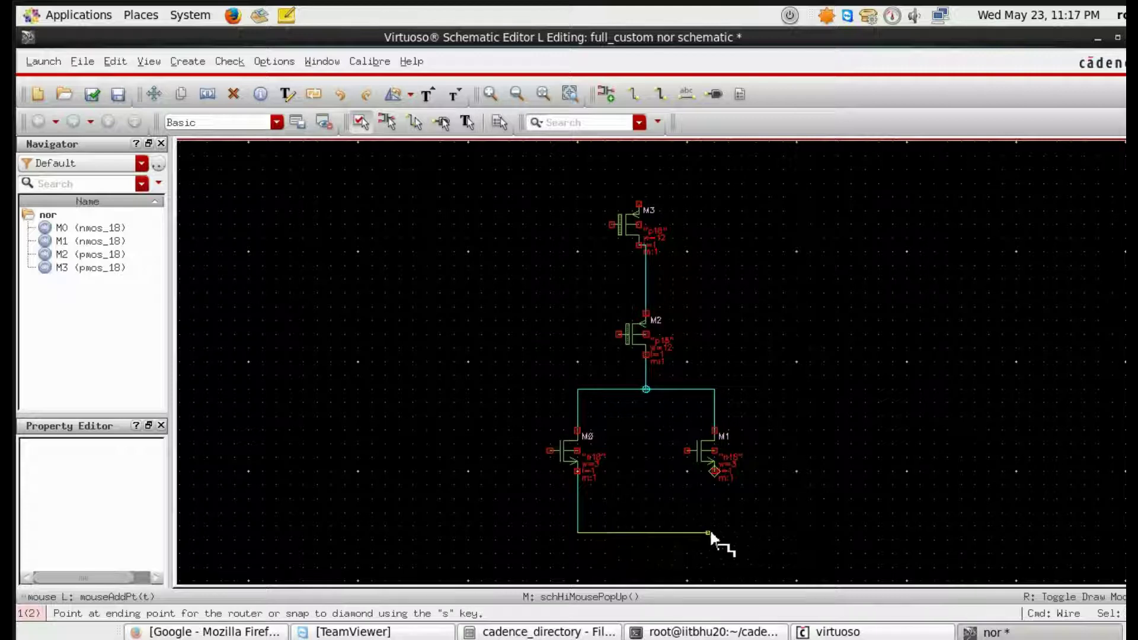
left_click(714, 472)
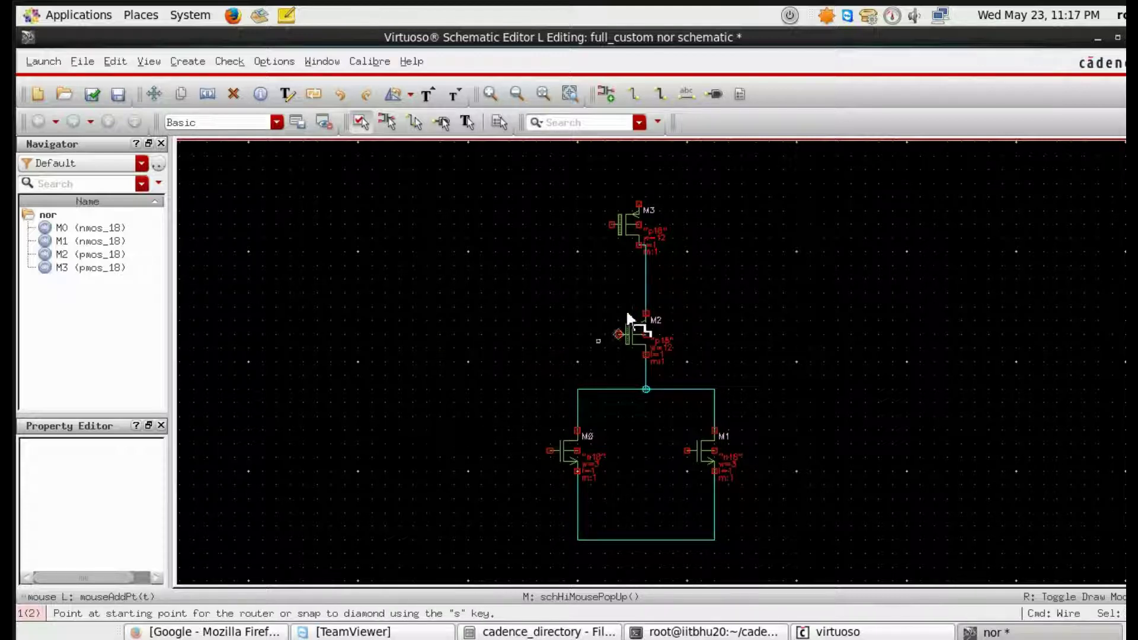
Wire the gate of M3 to the gate of M0, and the gate of M2 to the gate of M1
left_click(612, 225)
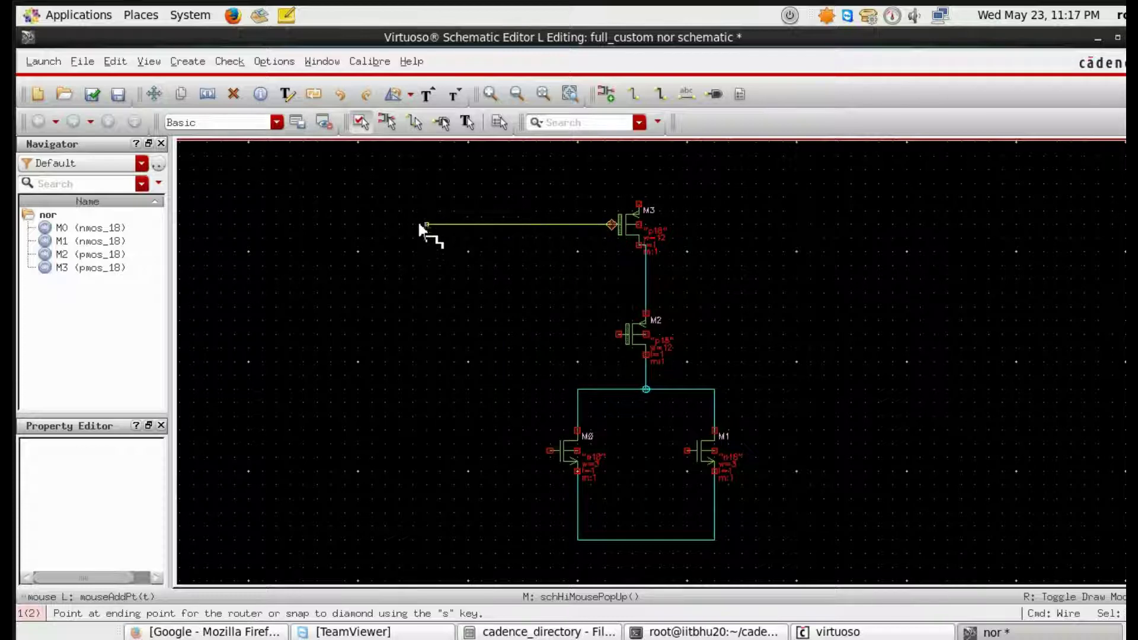
left_click(419, 223)
left_click(550, 451)
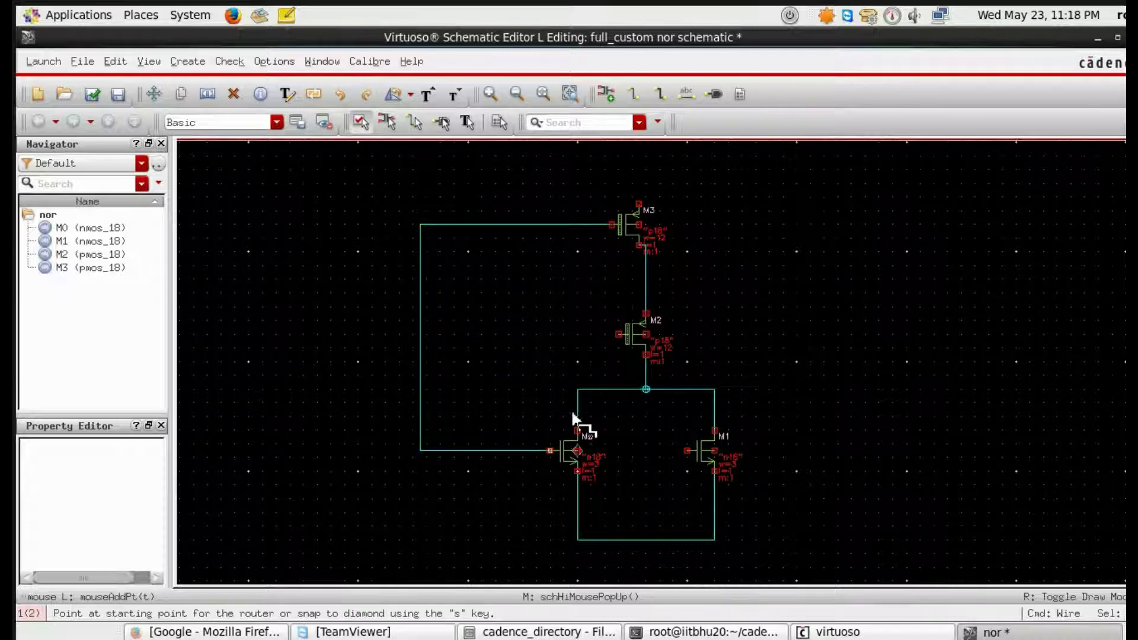
left_click(617, 333)
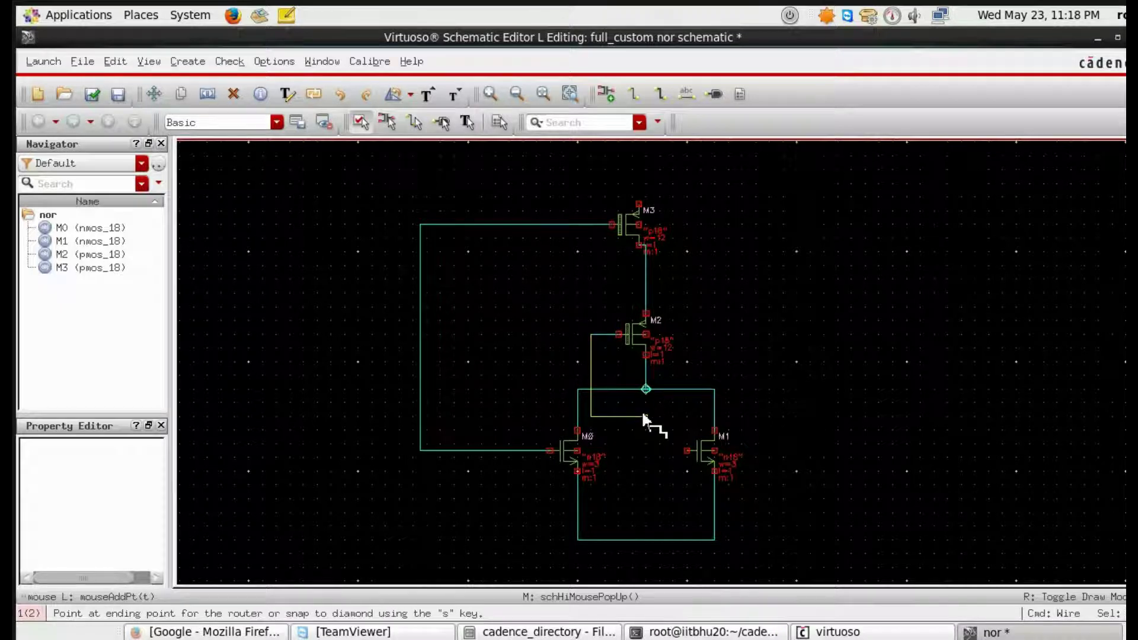
left_click(686, 450)
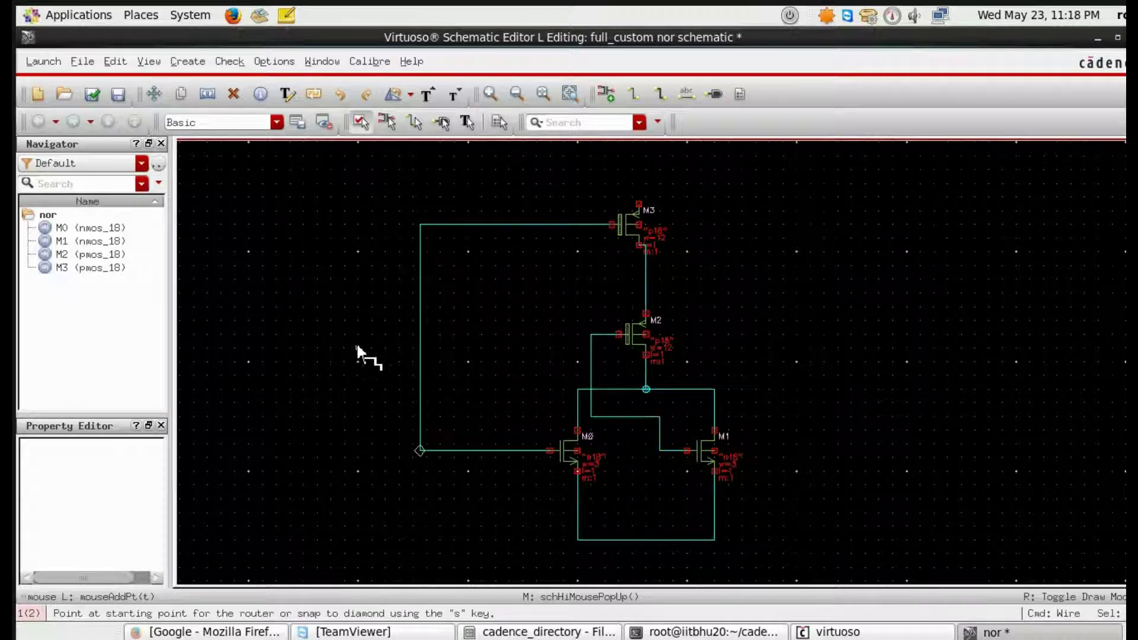
Draw two input wires out to the left of the circuit, one from the M3–M0 gate net and one from the M2–M1 gate net
left_click(364, 341)
left_click(420, 340)
left_click(590, 361)
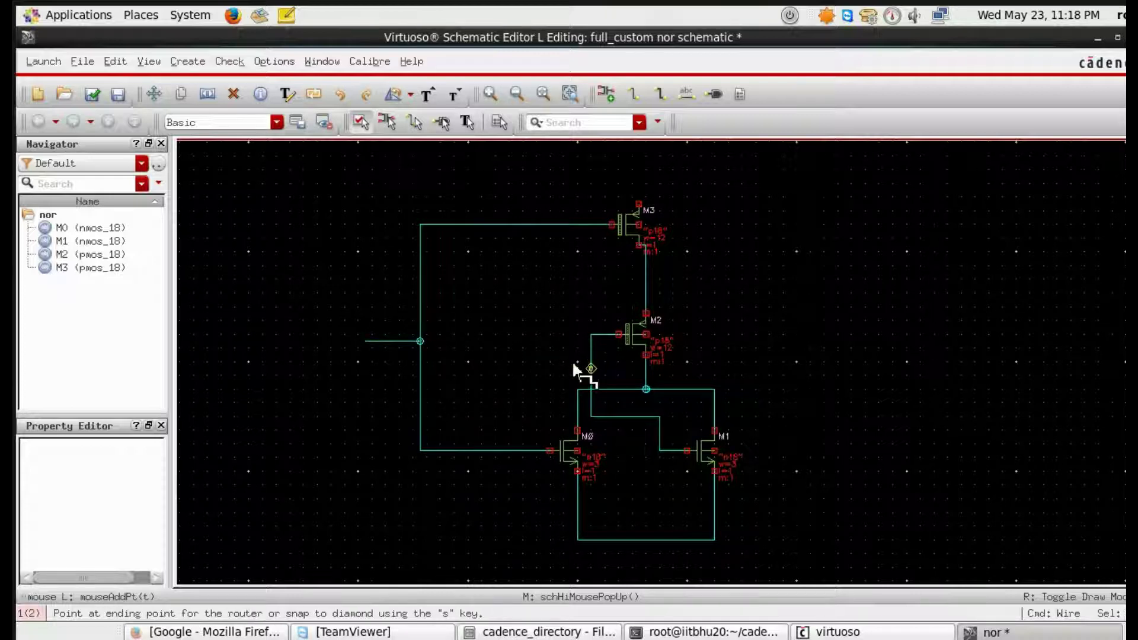
left_click(440, 388)
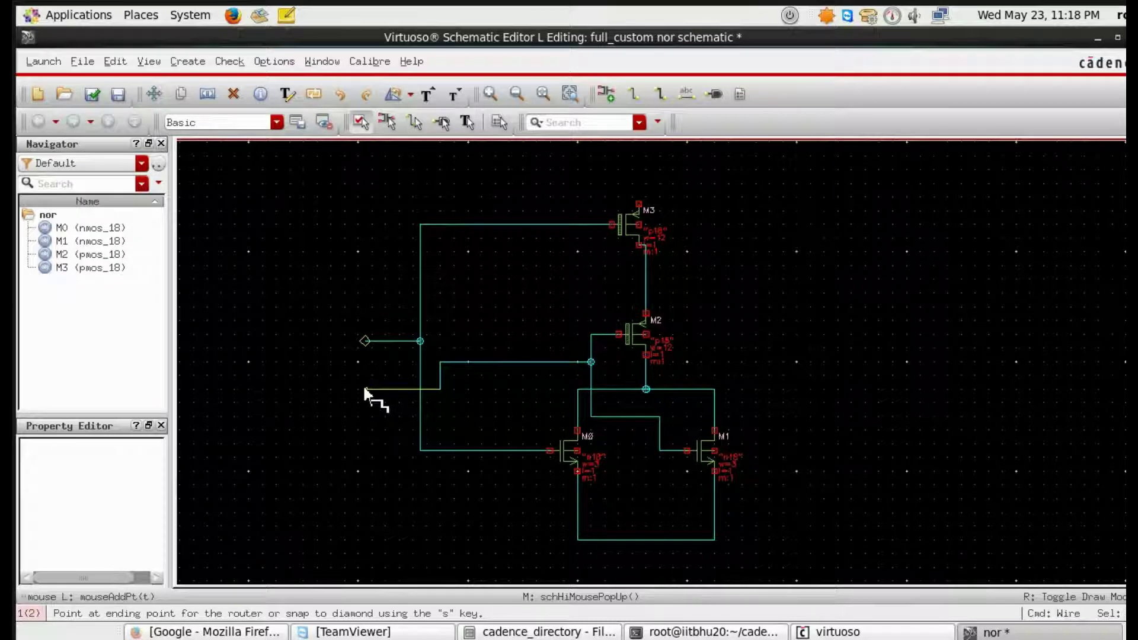
left_click(362, 388)
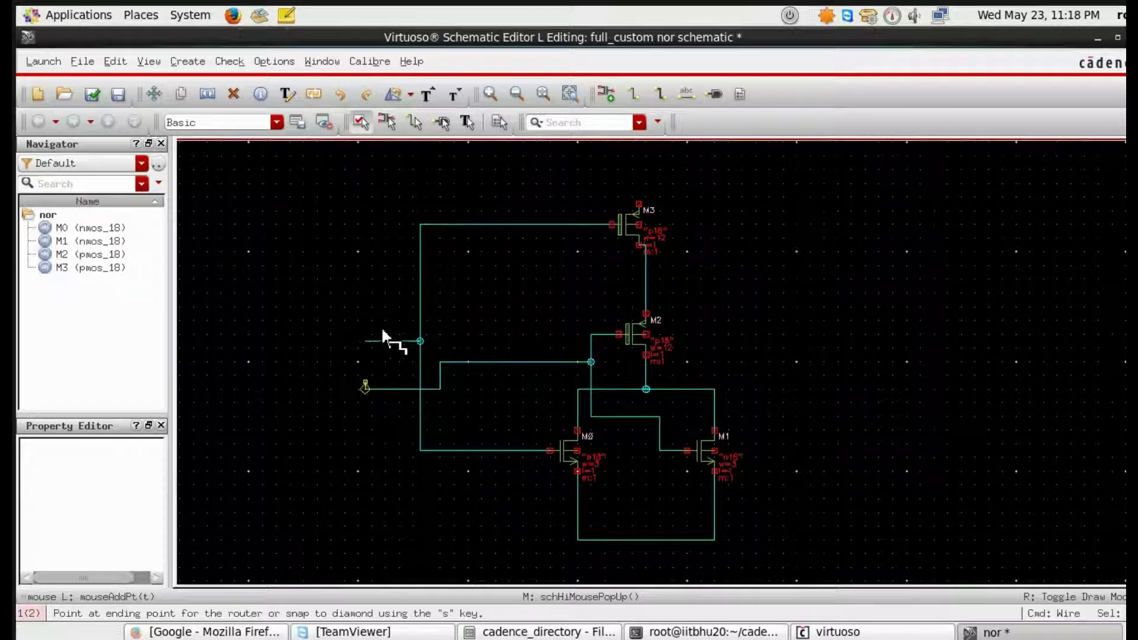
left_click(364, 389)
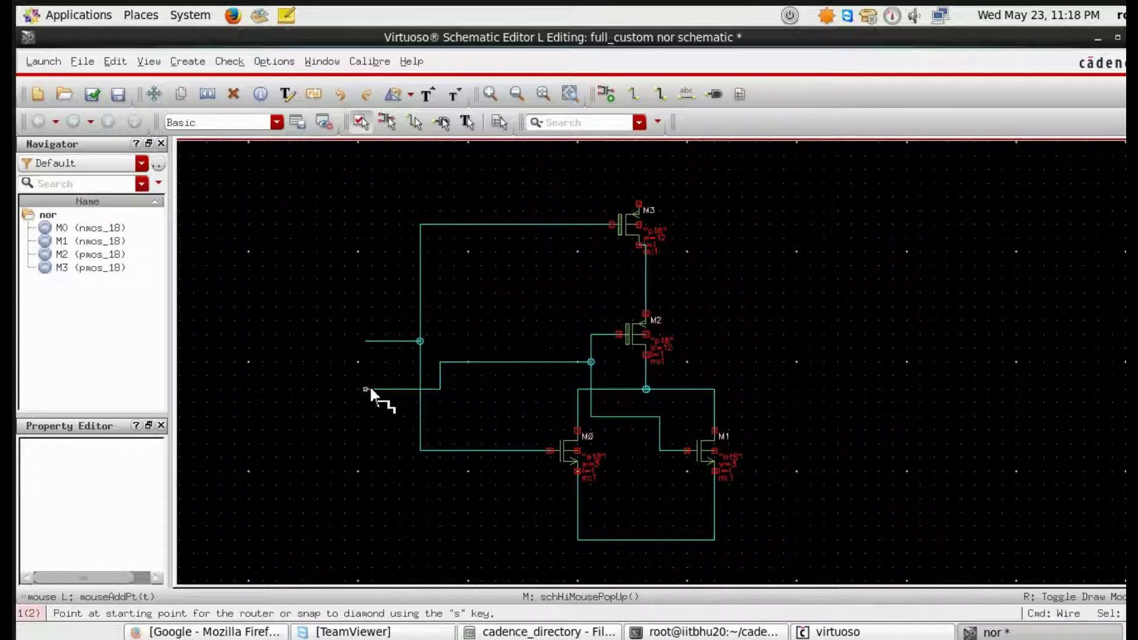
Draw an output wire from M2's lower terminal net out to the right of the circuit
left_click(646, 376)
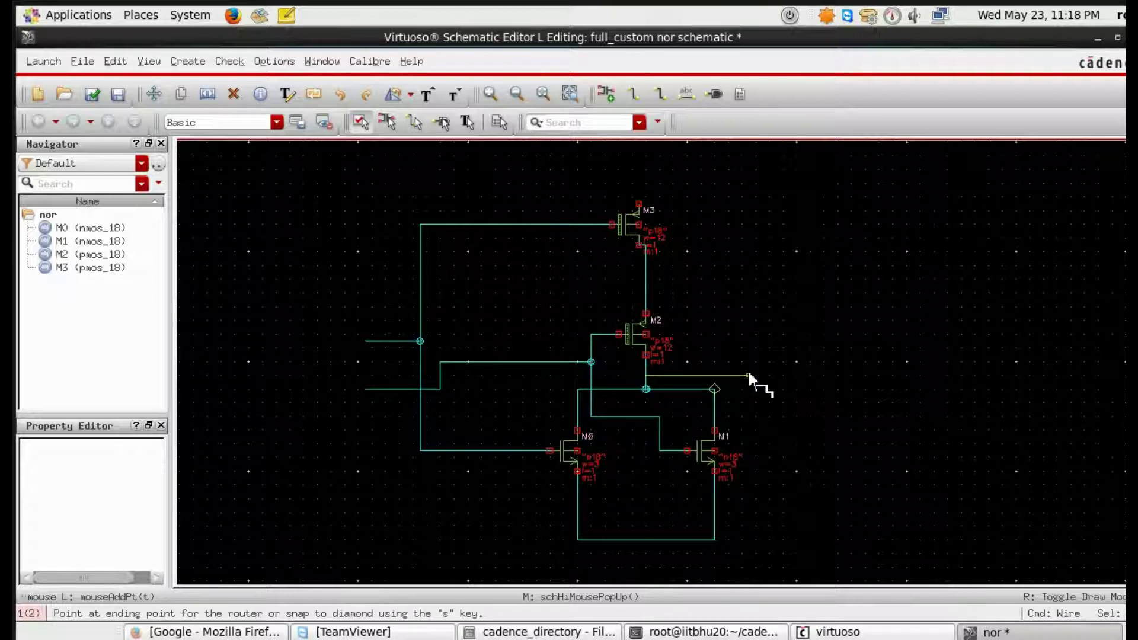
double_click(748, 375)
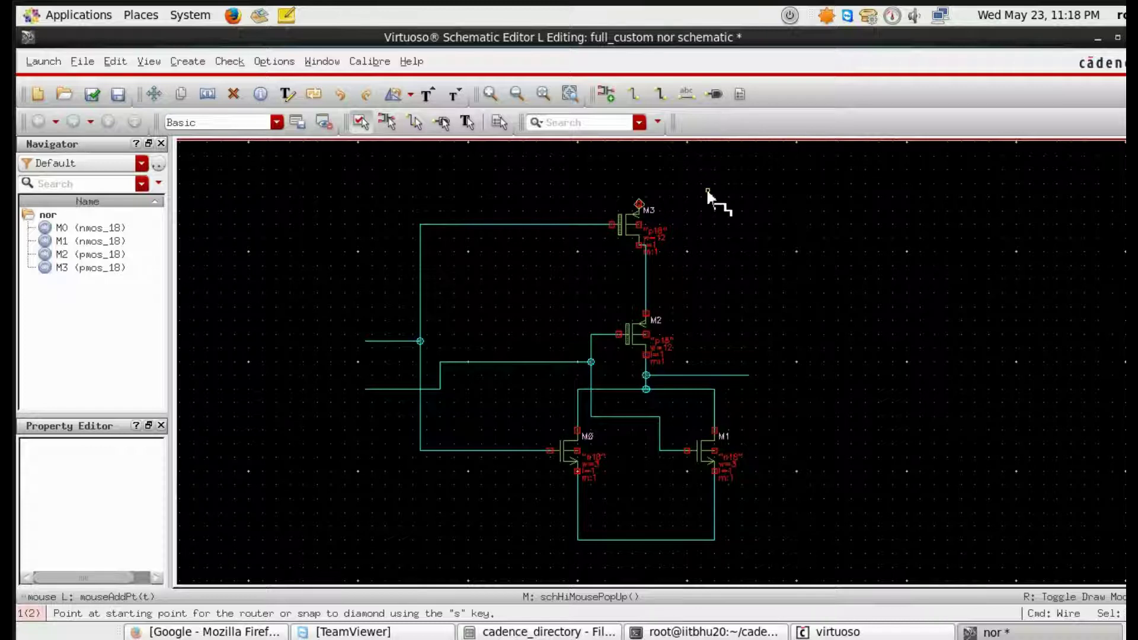
Add input pins in1 and in2 at the ends of the two input wires, vdd above M3 and gnd below the NMOS pair
left_click(715, 96)
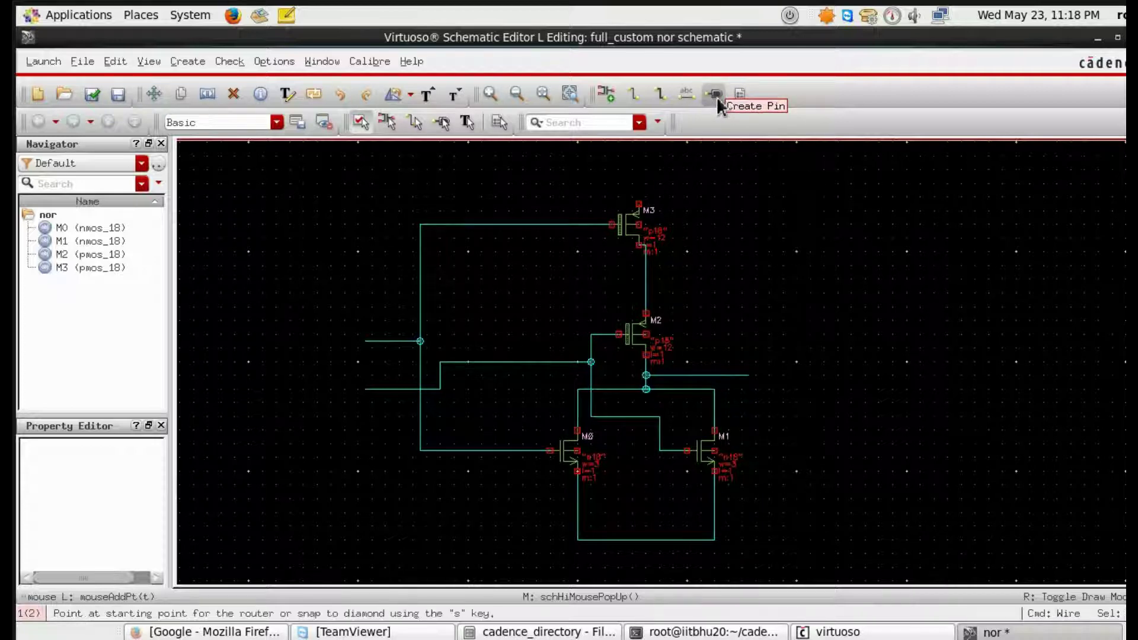
left_click(714, 95)
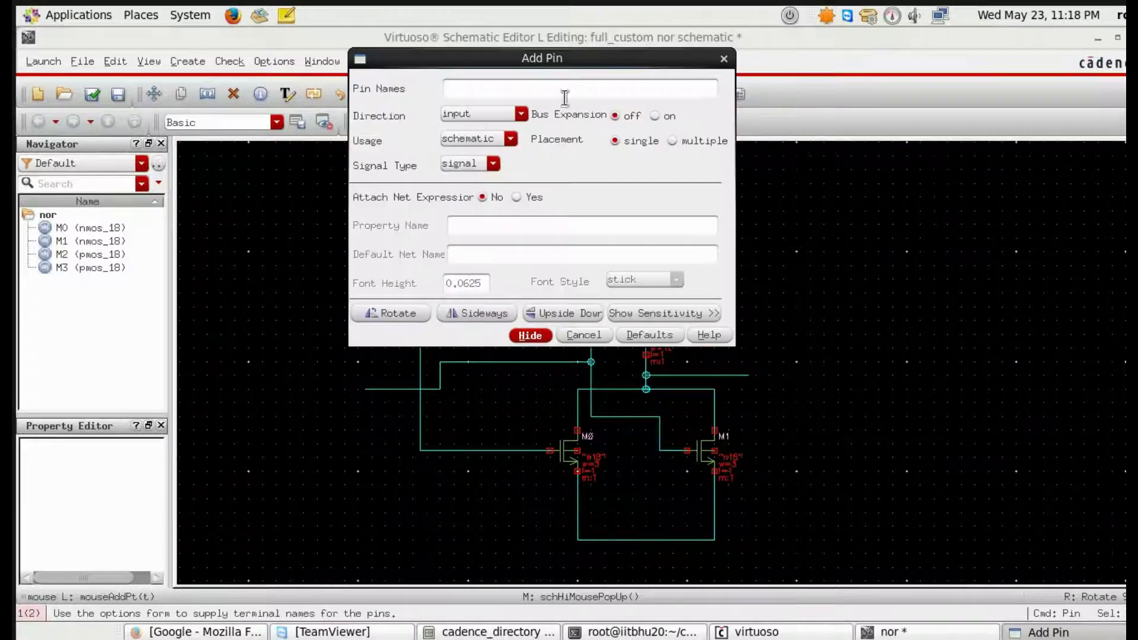
type("in1 in2 vdd gnd")
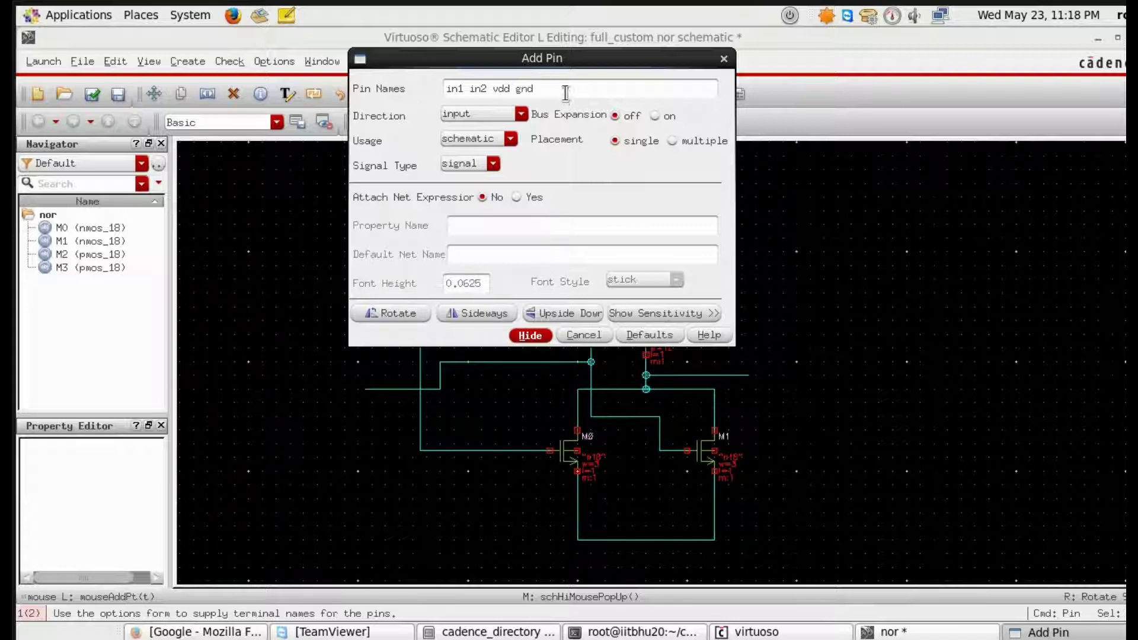
left_click(470, 114)
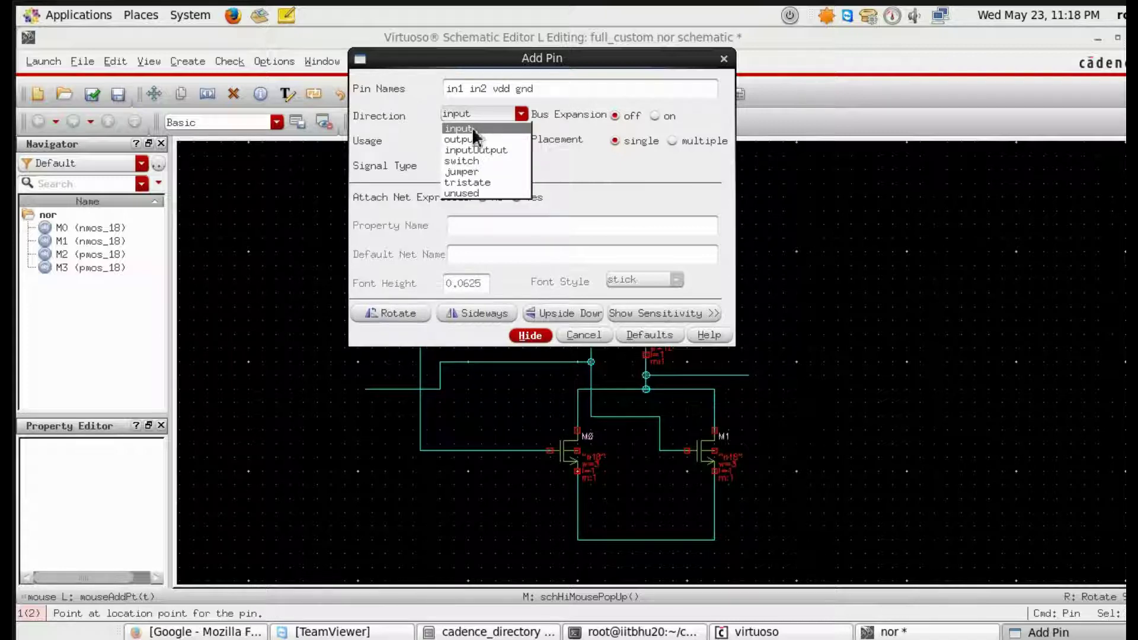
left_click(473, 128)
left_click(531, 336)
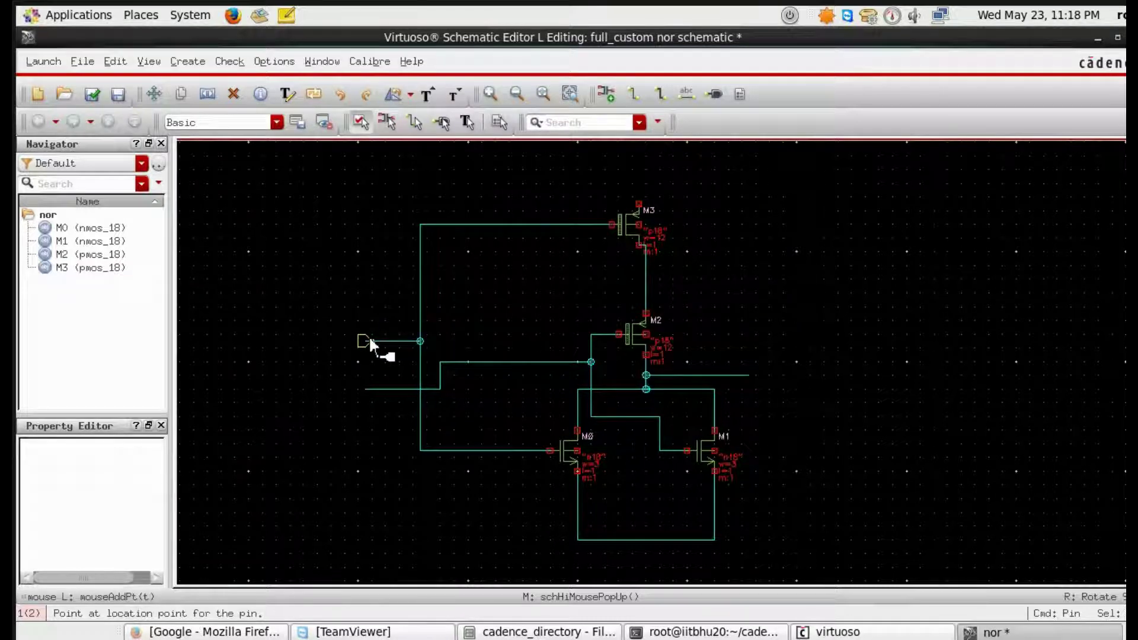
left_click(368, 339)
left_click(369, 386)
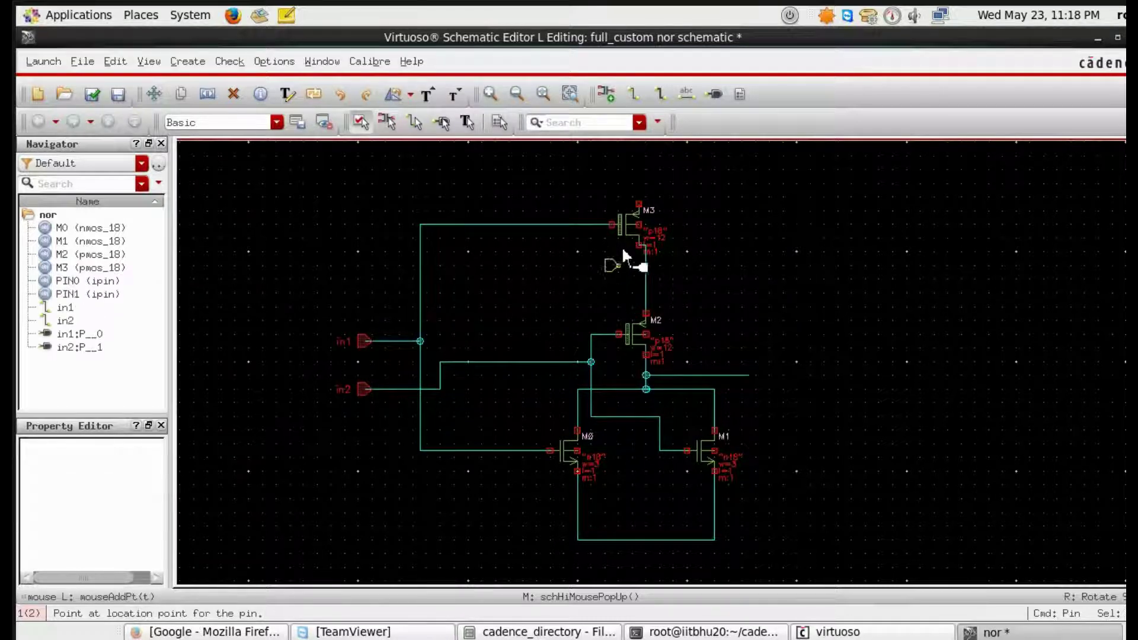
right_click(638, 174)
left_click(638, 177)
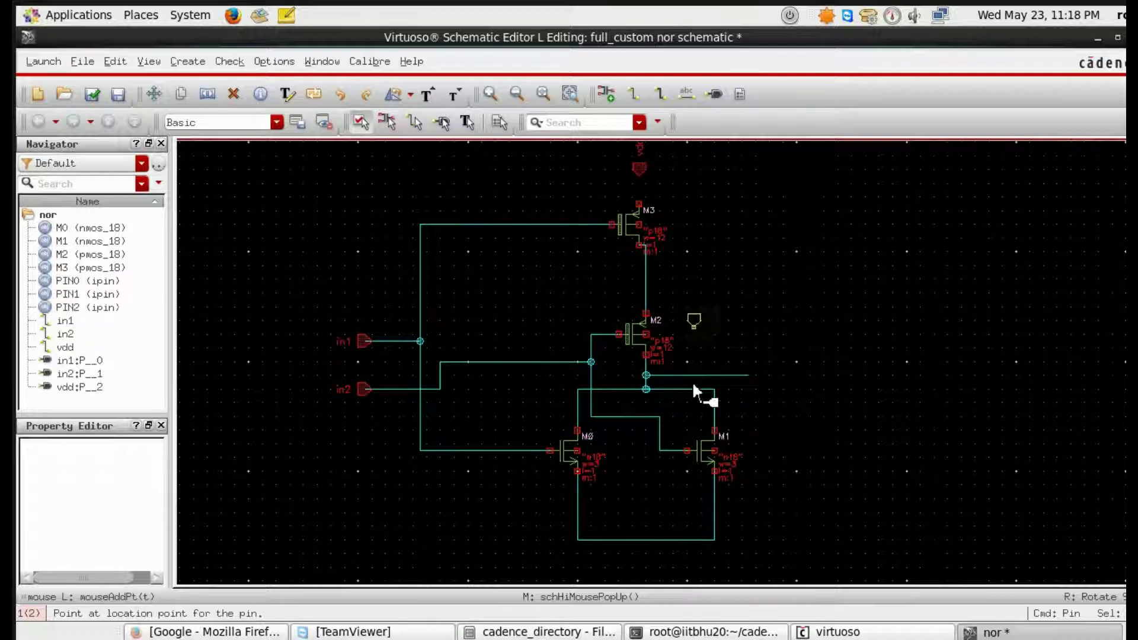
left_click(658, 567)
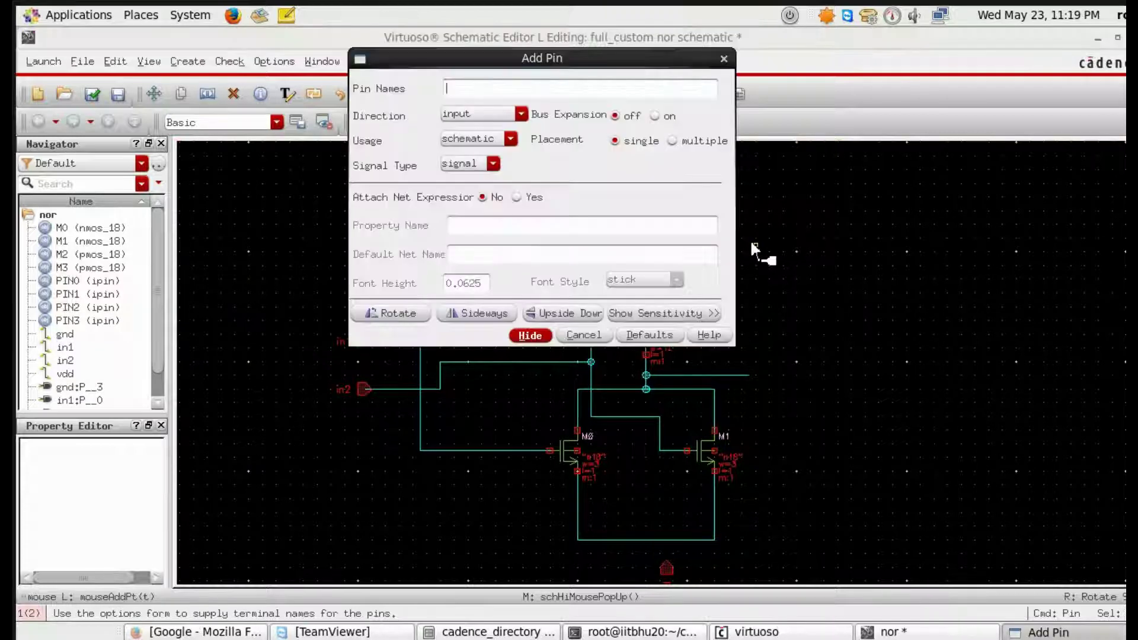
Add a pin named out with output direction at the free end of the output wire
type("out")
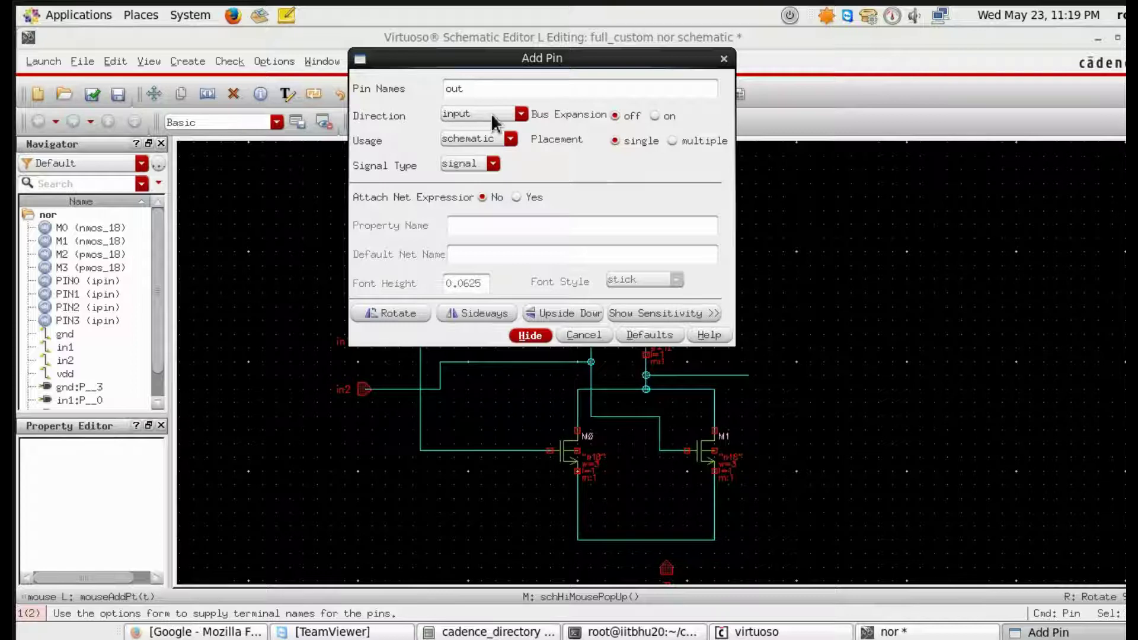
left_click(491, 113)
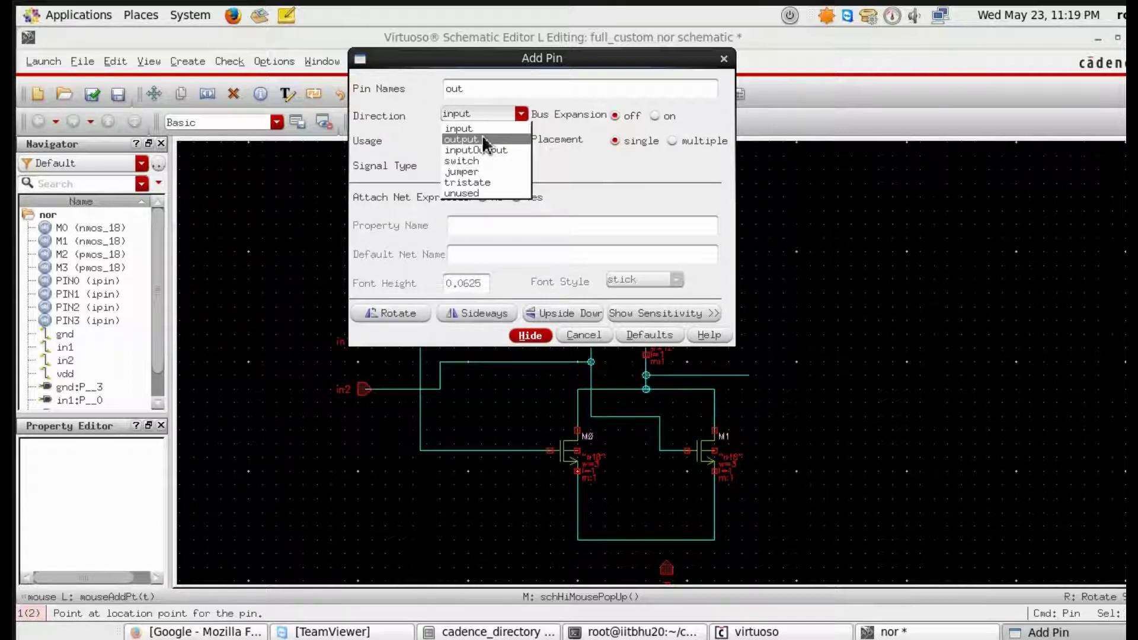
left_click(482, 136)
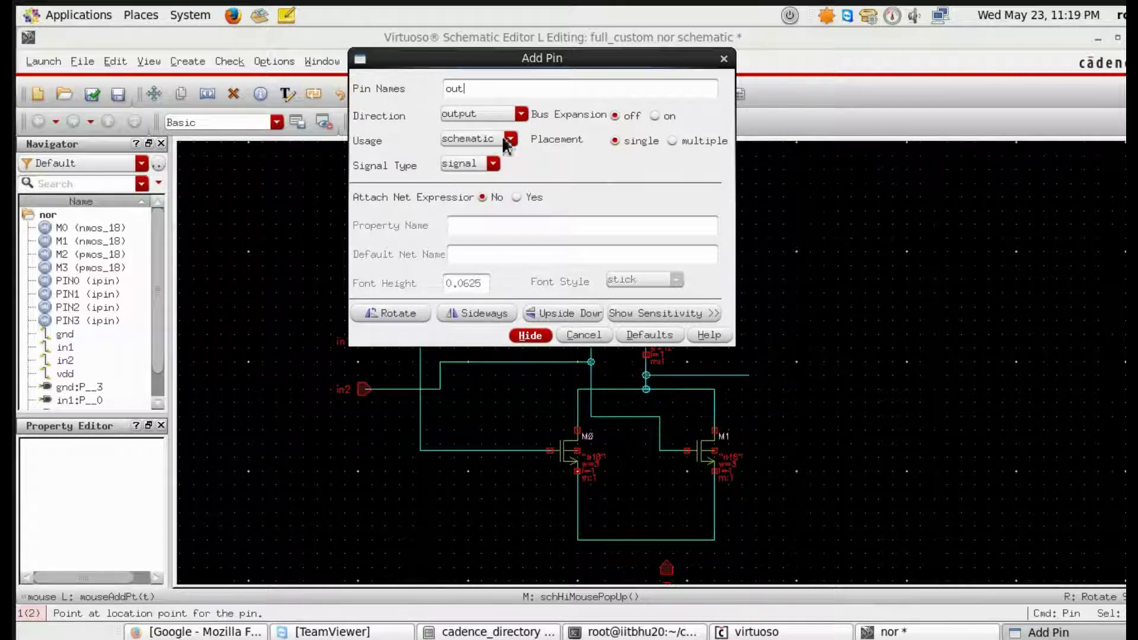
left_click(530, 336)
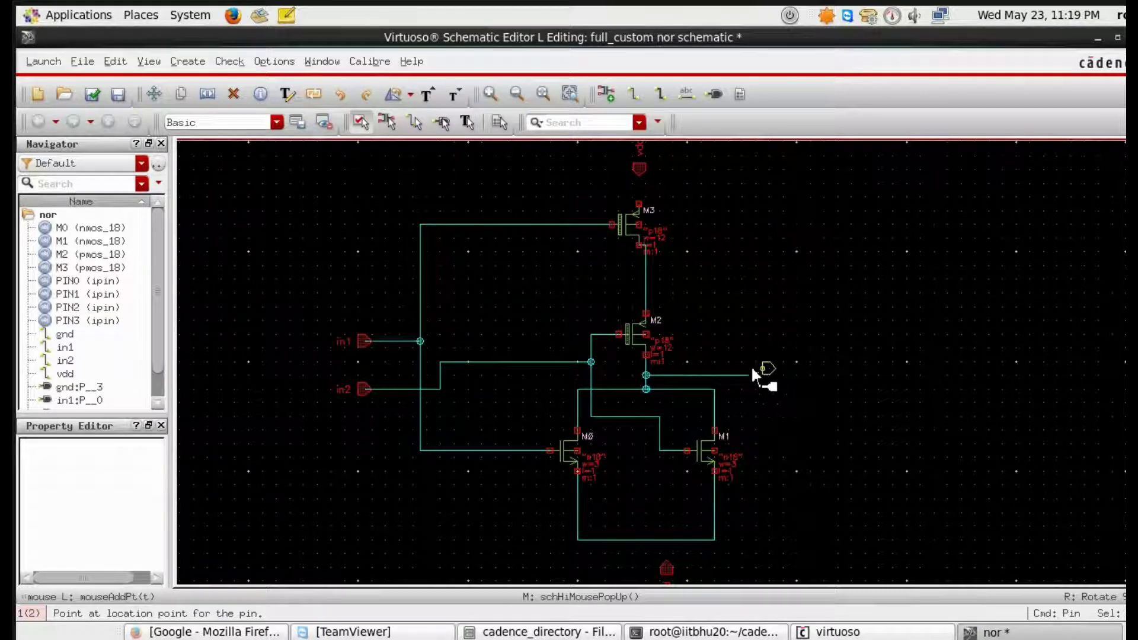
left_click(754, 375)
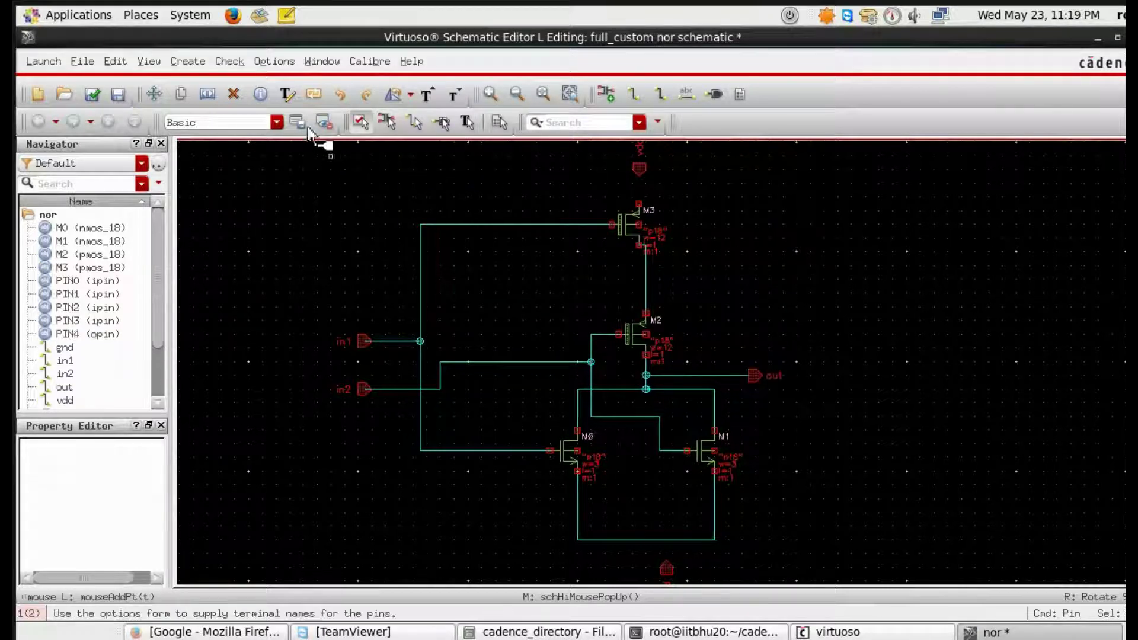
Wire the vdd pin to M3's upper terminal and the gnd pin to the wire joining the lower terminals of M0 and M1
key("w")
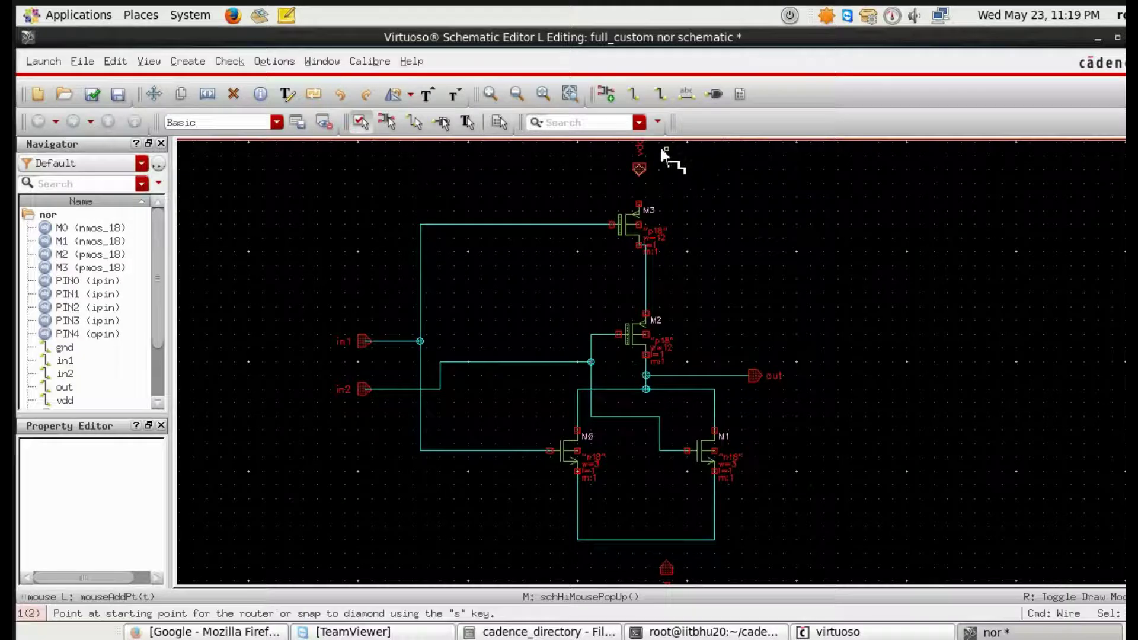
left_click(640, 170)
left_click(638, 204)
left_click(664, 567)
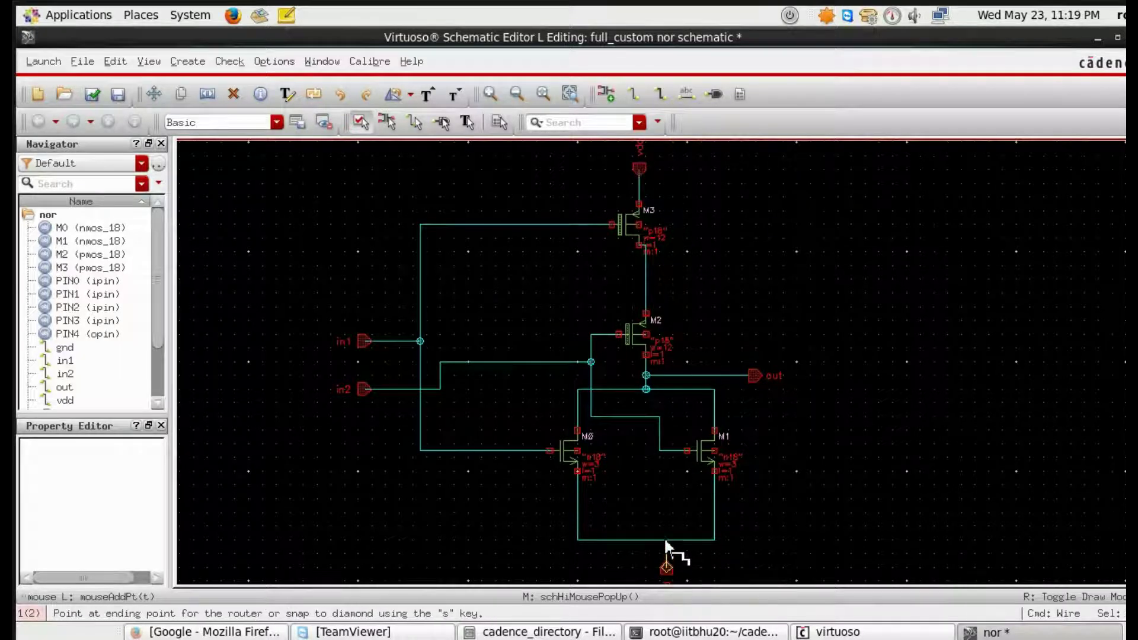
left_click(666, 538)
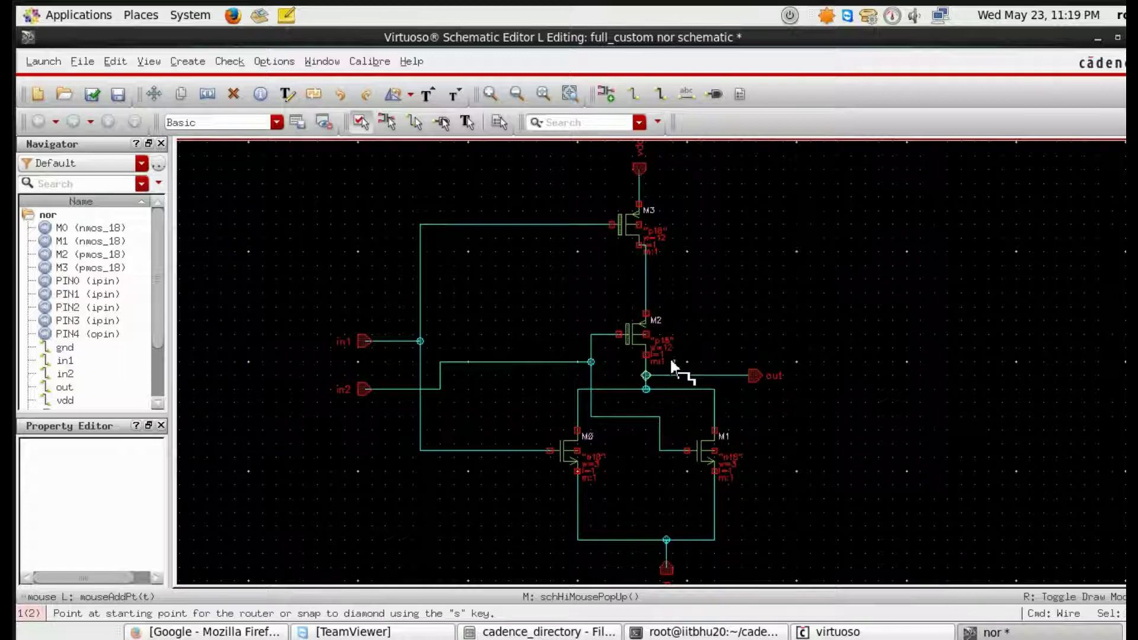
Wire the body terminals of PMOS M3 and M2 to the vdd net
left_click(638, 224)
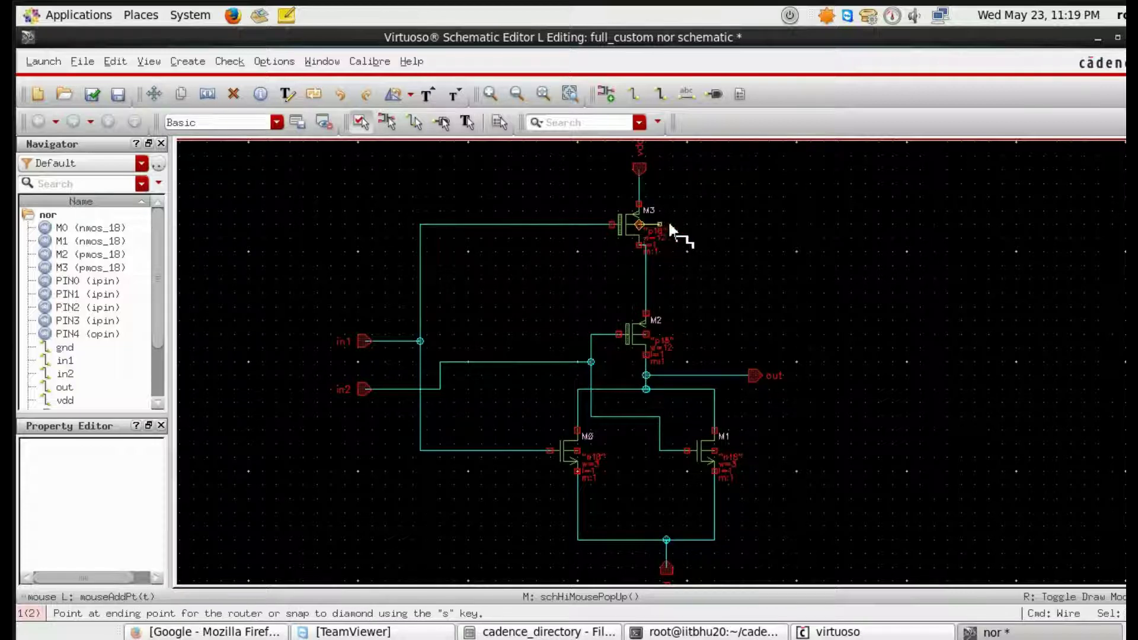
left_click(638, 183)
left_click(645, 335)
left_click(672, 216)
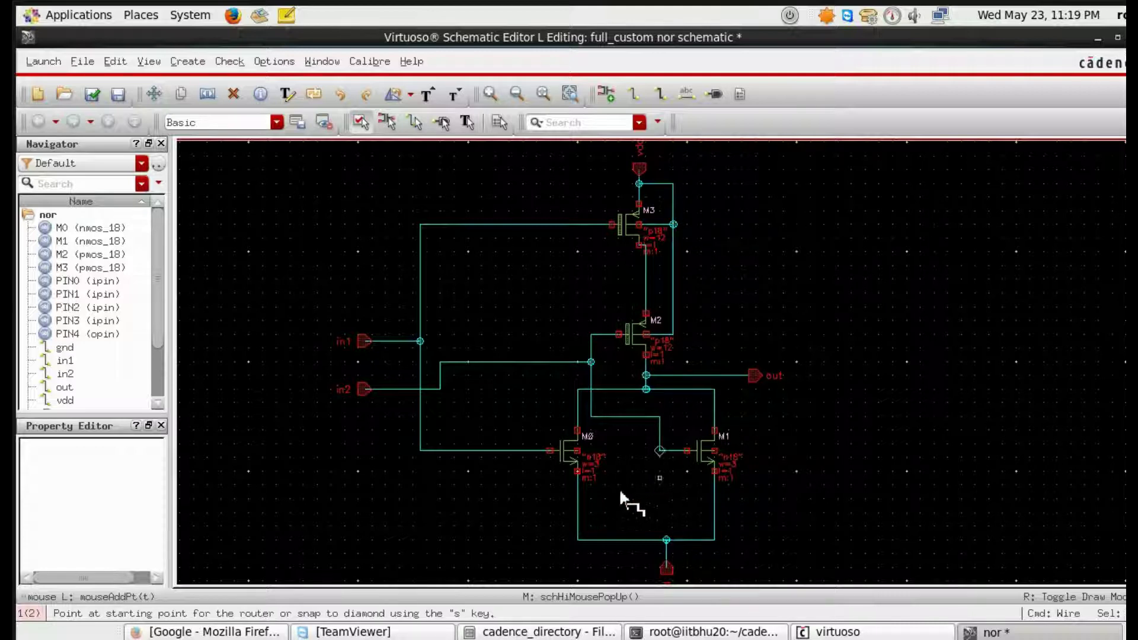
Wire the body terminals of NMOS M0 and M1 to the gnd net
left_click(578, 452)
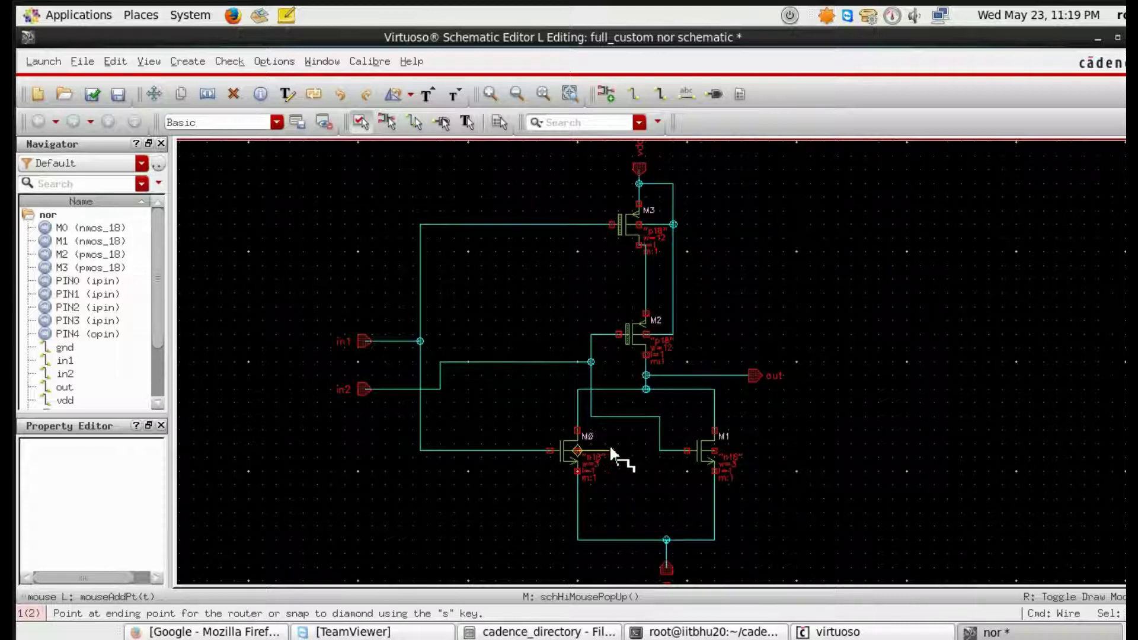
left_click(611, 538)
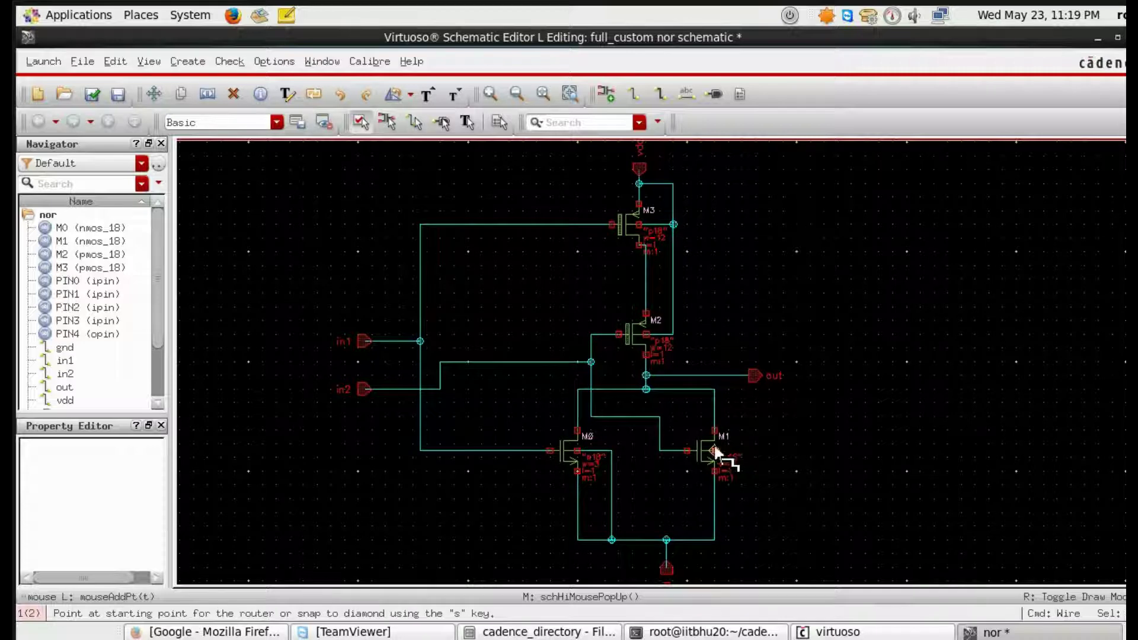
left_click(735, 451)
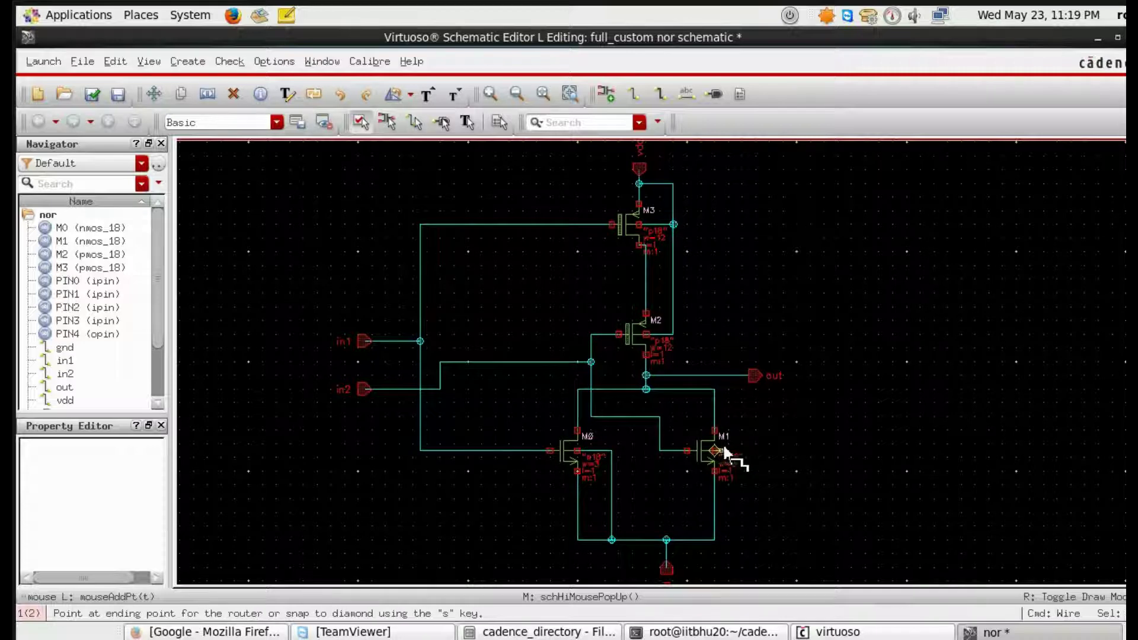
left_click(713, 524)
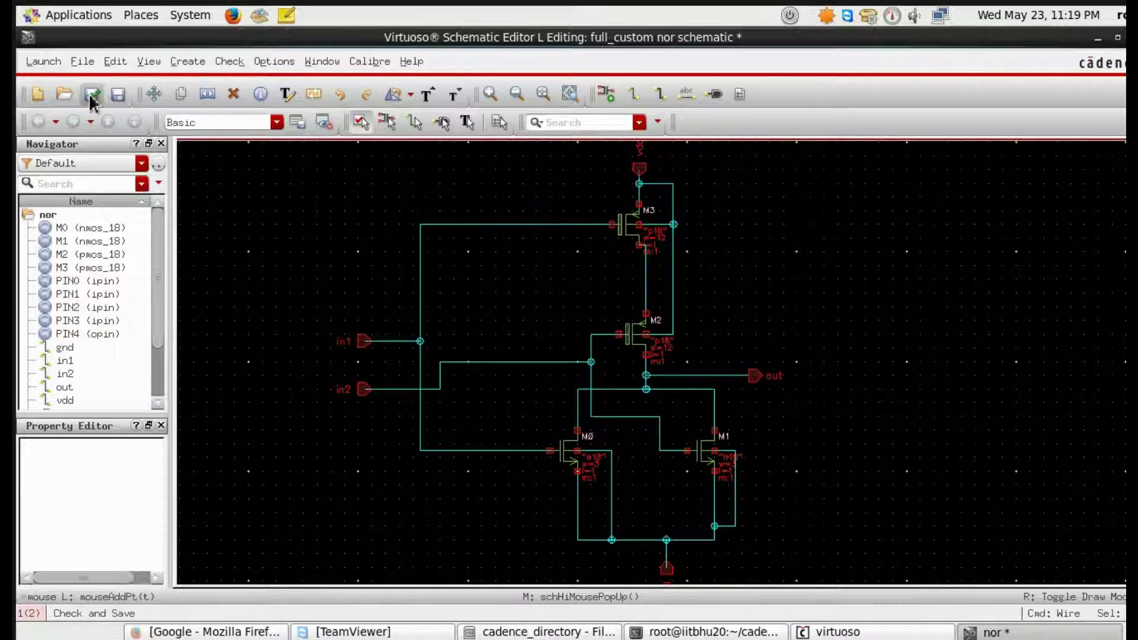
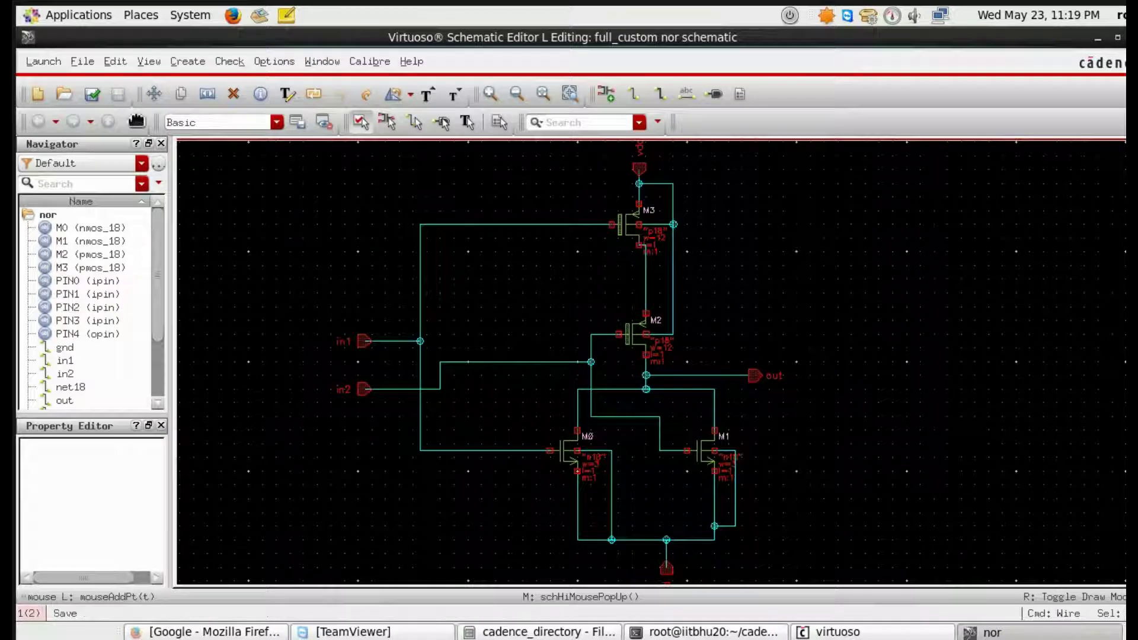
Launch ADE L for the schematic and enable a transient analysis with a stop time of 100n and moderate accuracy
left_click(44, 61)
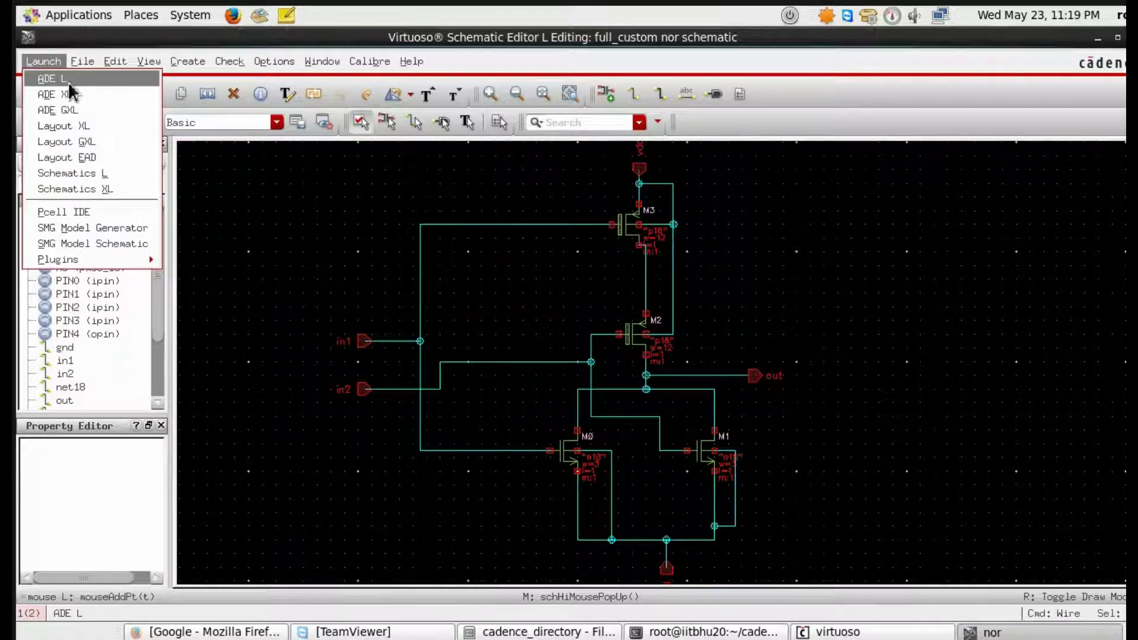
left_click(69, 79)
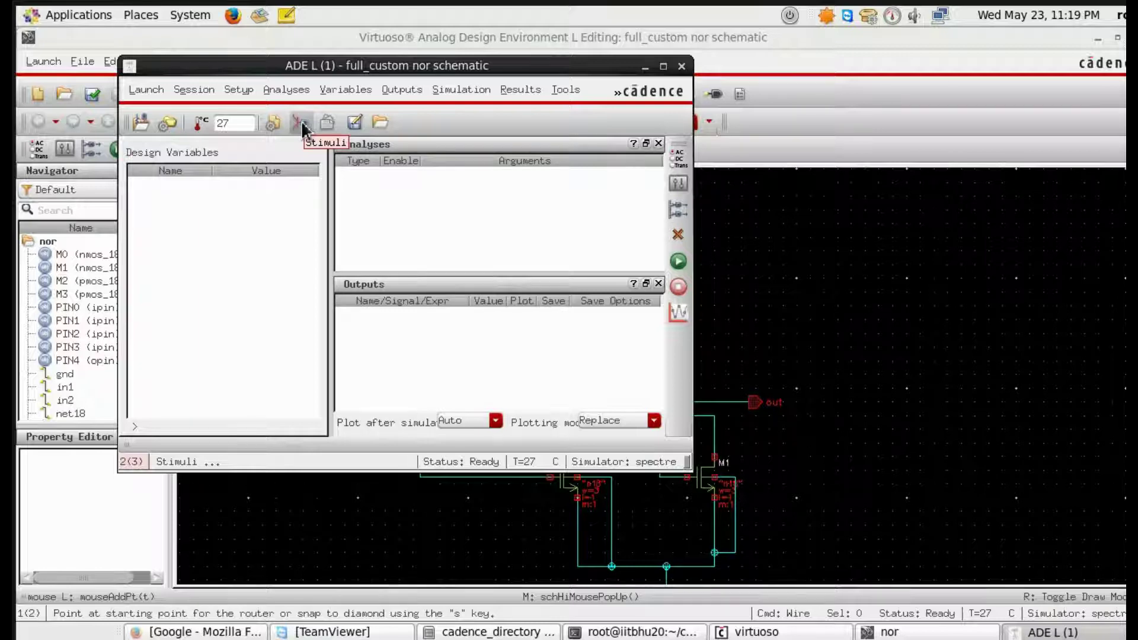
left_click(286, 89)
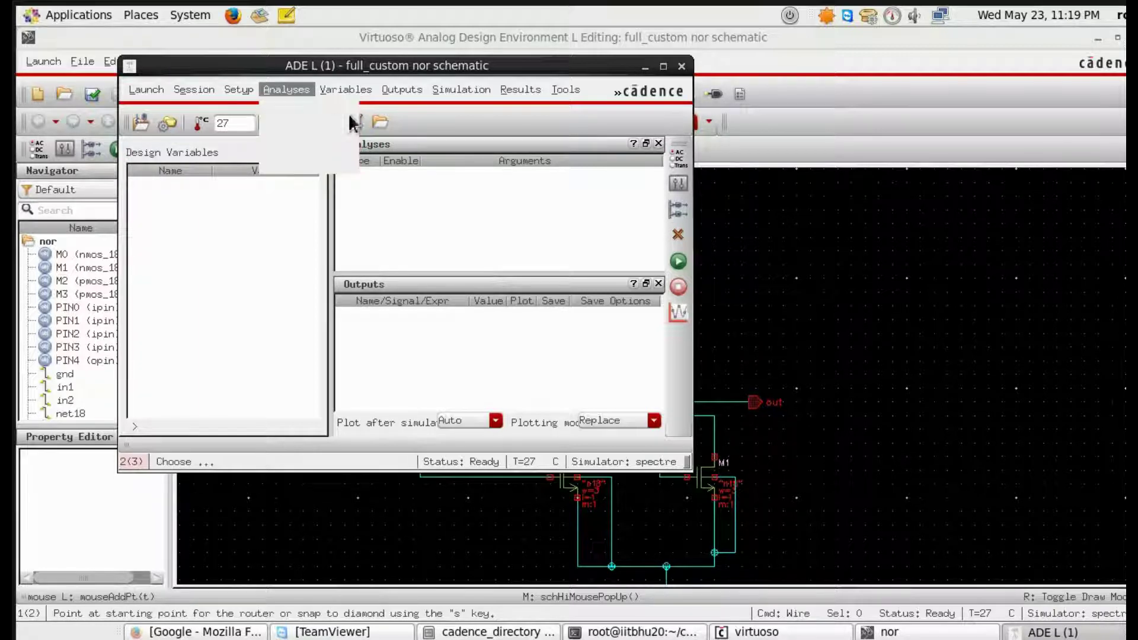
left_click(344, 124)
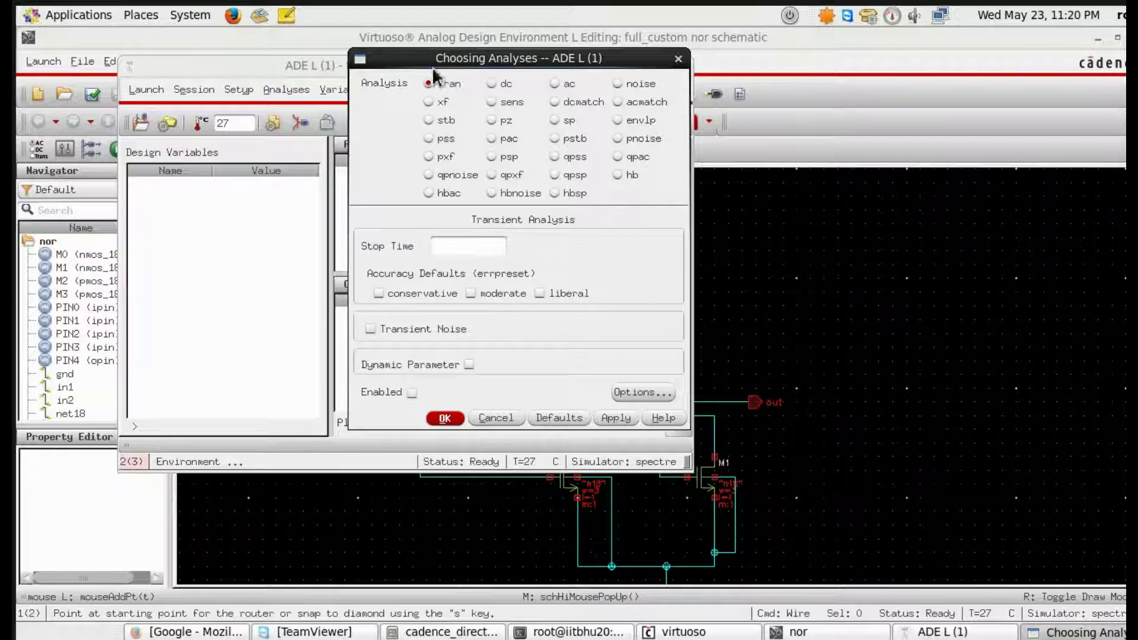
left_click(456, 249)
type("1000")
left_click(513, 300)
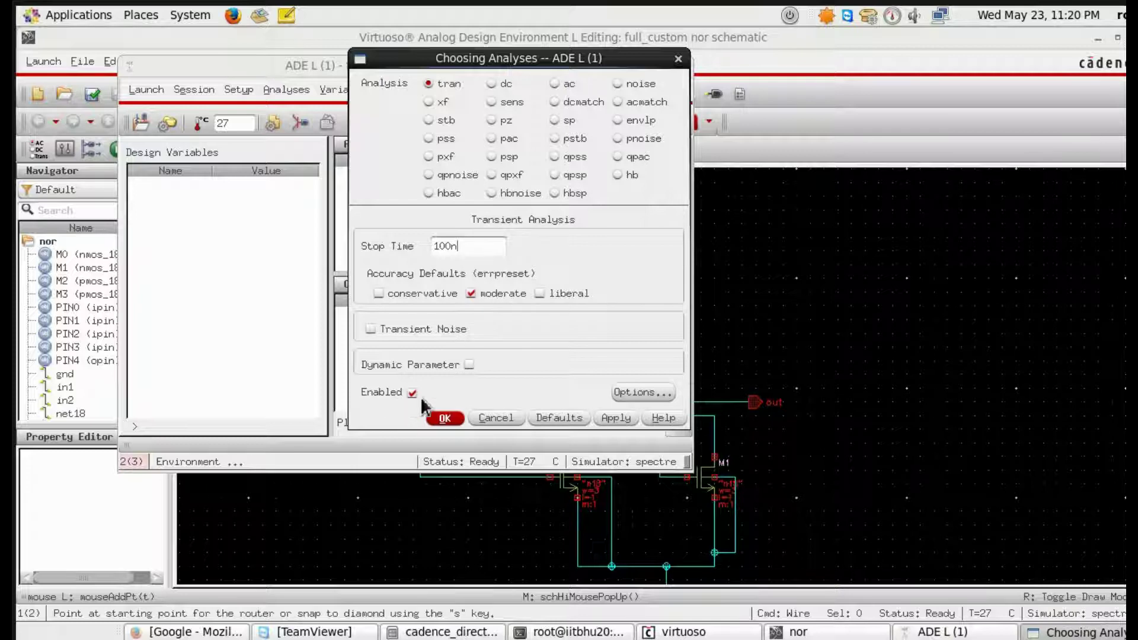
left_click(445, 419)
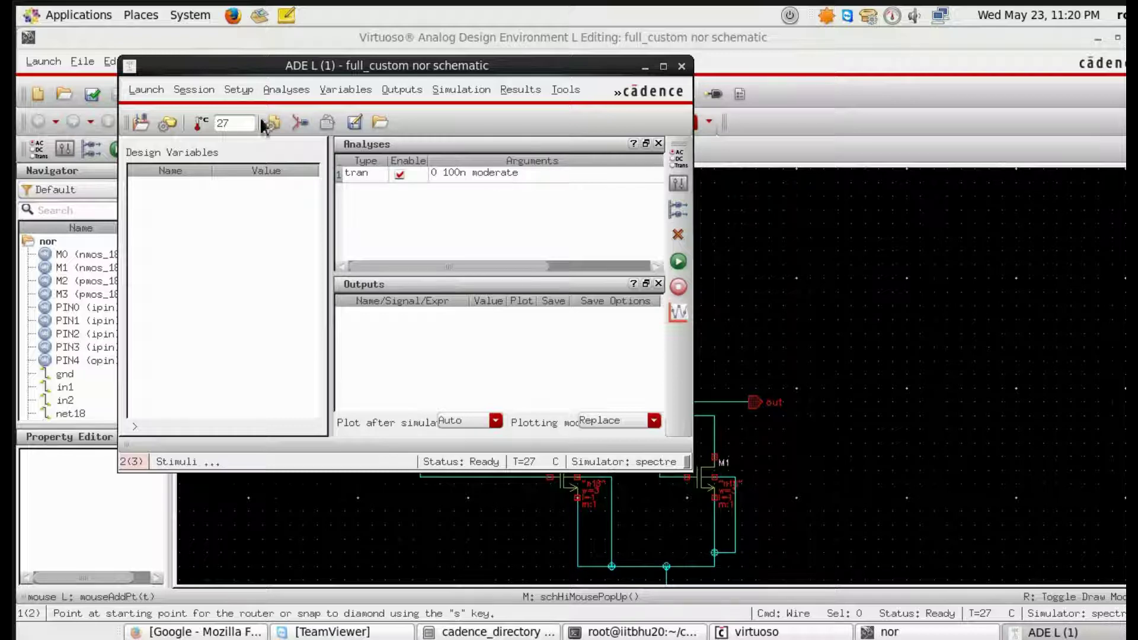
Add ts18sl_scl.lib from the design kit's models/hspice folder as a global model file in the simulation's model library setup
left_click(239, 91)
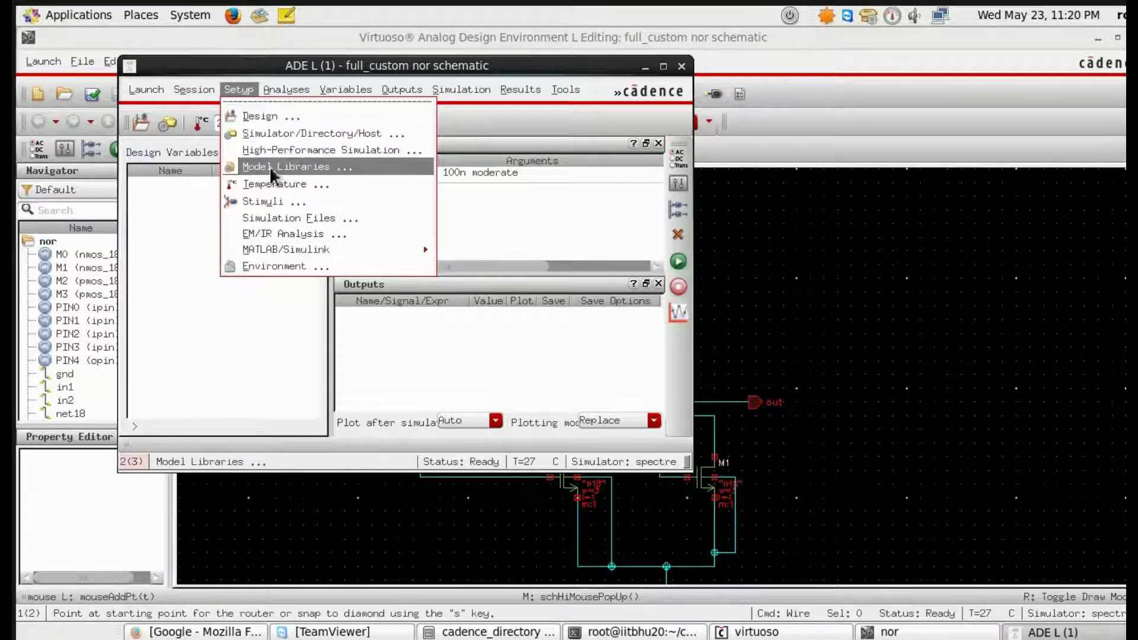
left_click(301, 168)
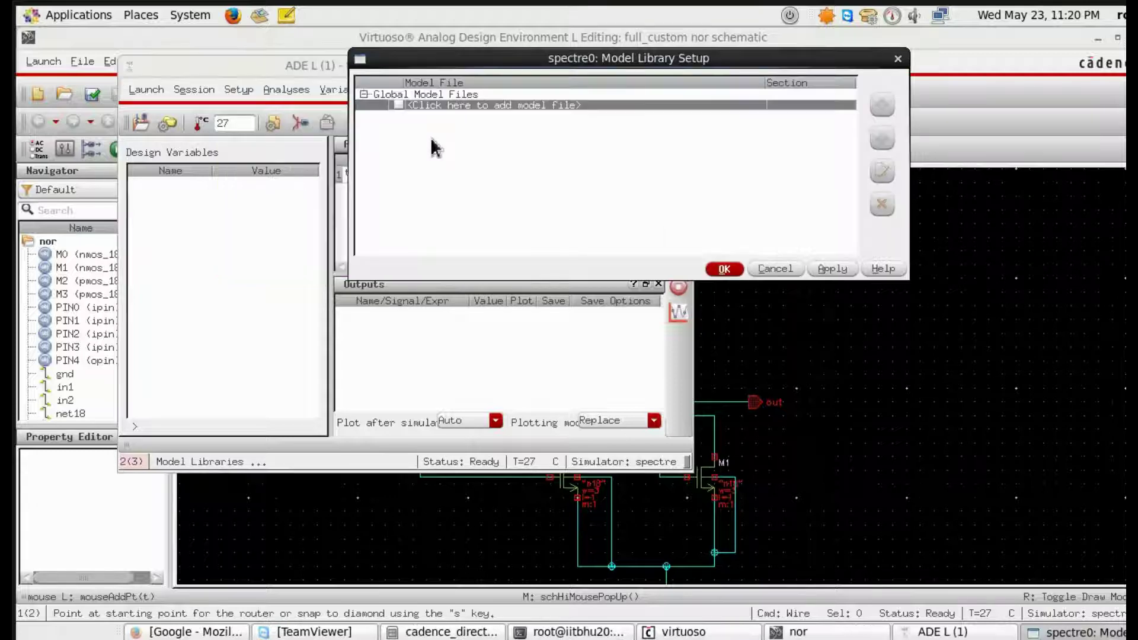
left_click(719, 101)
left_click(755, 105)
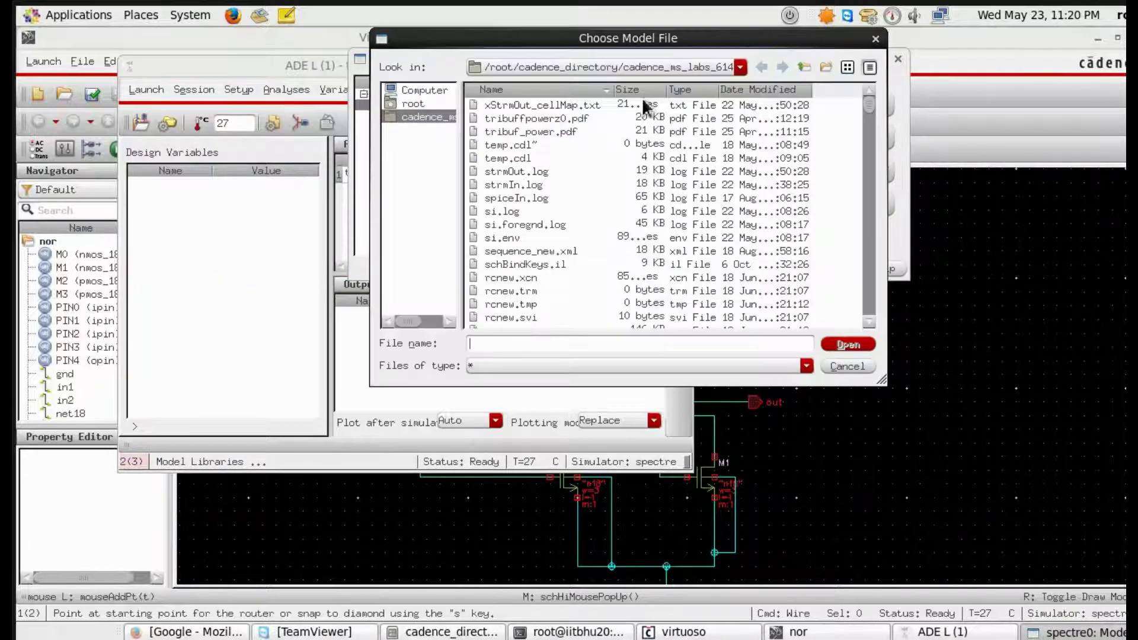
left_click(740, 67)
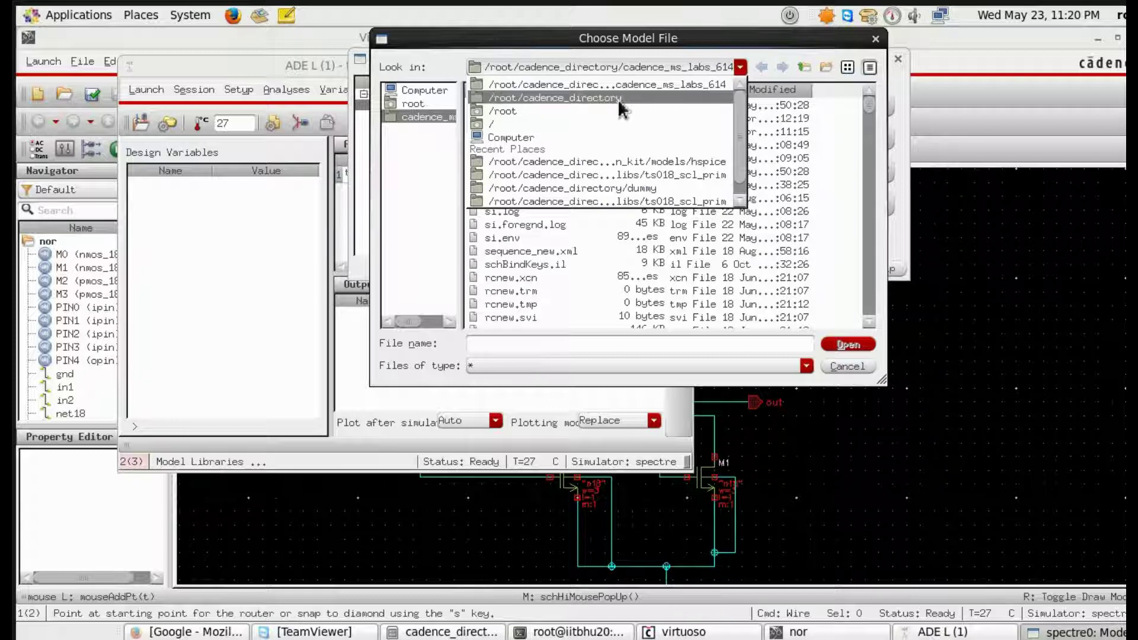
left_click(630, 160)
left_click(535, 117)
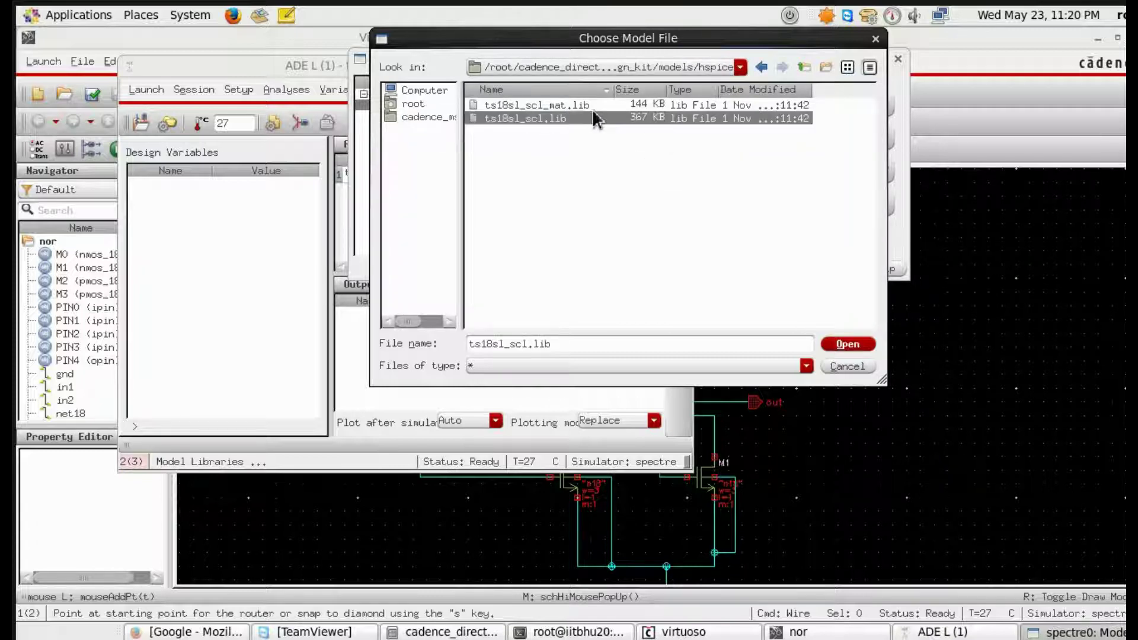
left_click(852, 342)
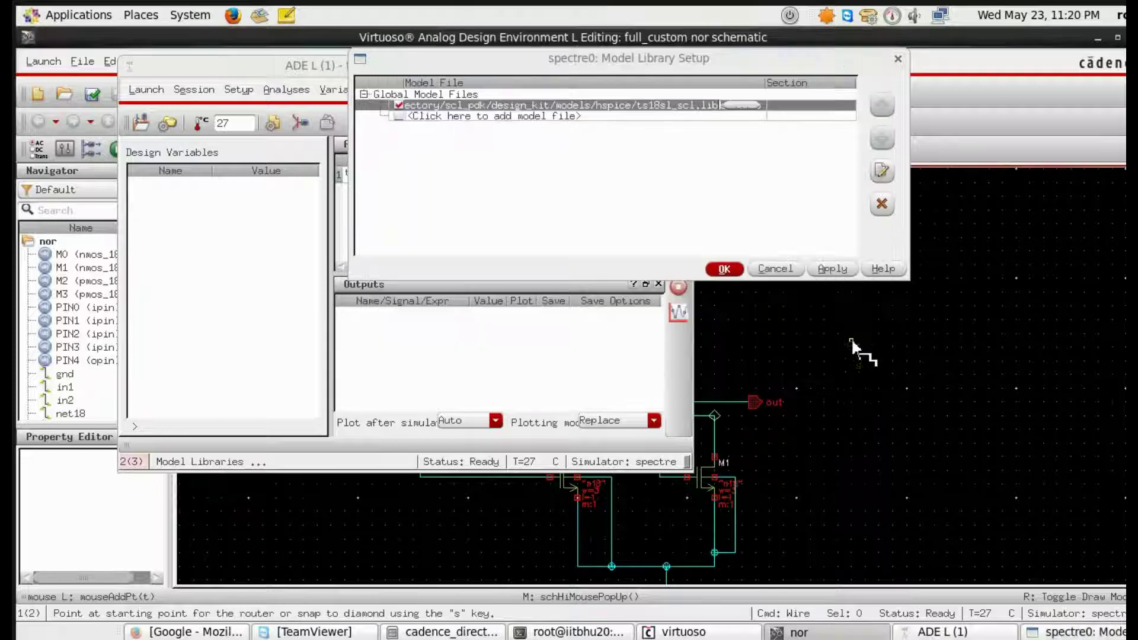
Set the section of the ts18sl_scl.lib model file to tt_18 and accept the model library setup
left_click(842, 104)
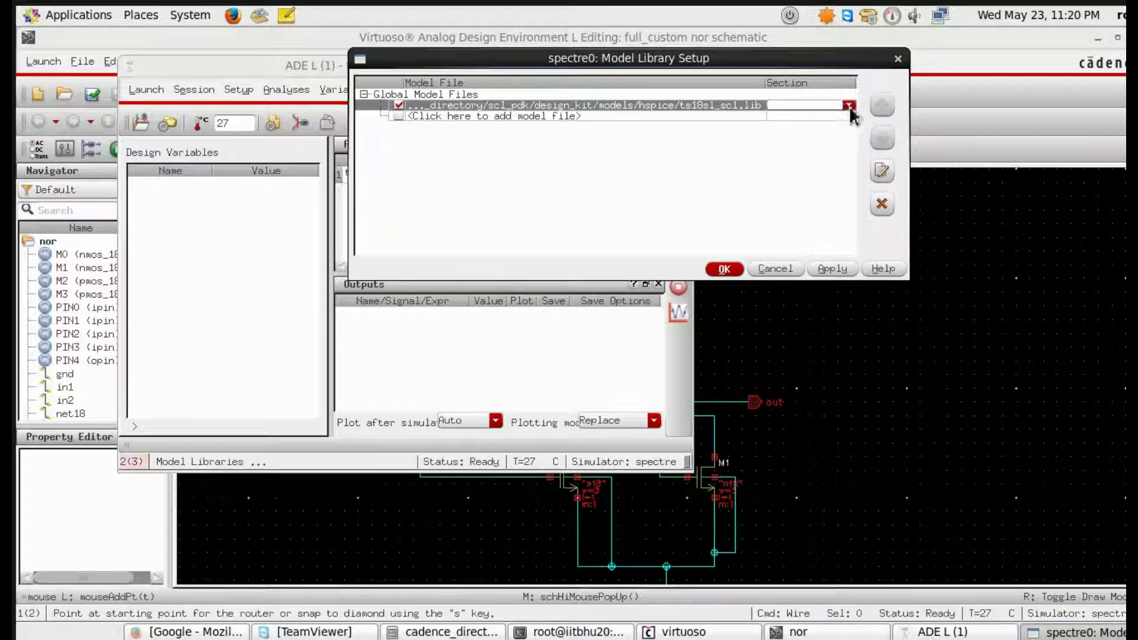
left_click(847, 105)
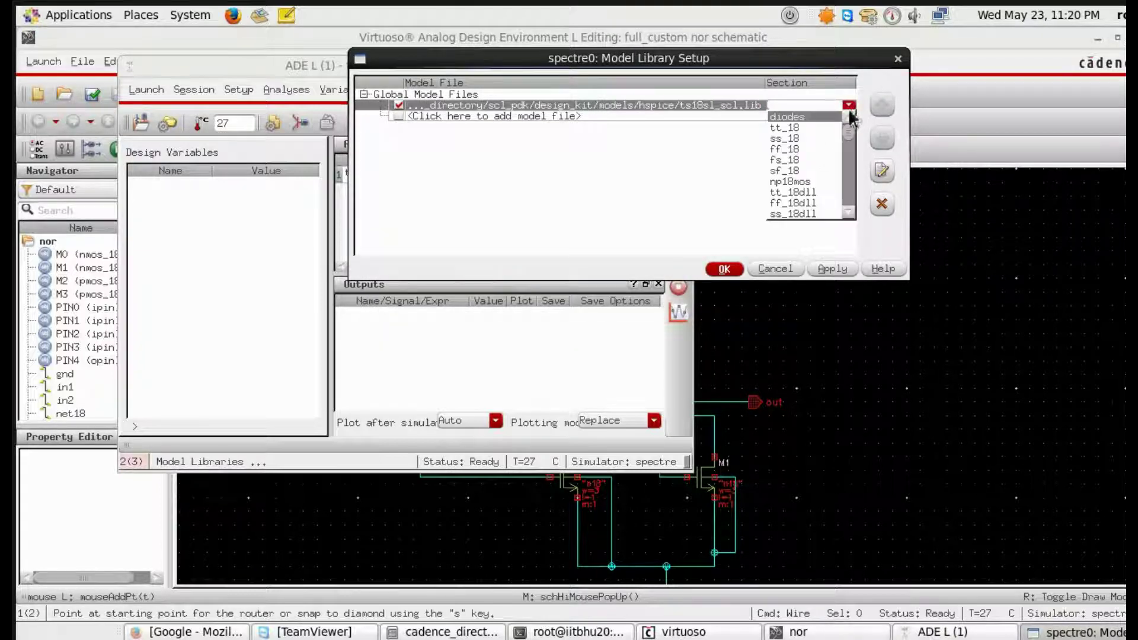
left_click(803, 127)
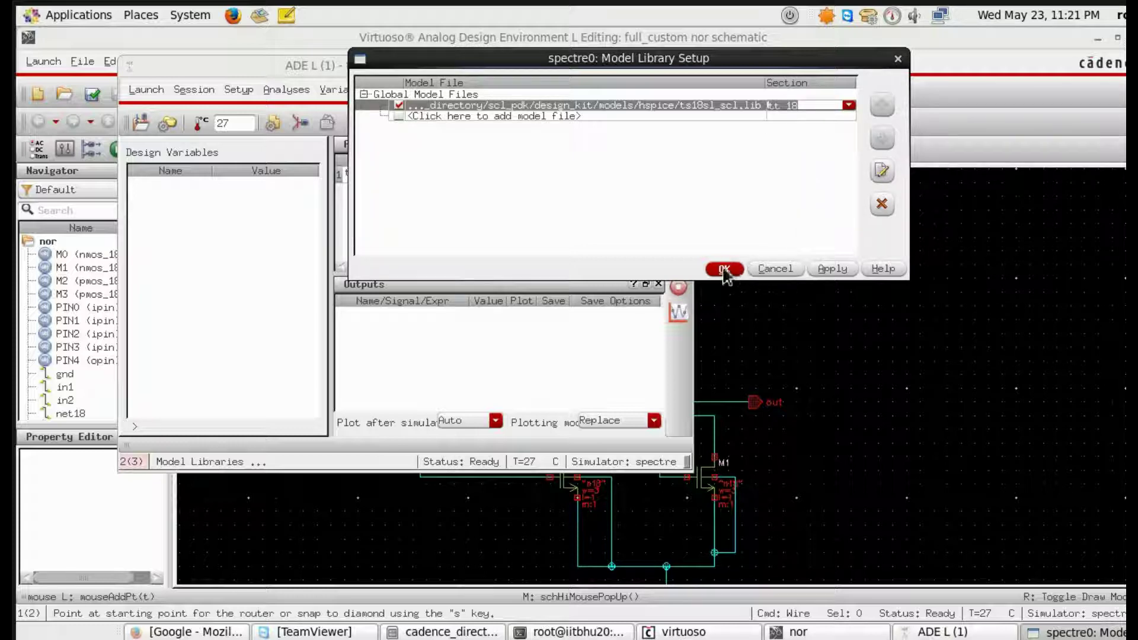
left_click(726, 270)
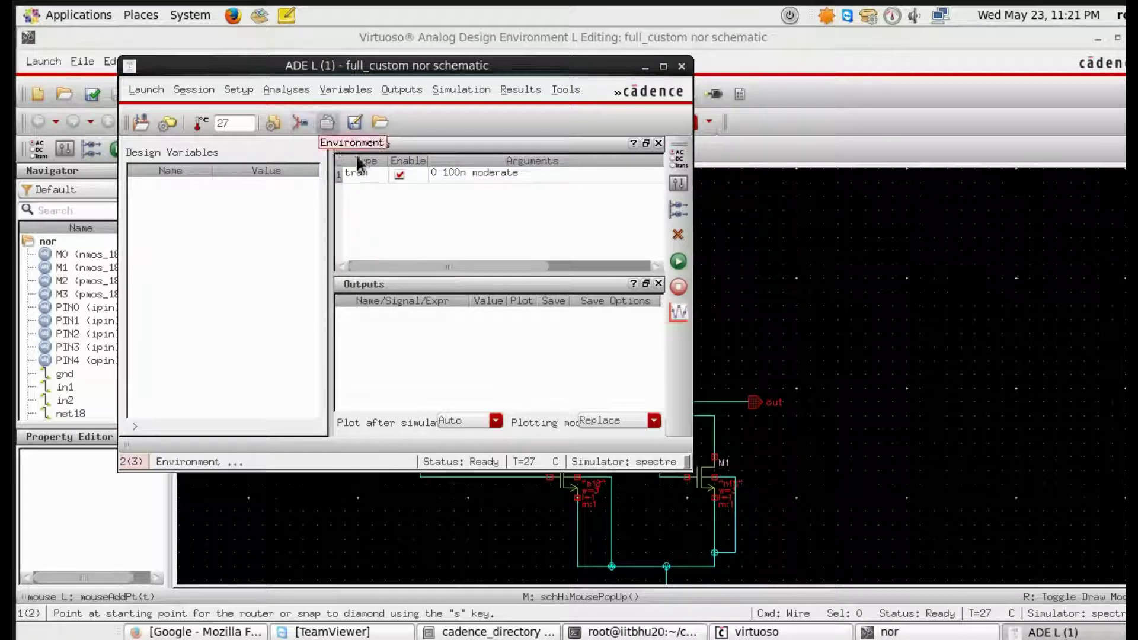
Open the analog stimuli setup and enable a dc voltage stimulus of 0 on the gnd input
left_click(303, 123)
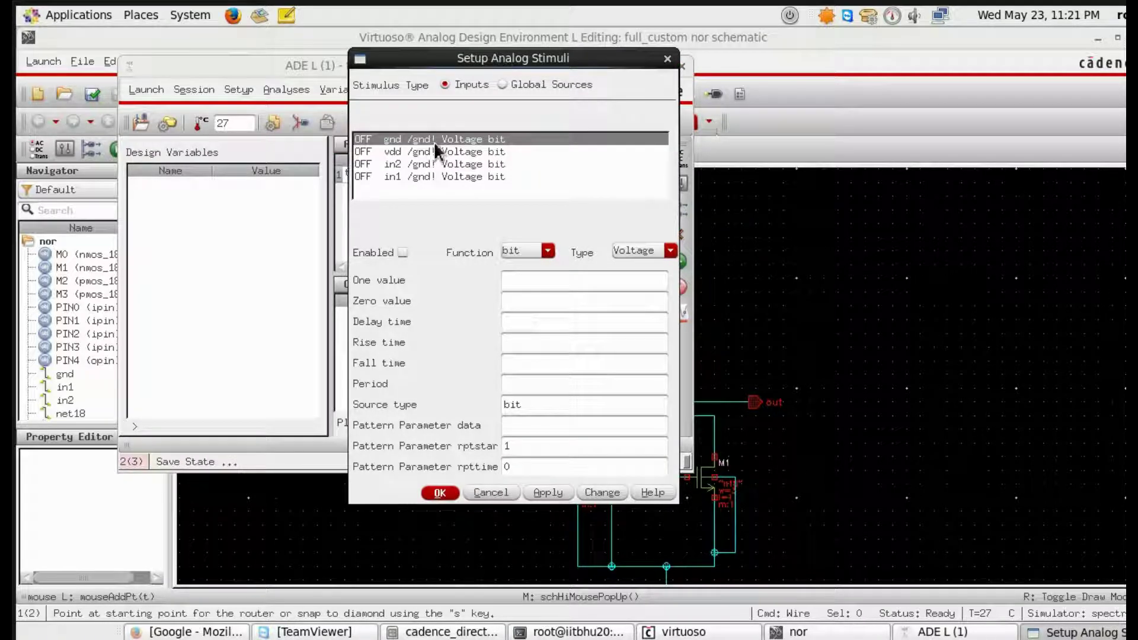
left_click(402, 252)
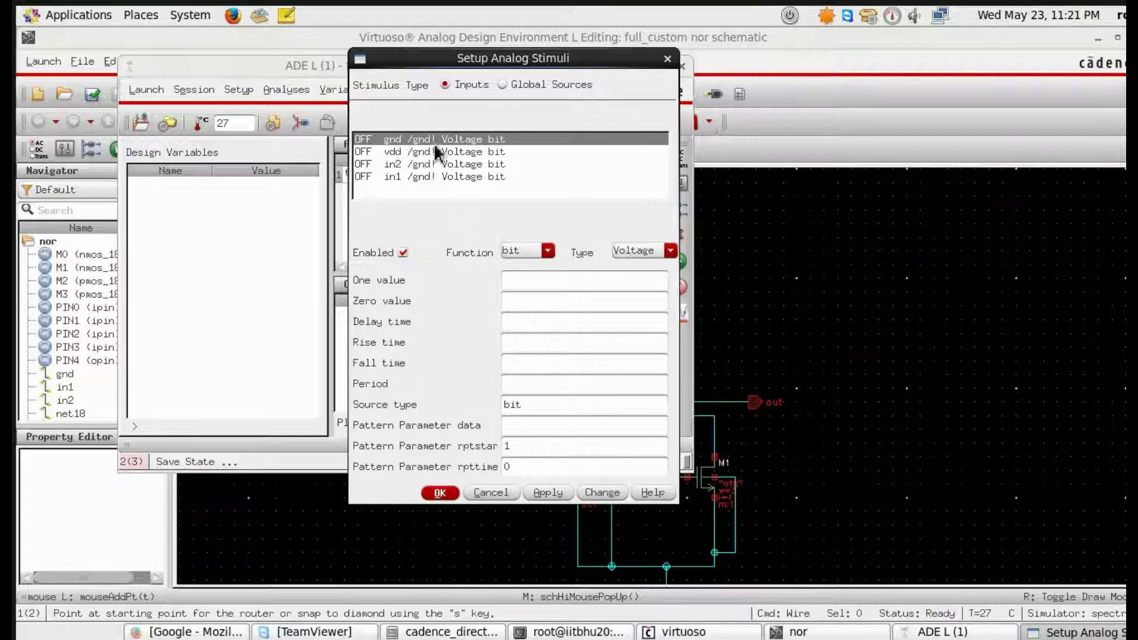
left_click(529, 252)
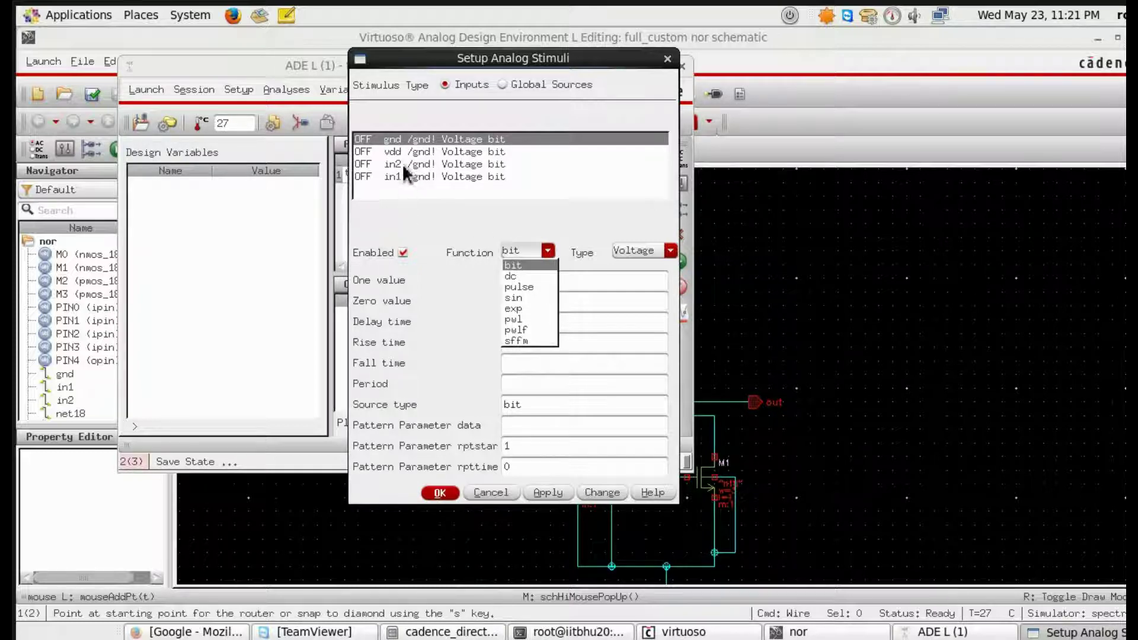
left_click(522, 275)
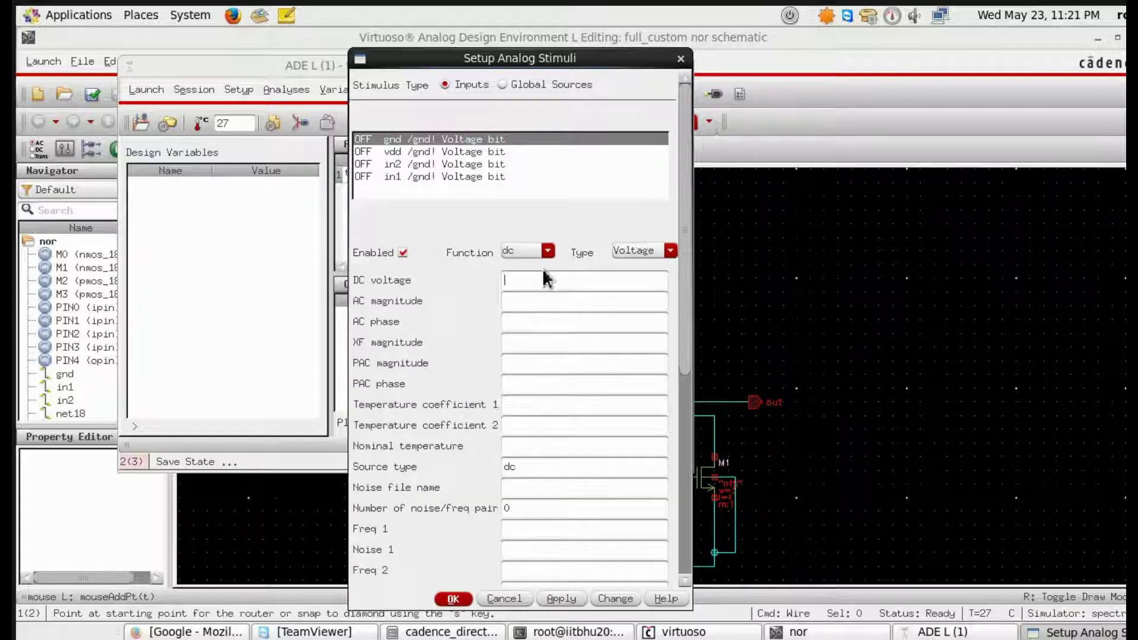
type("0")
left_click(565, 597)
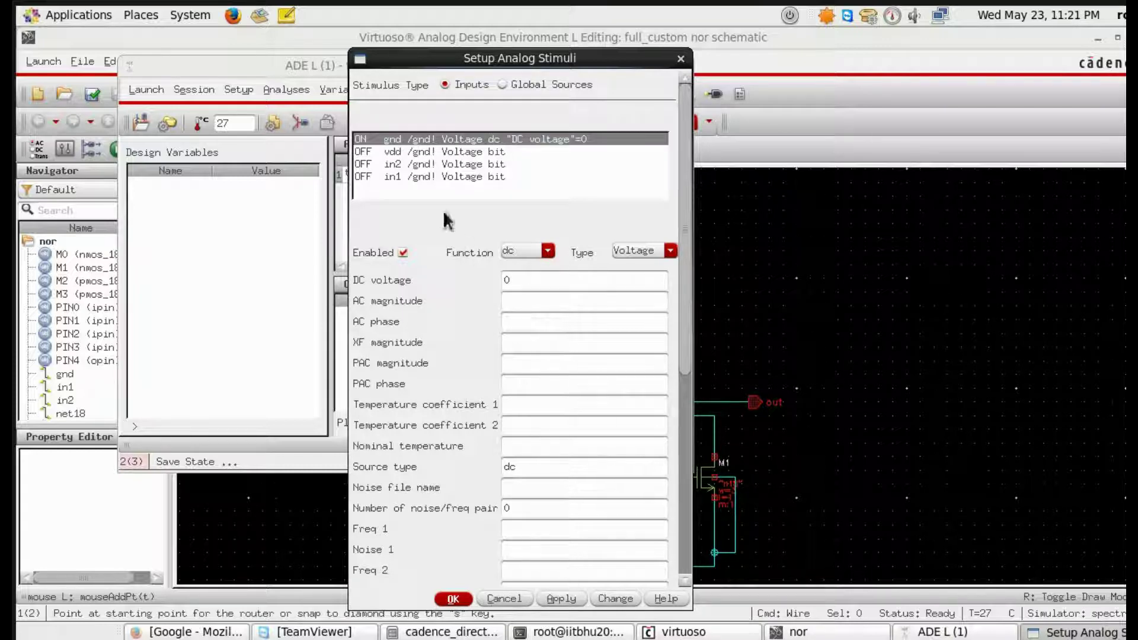
Enable a dc voltage stimulus of 1.8 on the vdd input
left_click(399, 151)
left_click(518, 256)
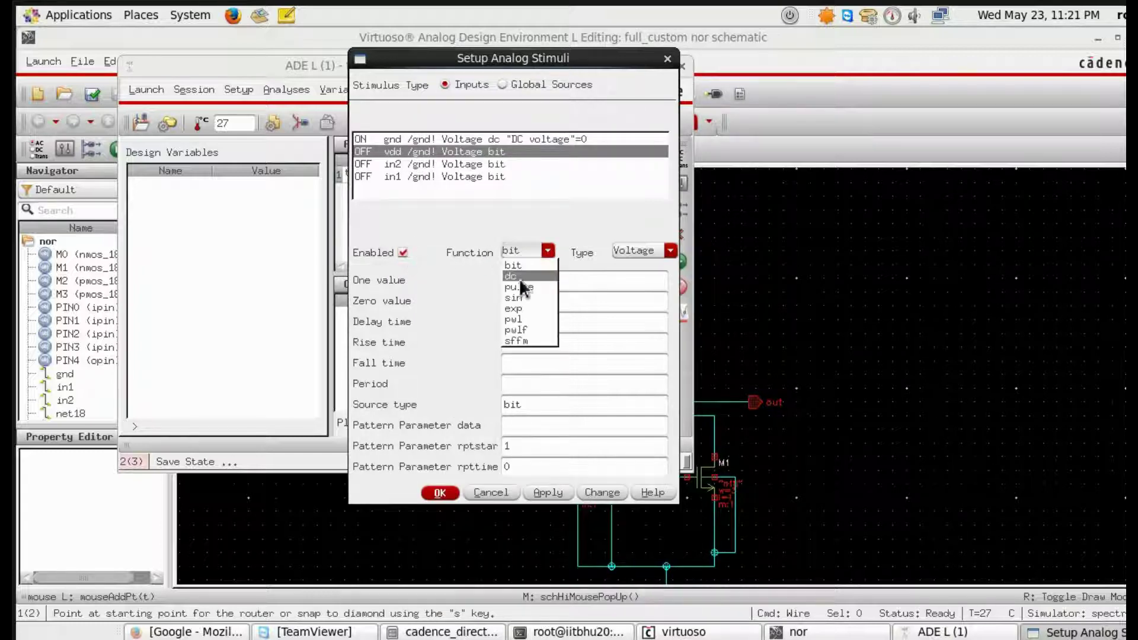
left_click(518, 275)
type("1.8")
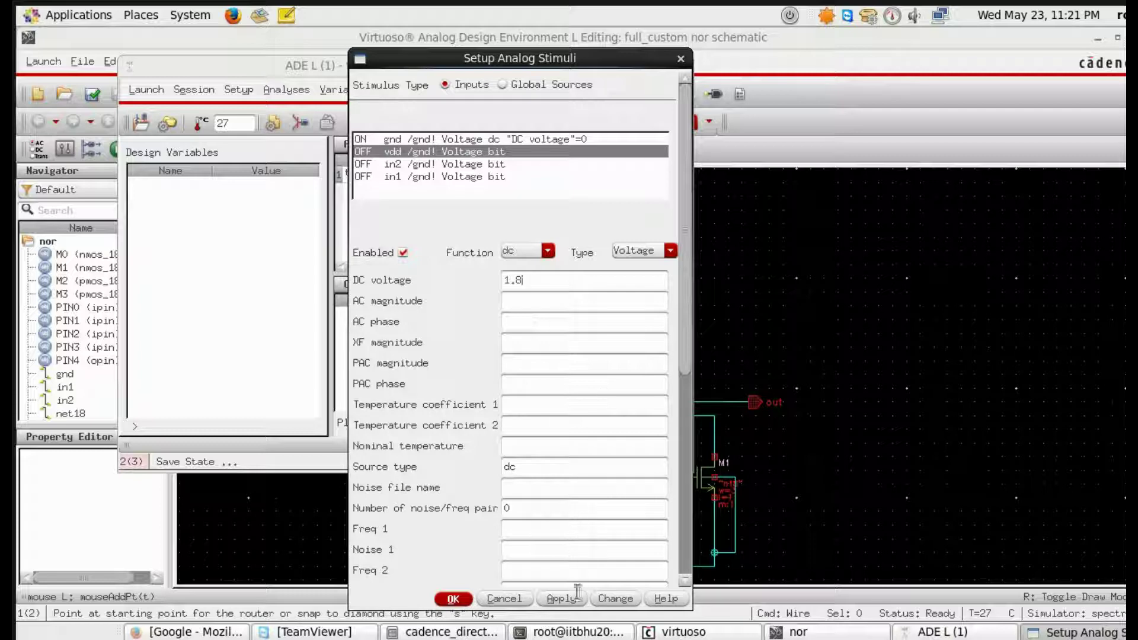
left_click(561, 599)
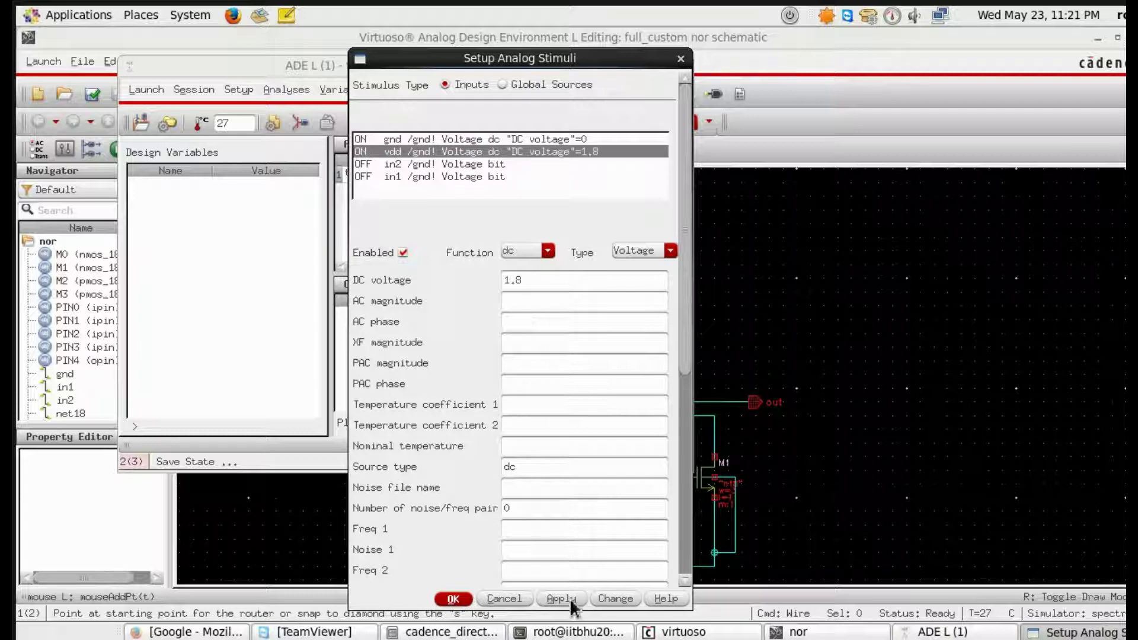
Enable a pulse stimulus on in2 with Voltage 2 of 1.8, period 40n and pulse width 20n
left_click(419, 166)
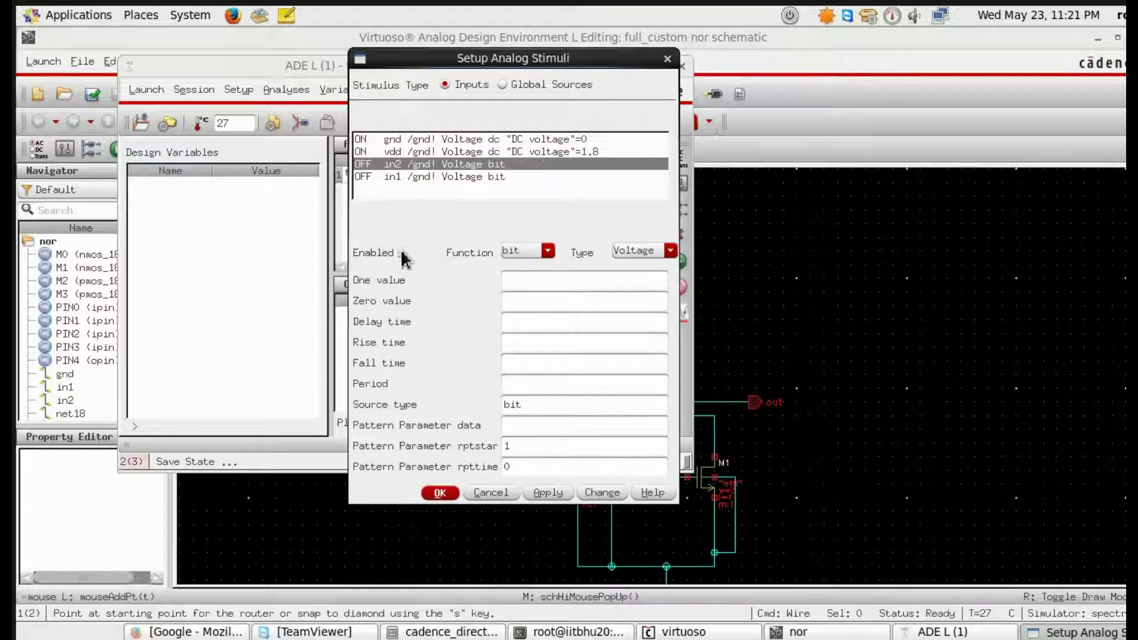
left_click(514, 261)
left_click(525, 285)
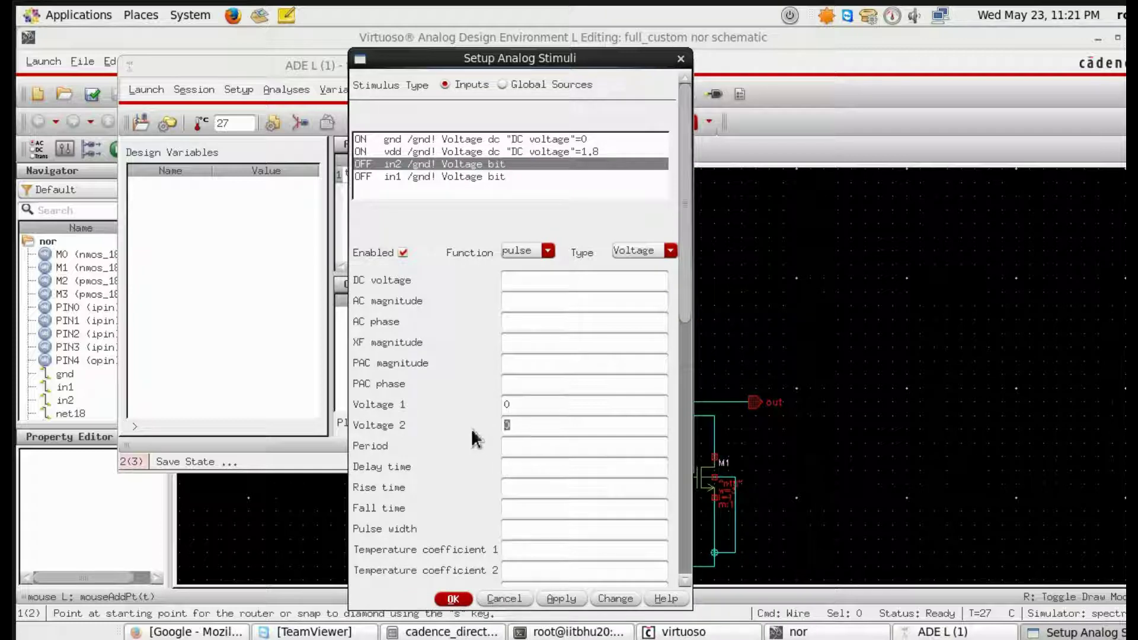
type("1.8")
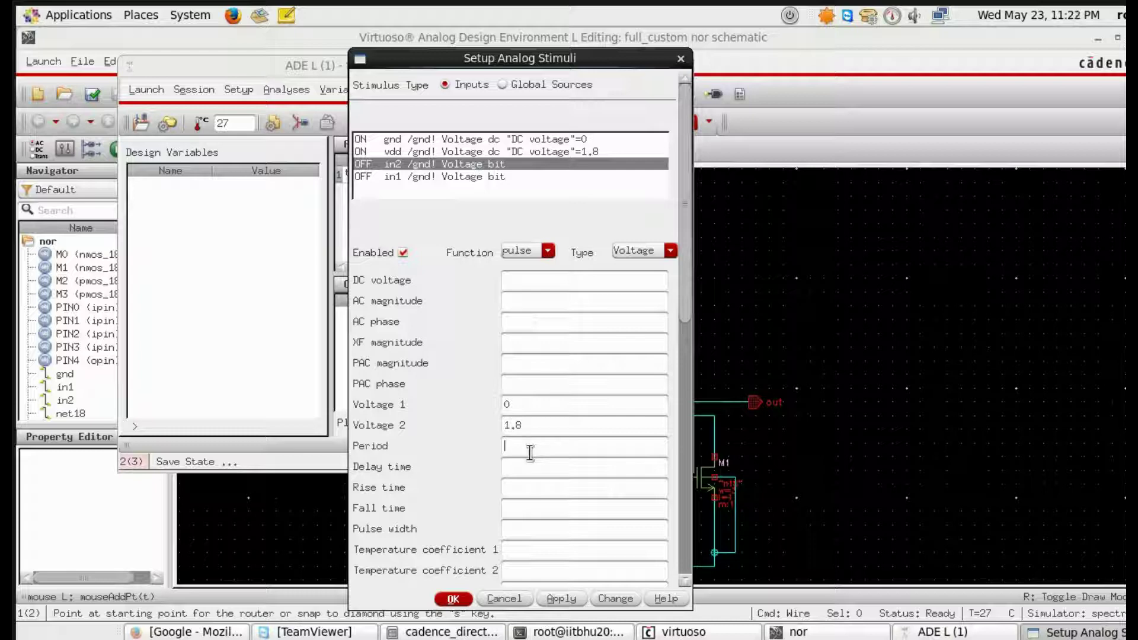
left_click(523, 538)
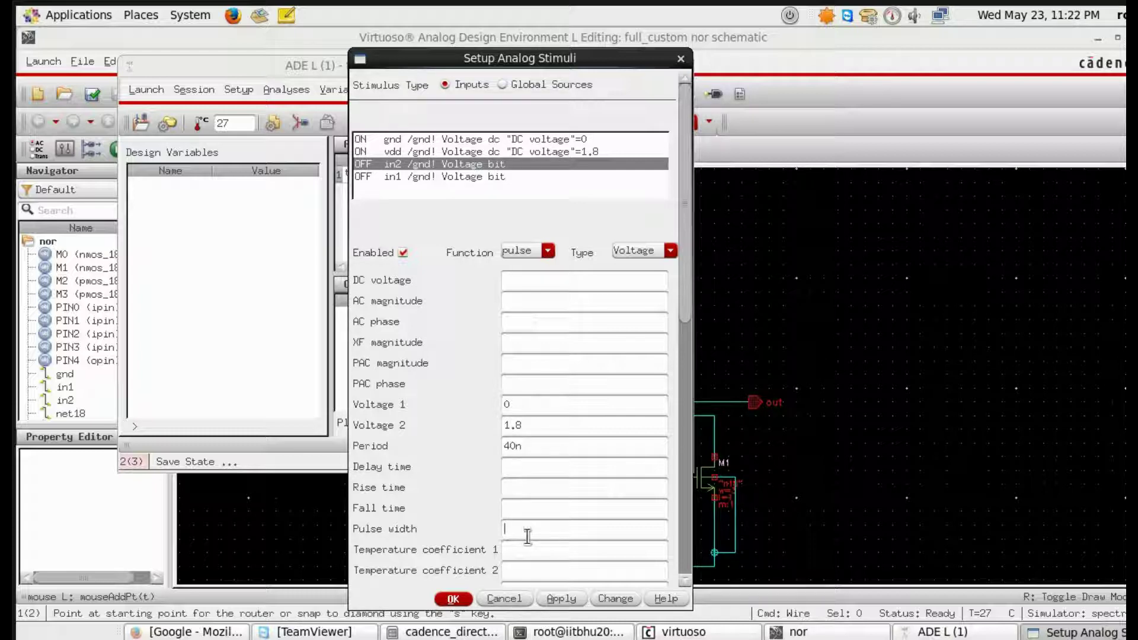
type("20n")
left_click(562, 599)
Enable a pulse function for the in1 stimulus and set its Voltage 2 to 1.8
left_click(414, 177)
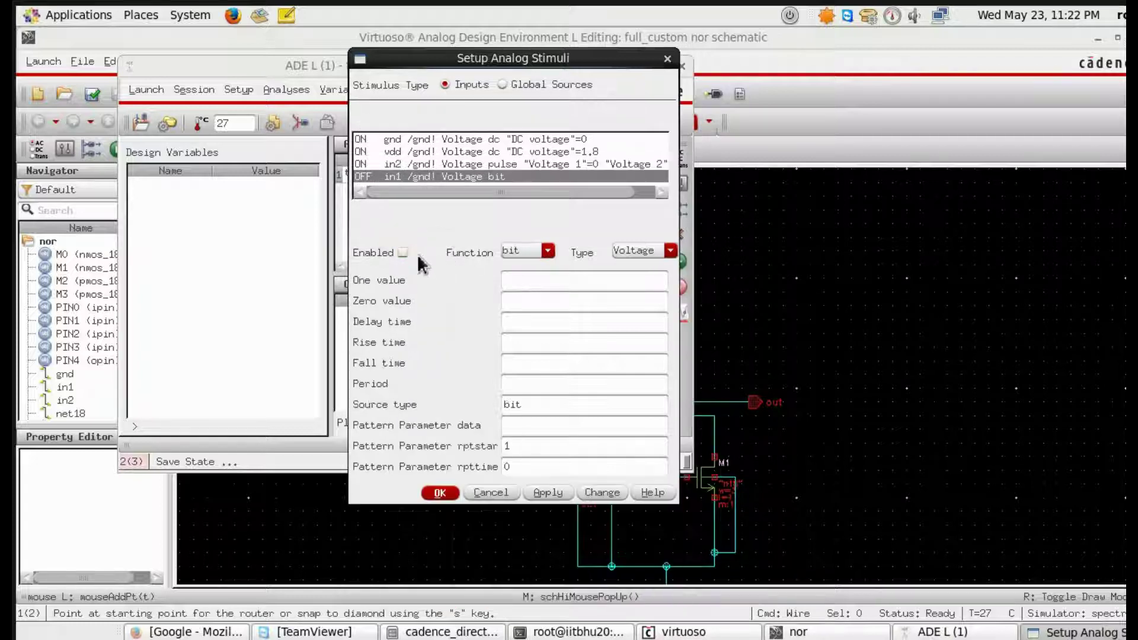
left_click(405, 253)
left_click(547, 250)
left_click(518, 284)
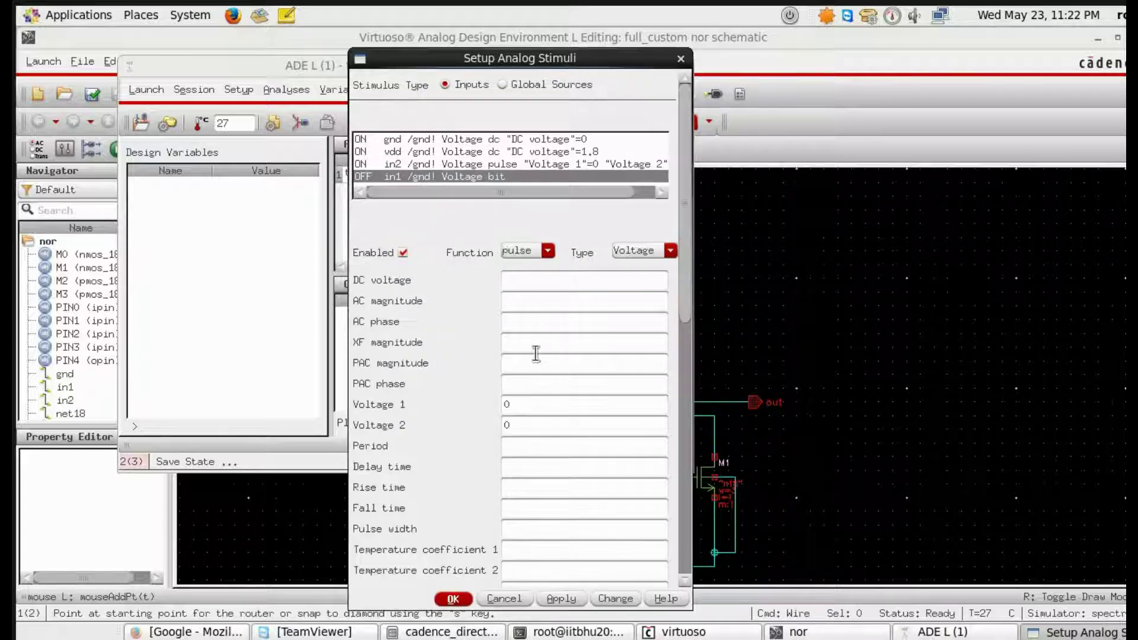
double_click(521, 424)
key("BackSpace")
type("1.8")
Give the in1 pulse a period of 80n and a pulse width of 40n, and accept the stimuli setup
left_click(529, 448)
type("80n")
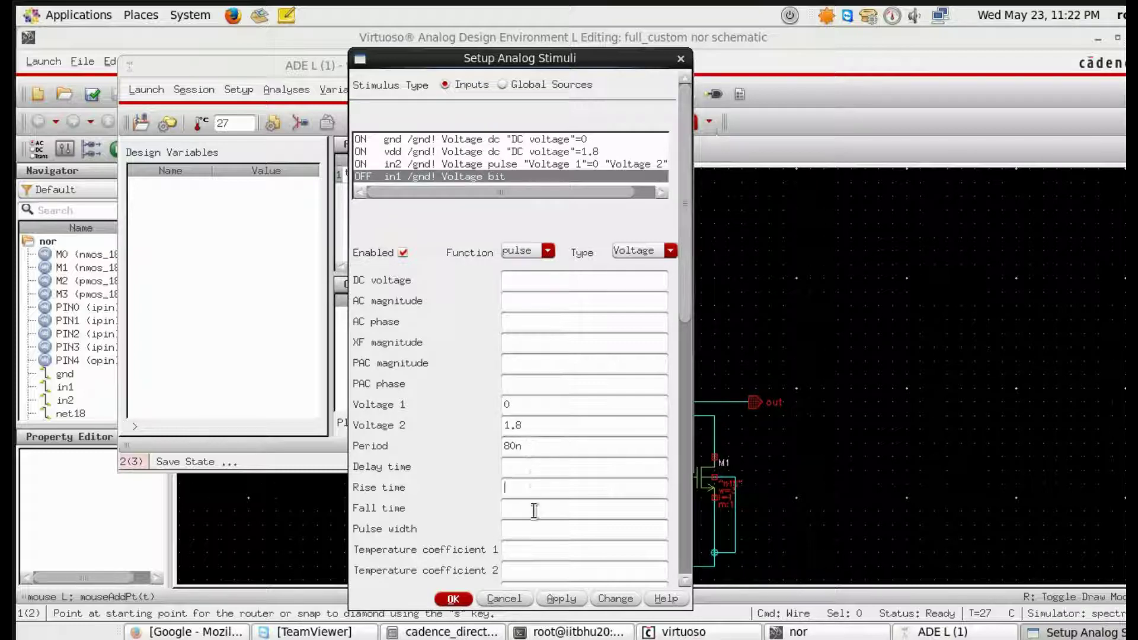
left_click(525, 528)
type("20")
key("BackSpace")
key("BackSpace")
type("4")
left_click(561, 598)
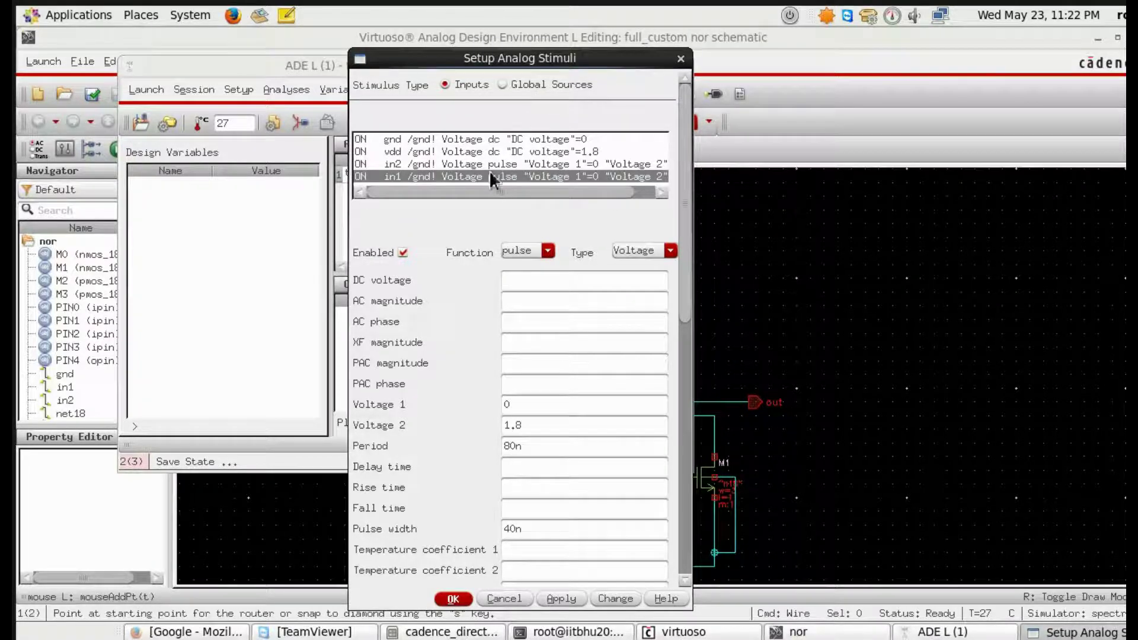
left_click_drag(486, 191, 588, 190)
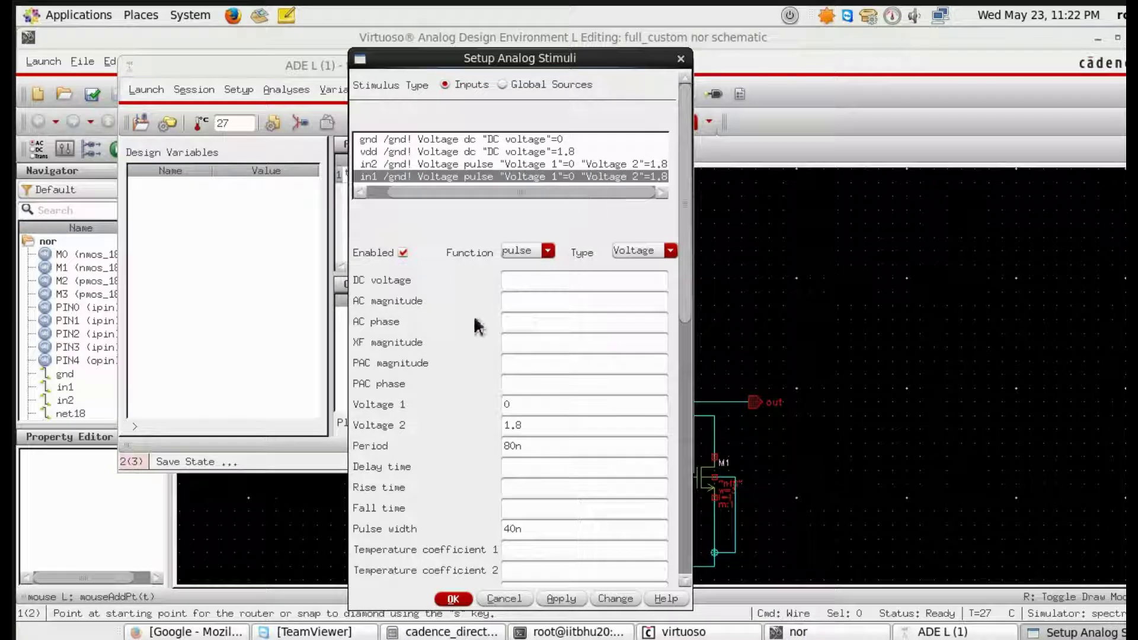
left_click(453, 599)
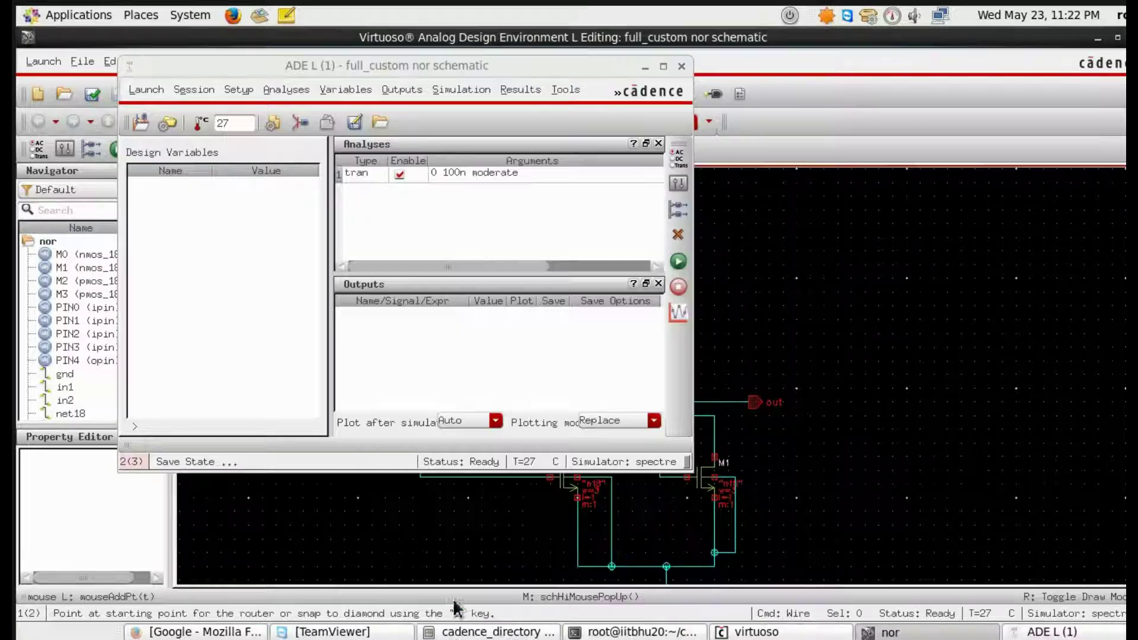
Select the in1, in2 and out nets on the schematic as outputs to be plotted
left_click(403, 91)
mouse_move(437, 213)
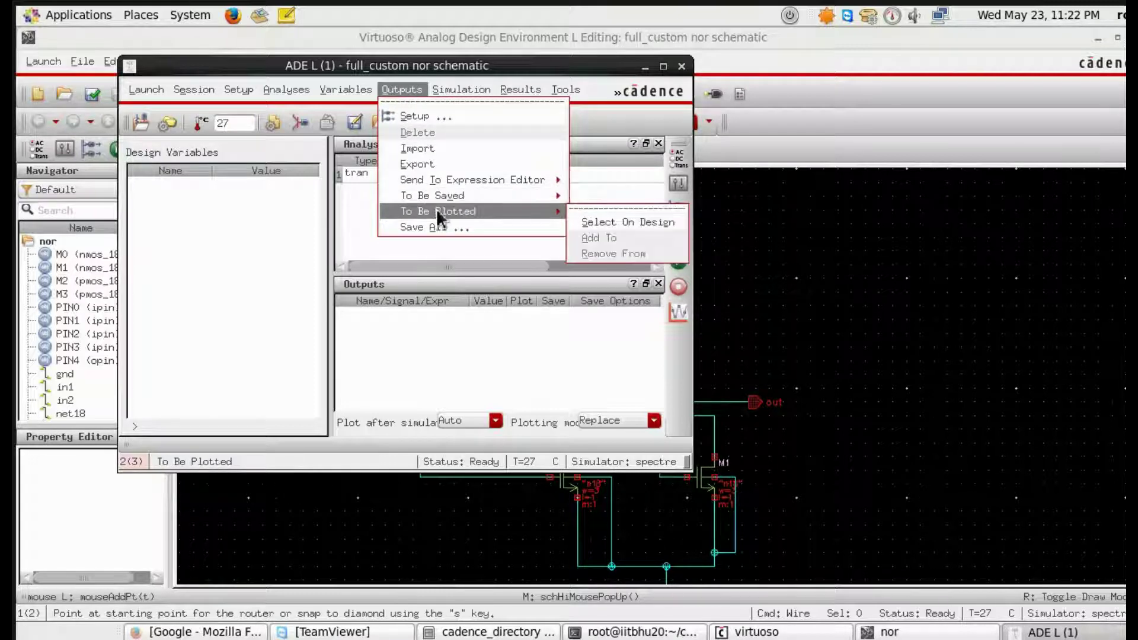
left_click(637, 222)
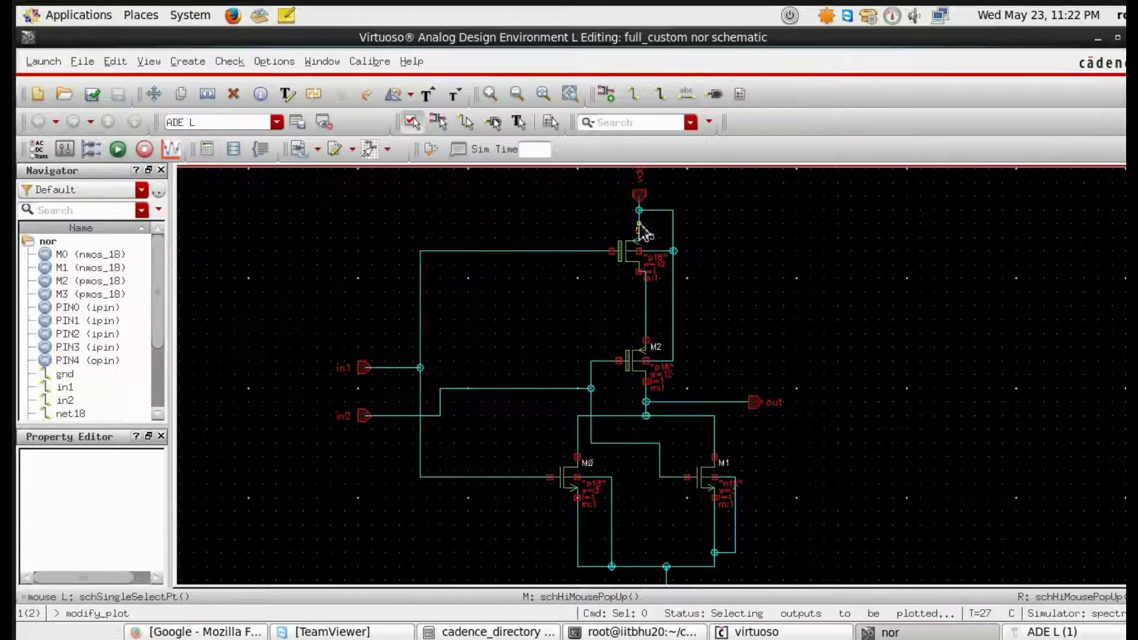
left_click(370, 371)
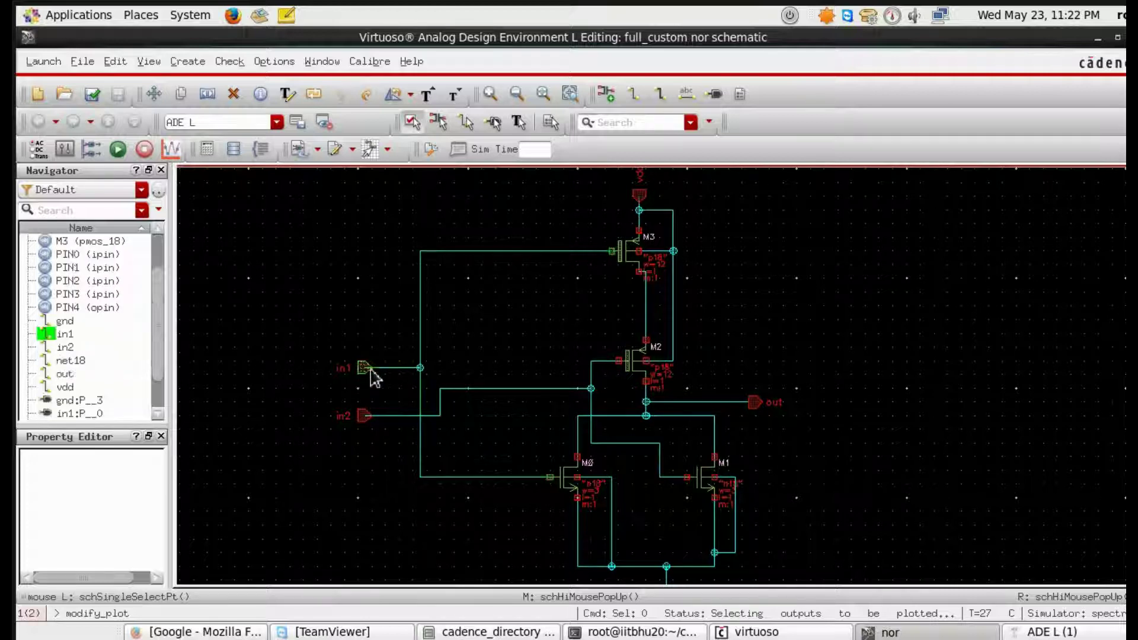
left_click(362, 417)
left_click(759, 403)
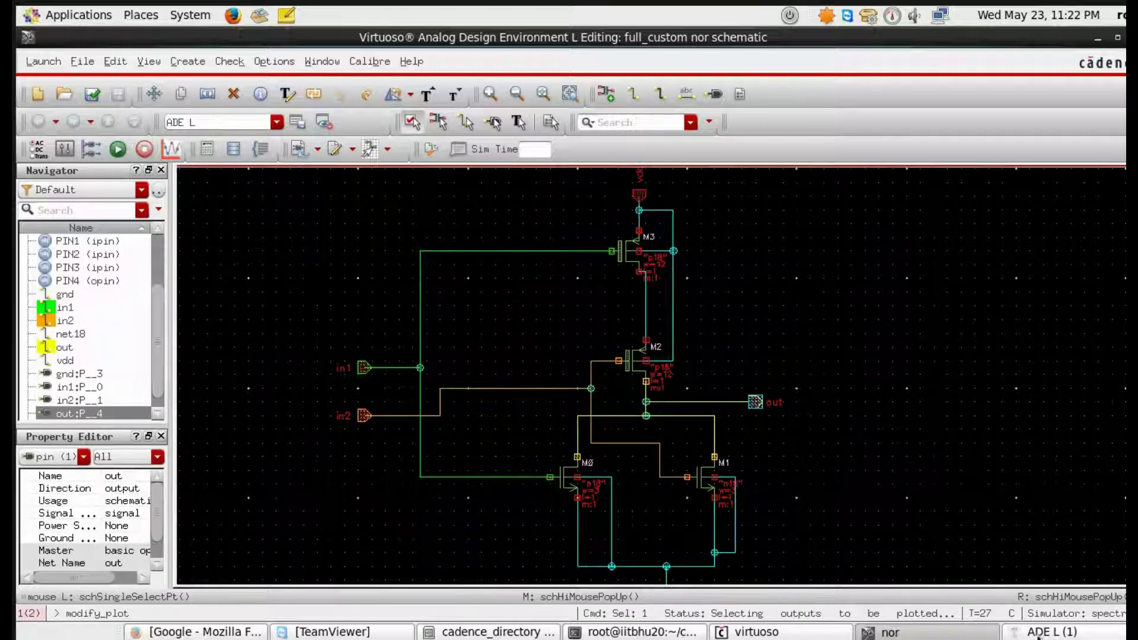
Return to ADE L, run the transient simulation and maximize the resulting waveform window
left_click(1054, 633)
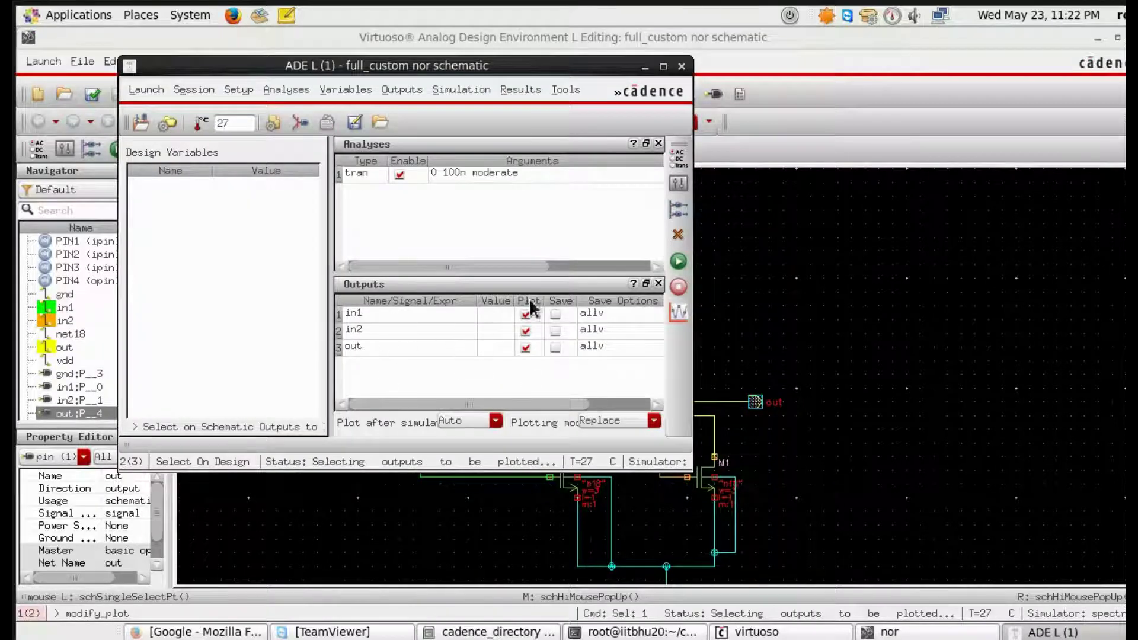
left_click(679, 261)
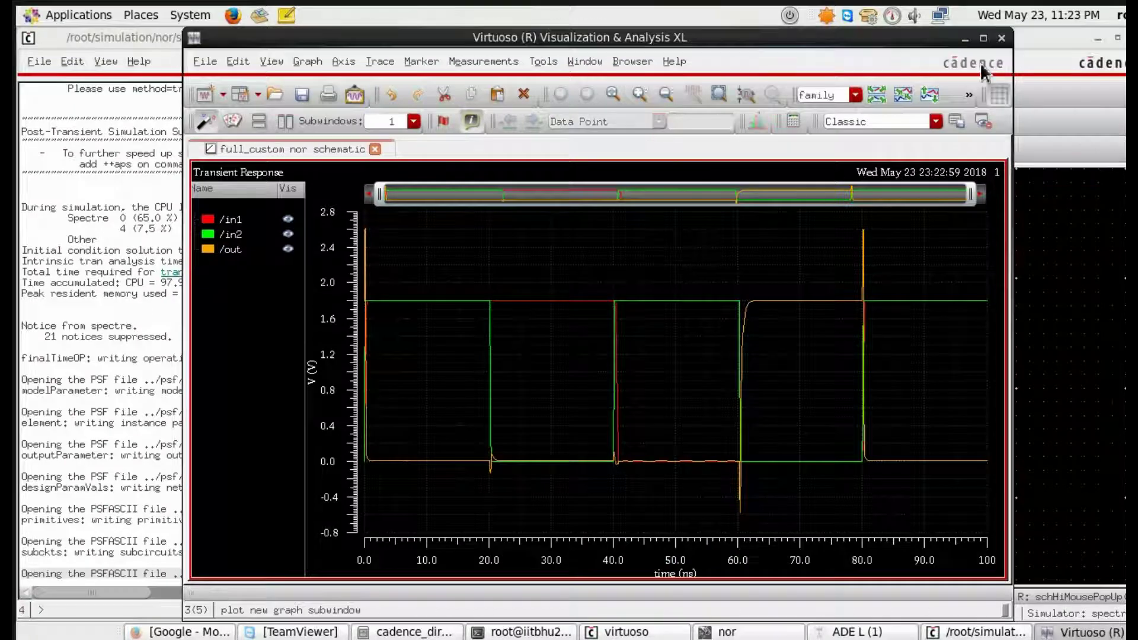
left_click(983, 38)
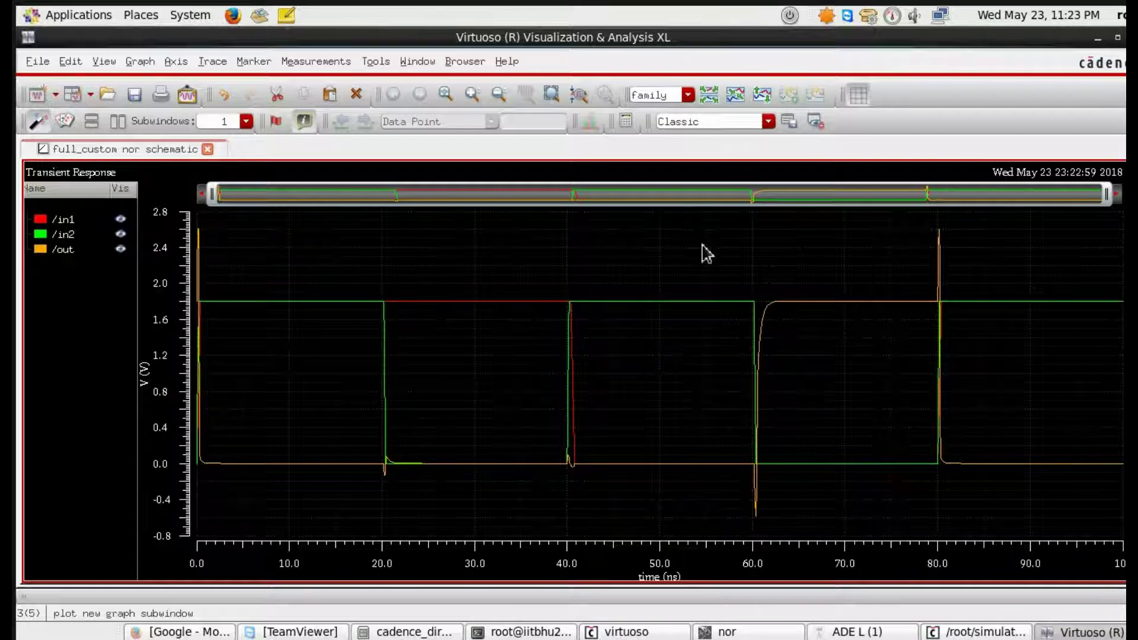
Split the in1, in2 and out traces into separate strips and compare the output with the two inputs over time
left_click(709, 96)
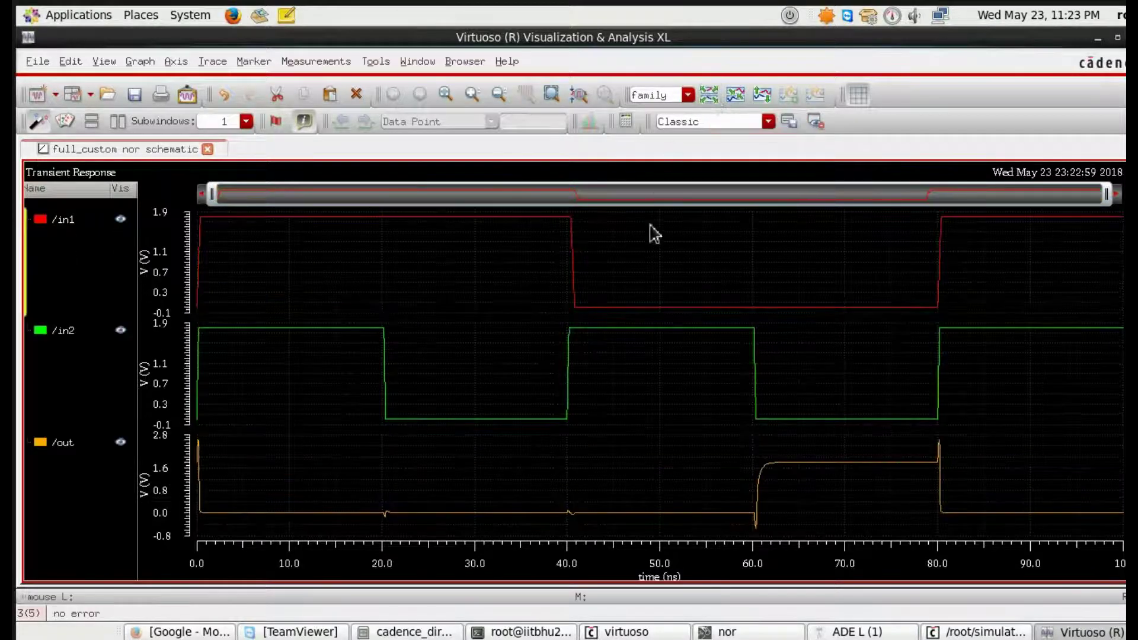
mouse_move(382, 523)
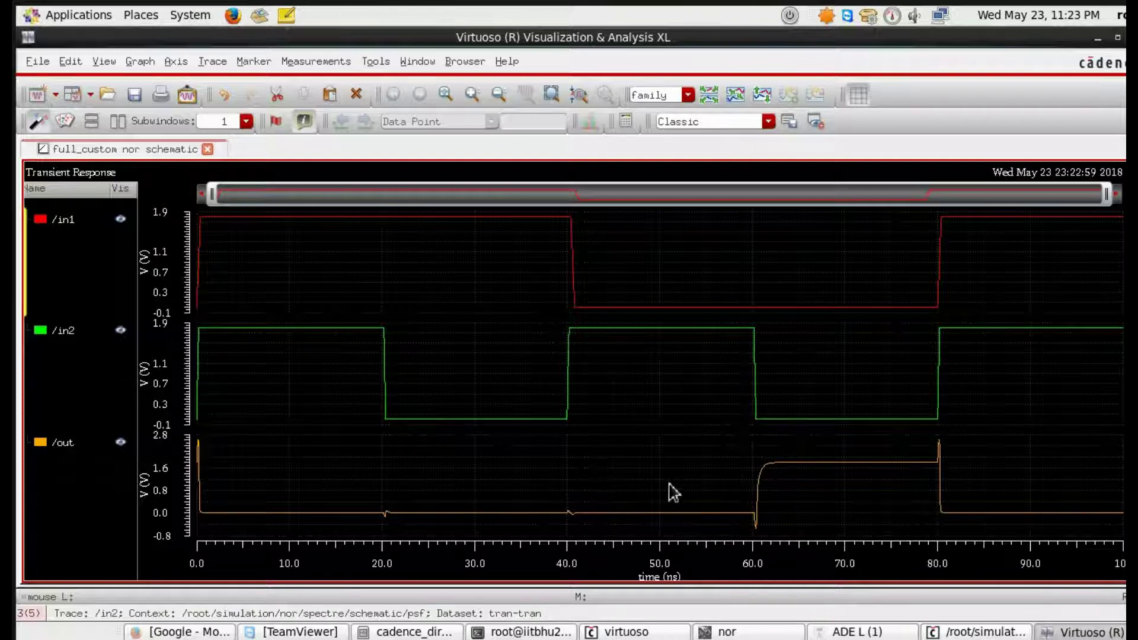
mouse_move(750, 461)
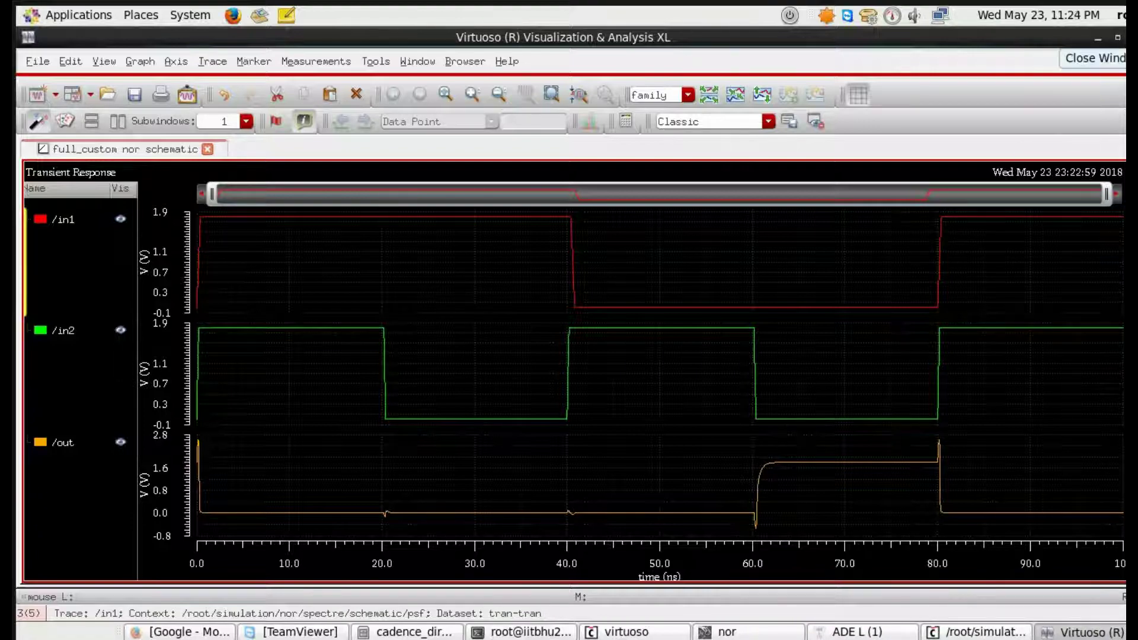
Close the waveform window, bring the ADE L window forward and dismiss the query about saving its state
left_click(1133, 37)
left_click(681, 66)
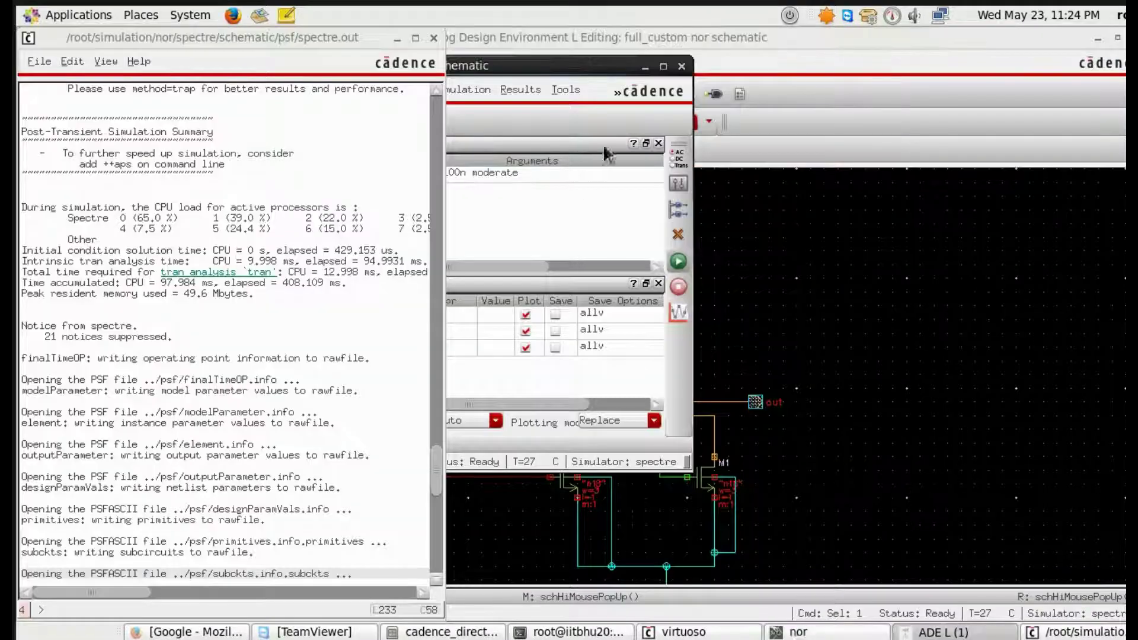
left_click(586, 68)
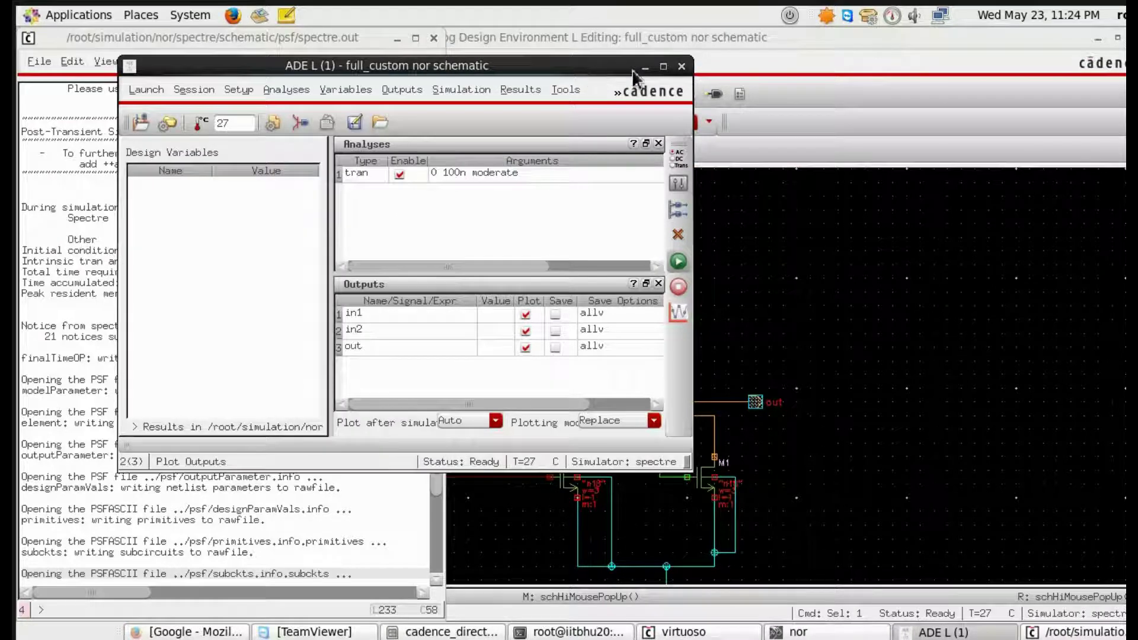
left_click(682, 68)
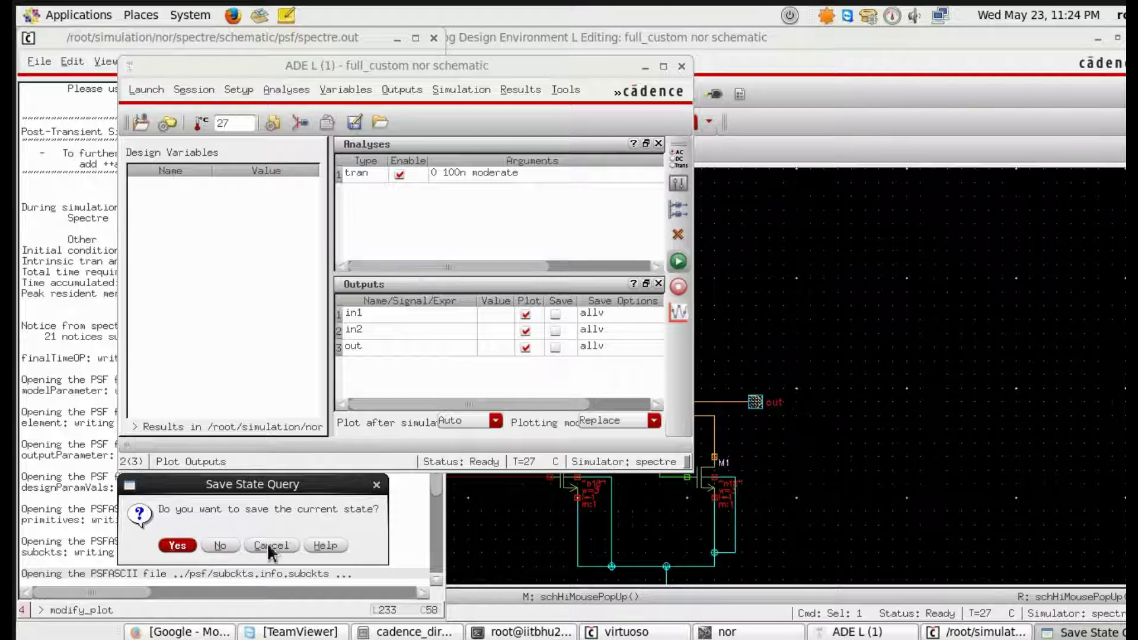
left_click(377, 489)
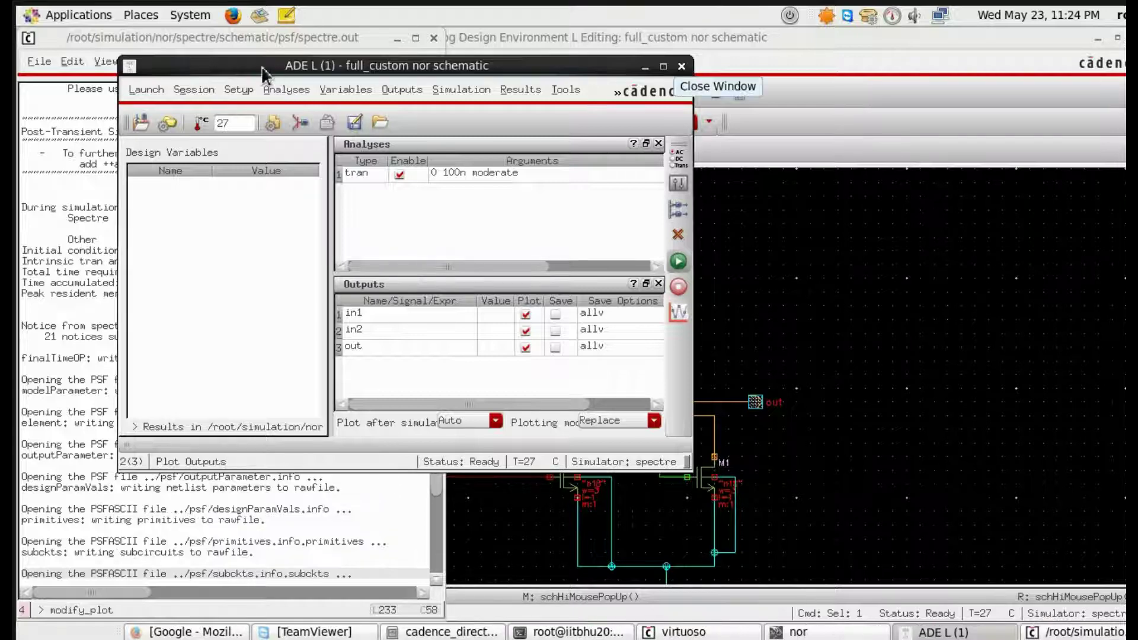
Save the simulation state as a cellview of the nor cell named inputs, and close the ADE L session
left_click(204, 95)
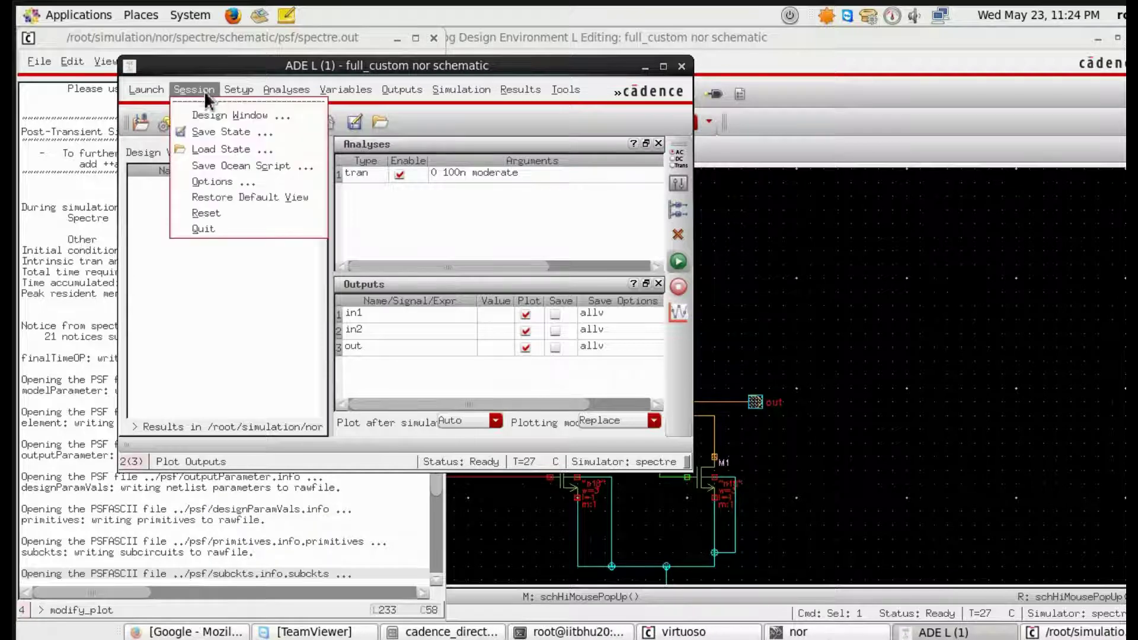
left_click(224, 137)
left_click(649, 68)
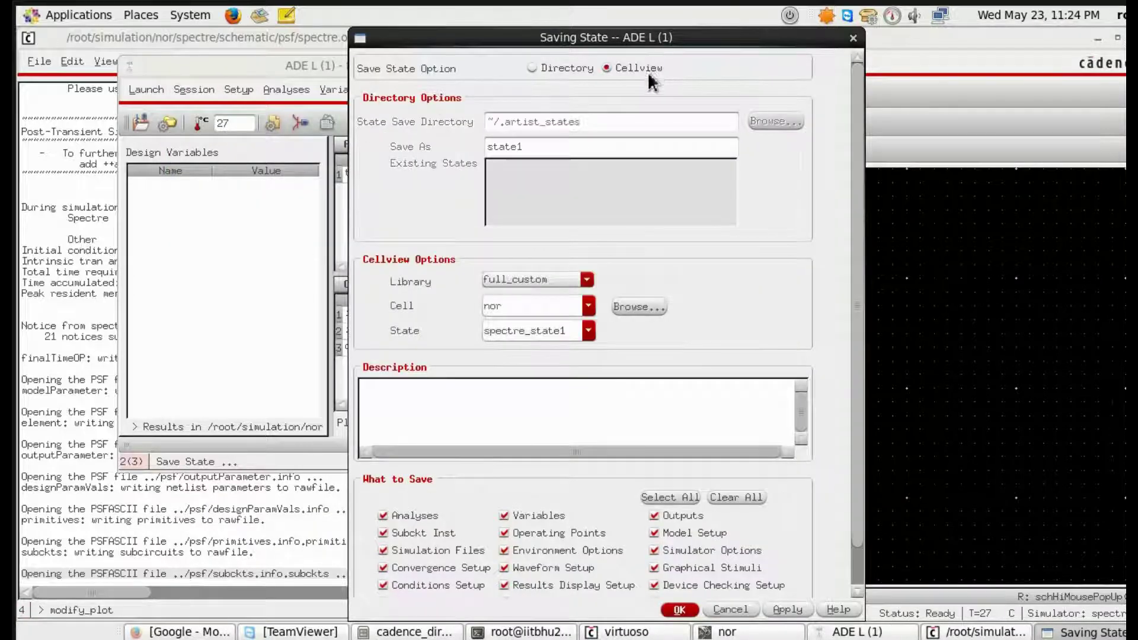
left_click_drag(566, 331, 463, 347)
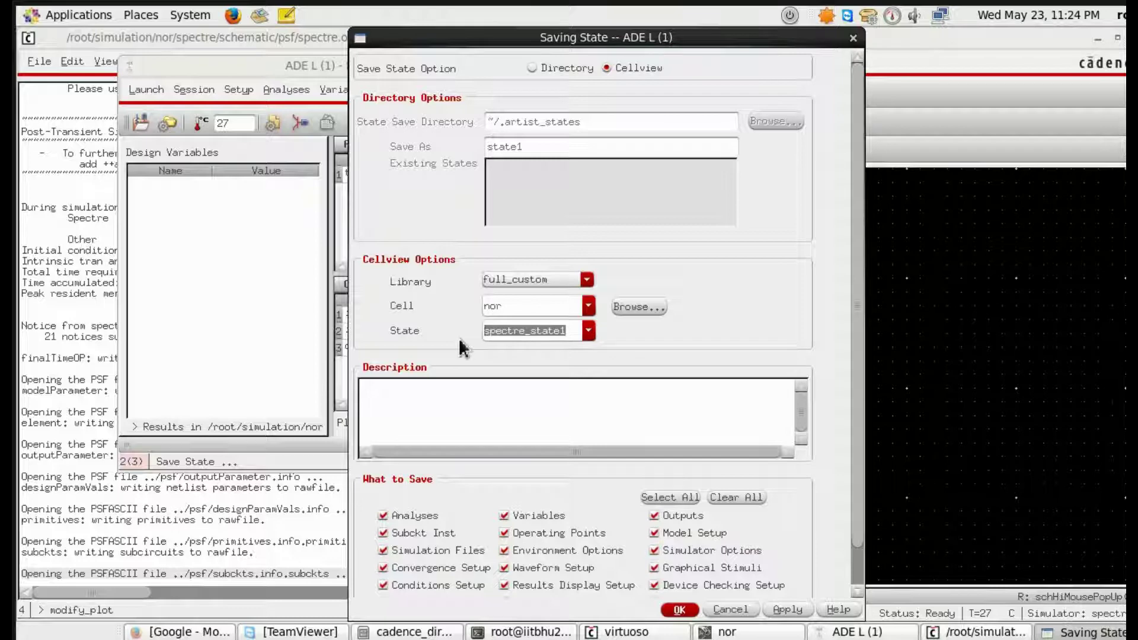
type("inputs")
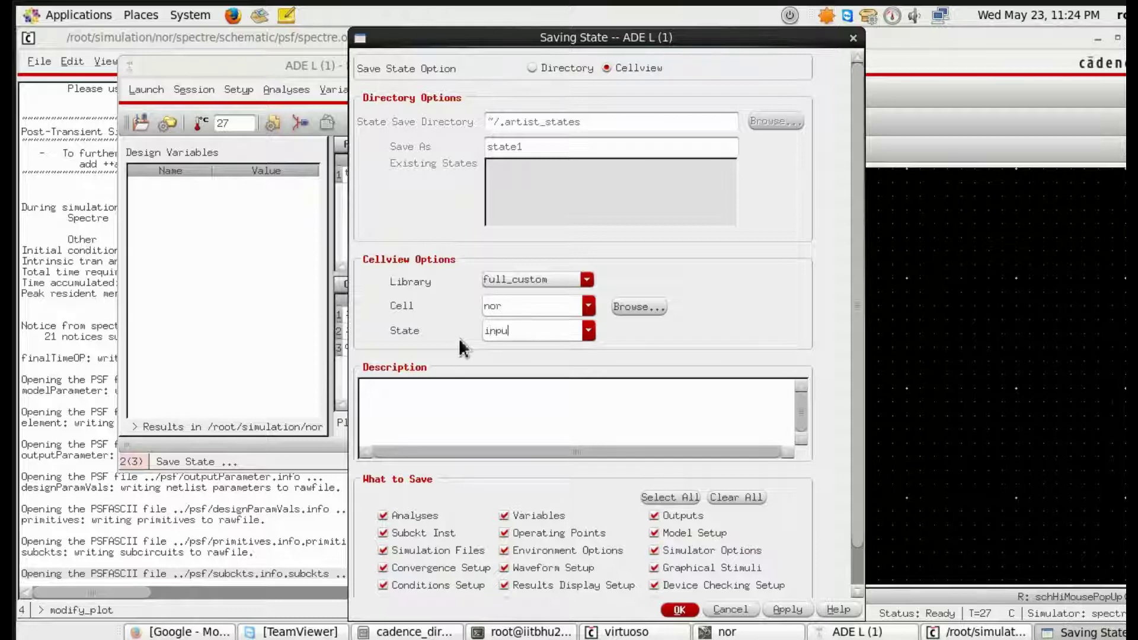
left_click(681, 615)
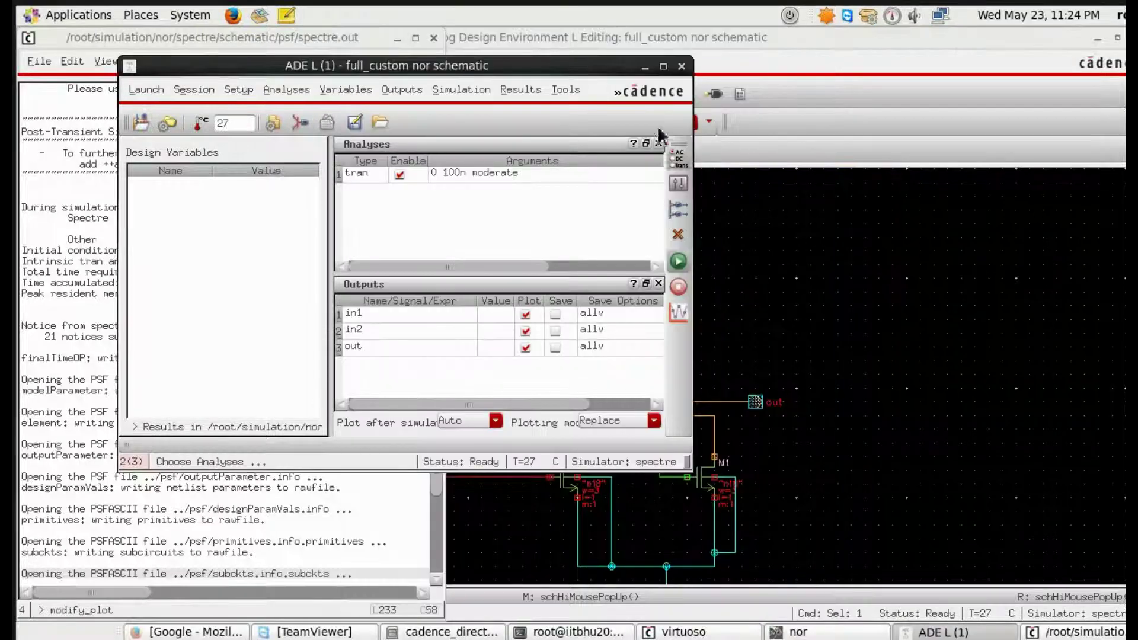
left_click(682, 66)
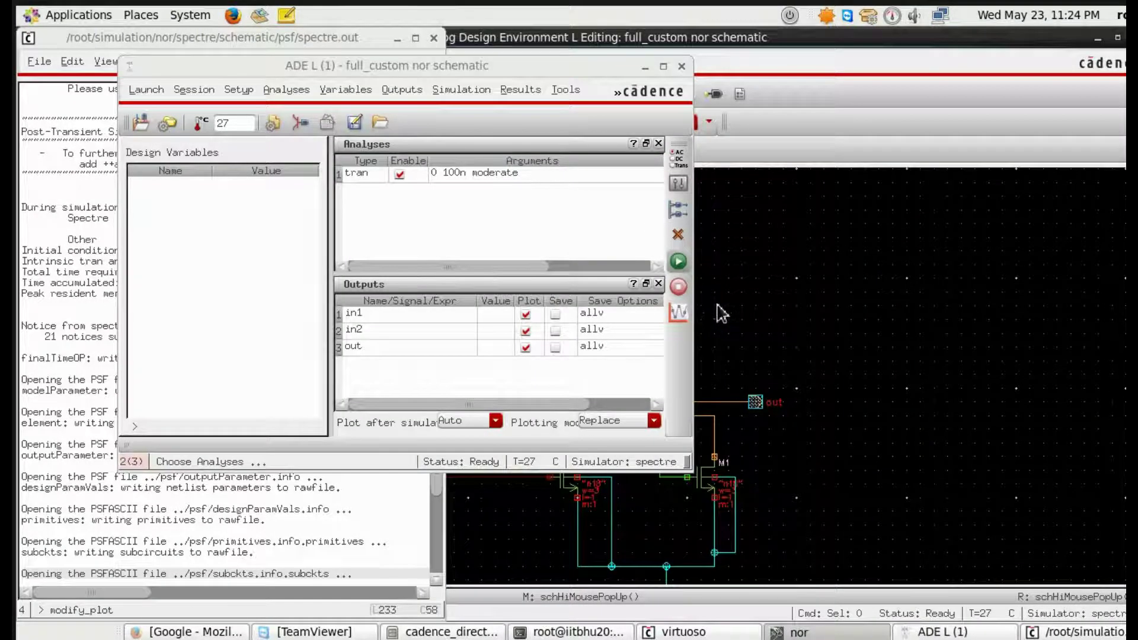
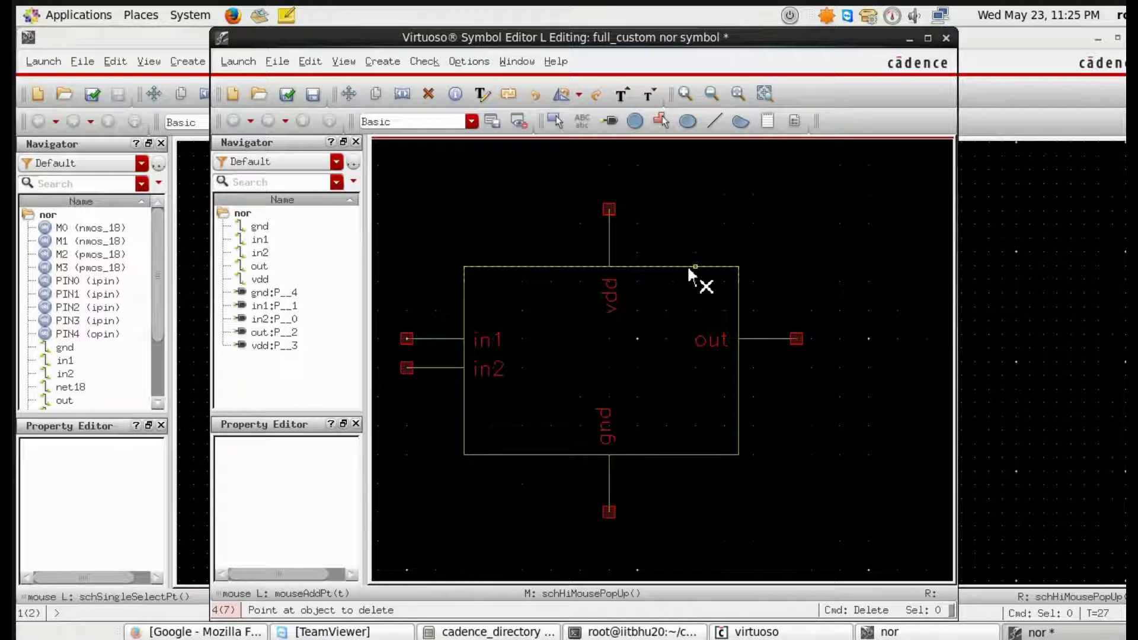
Delete the nor symbol's rectangular body outline and move the in1 label above and the in2 label below their pin lines
left_click(699, 275)
key("Escape")
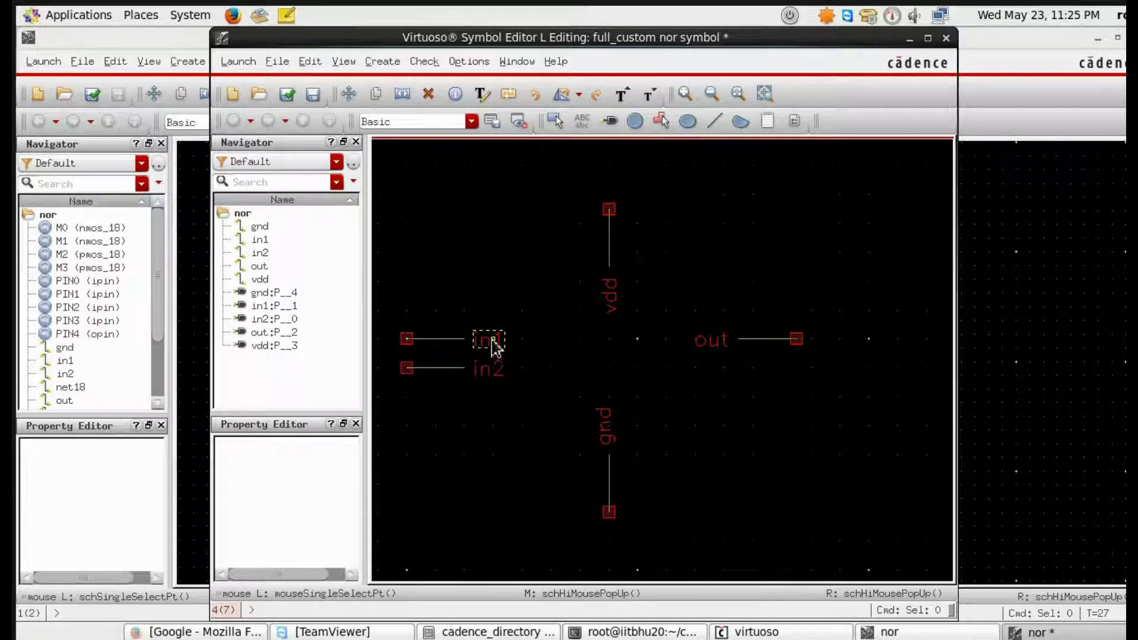
left_click_drag(496, 346, 458, 320)
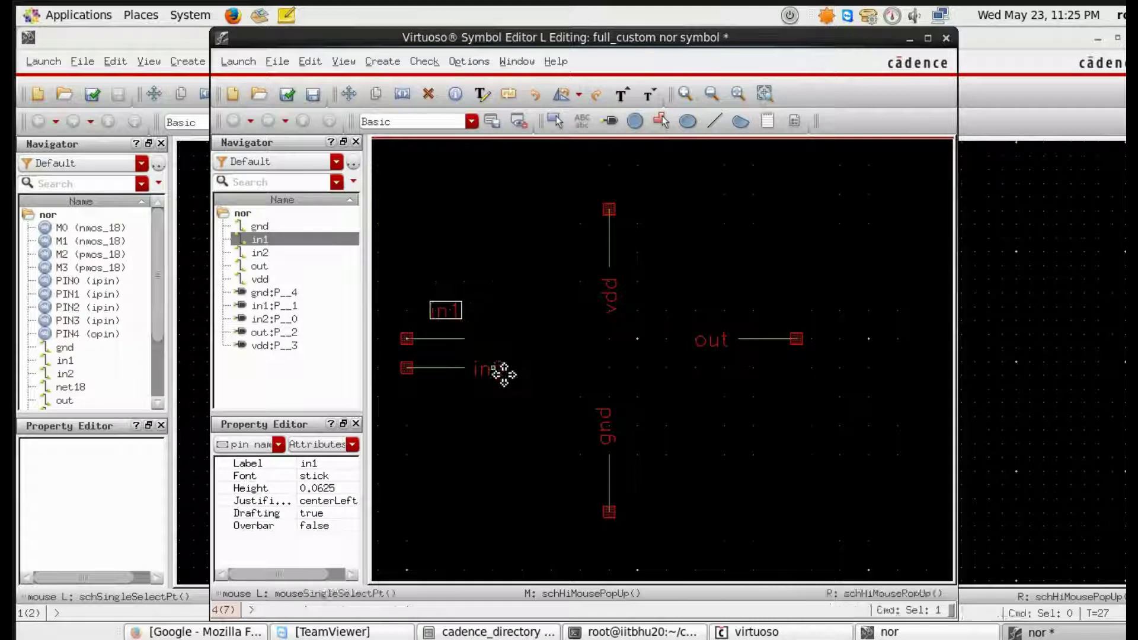
left_click_drag(501, 374, 443, 382)
left_click_drag(449, 320, 434, 329)
left_click_drag(459, 389, 445, 387)
left_click(537, 353)
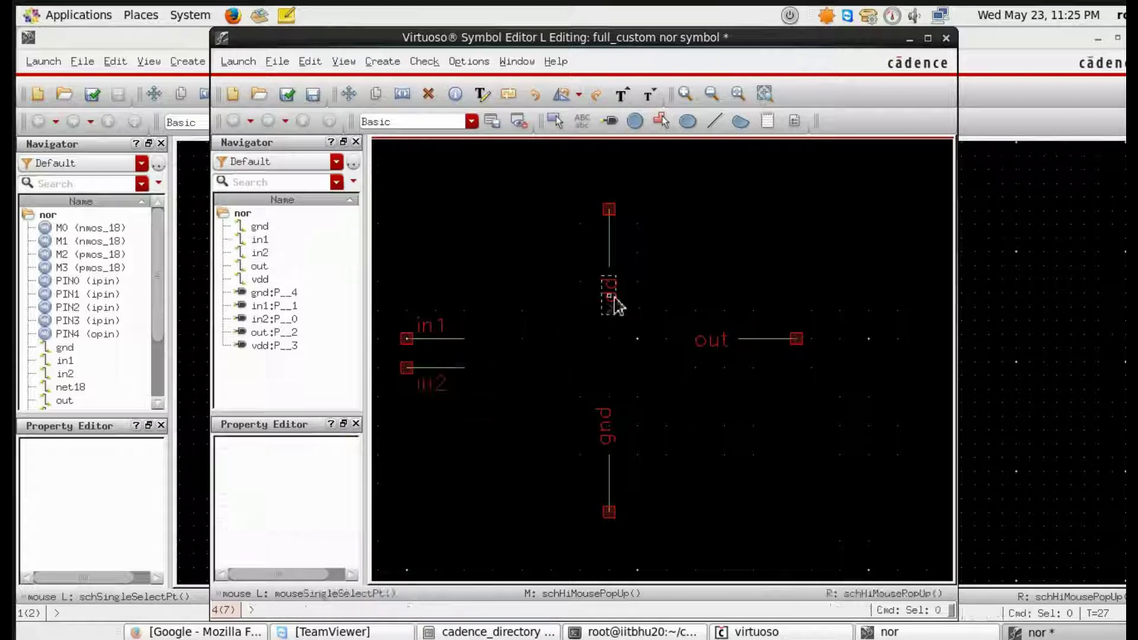
Move the vdd and gnd labels beside their vertical pin lines and the out label above its pin line
left_click_drag(613, 302, 624, 240)
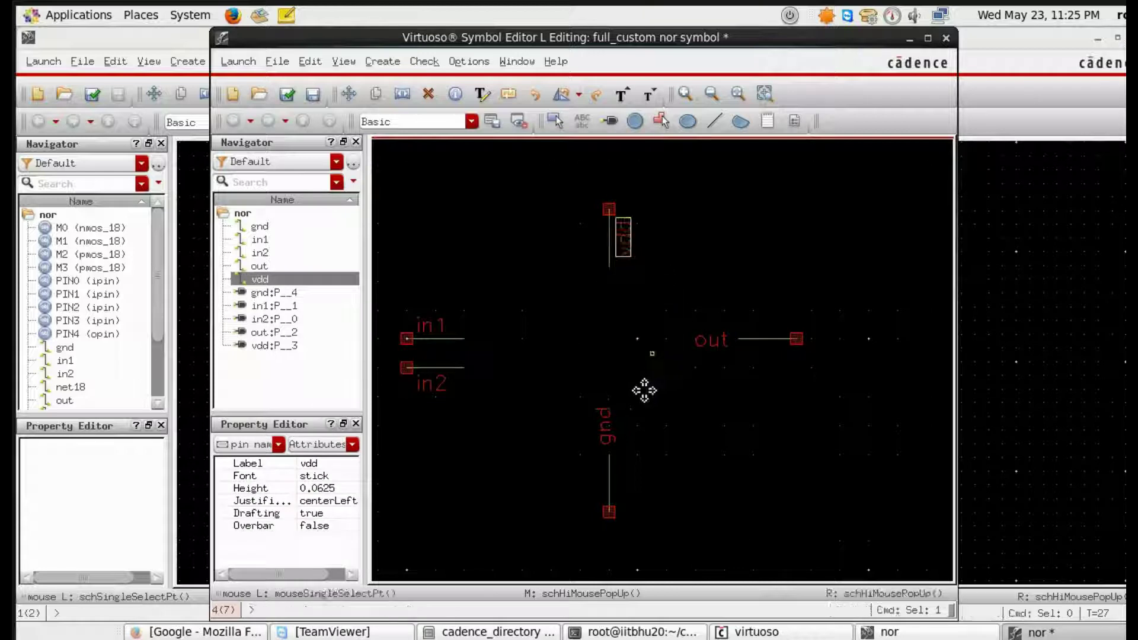
left_click_drag(609, 432, 623, 491)
left_click(718, 343)
left_click_drag(718, 347, 769, 326)
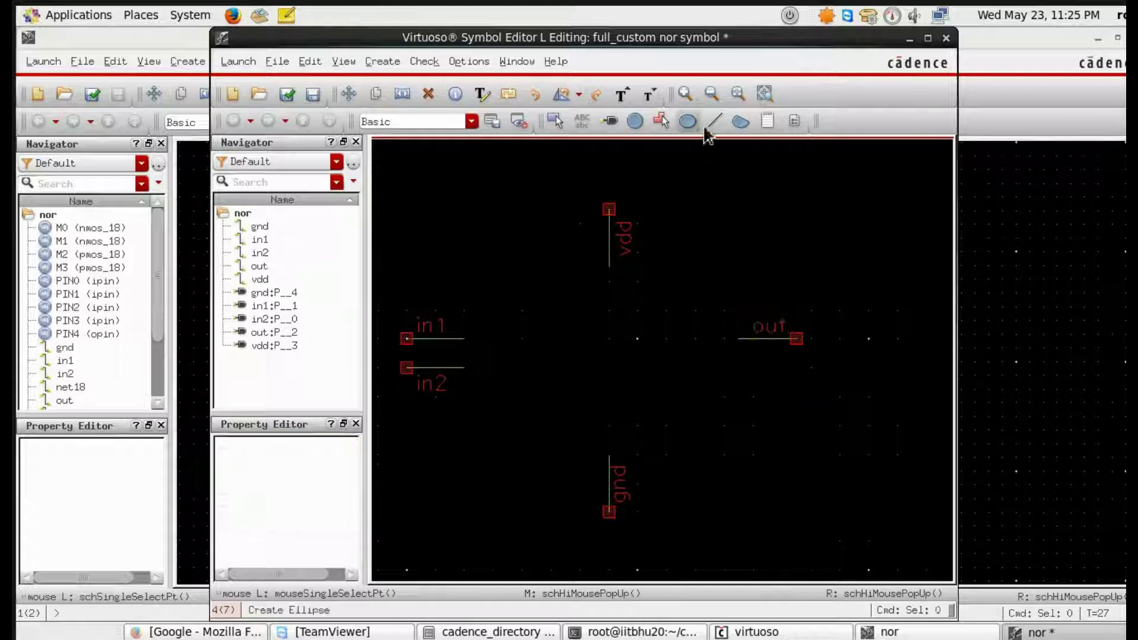
Draw the gate body's concave input-side arc, bulging toward the output, a short distance from the in1 and in2 pin lines
left_click(741, 121)
left_click(521, 308)
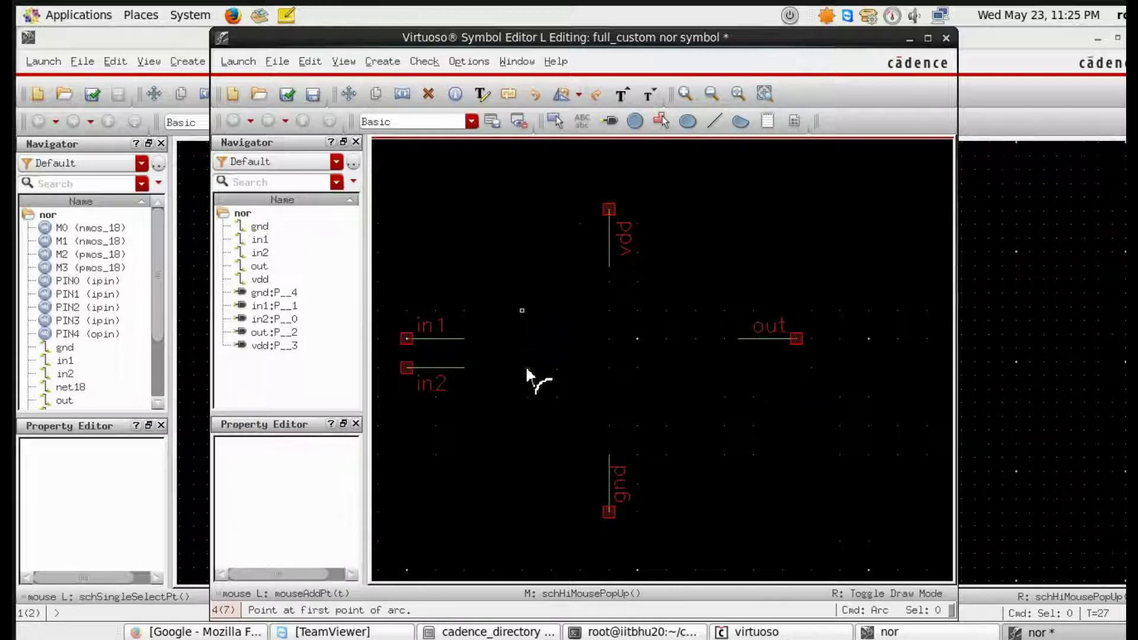
left_click(522, 395)
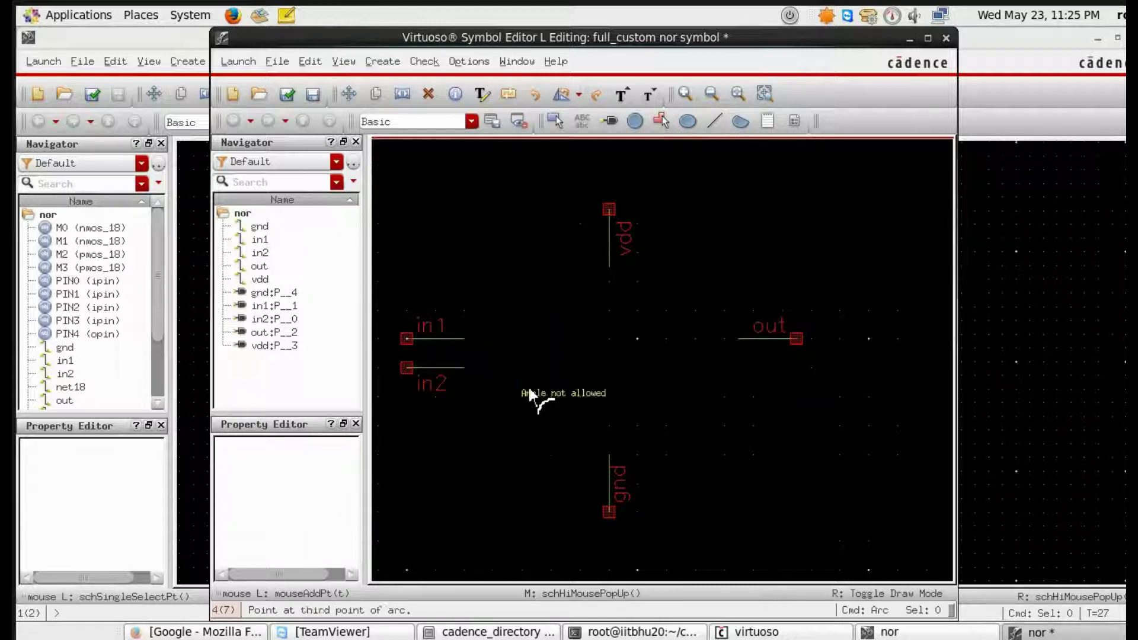
left_click(549, 359)
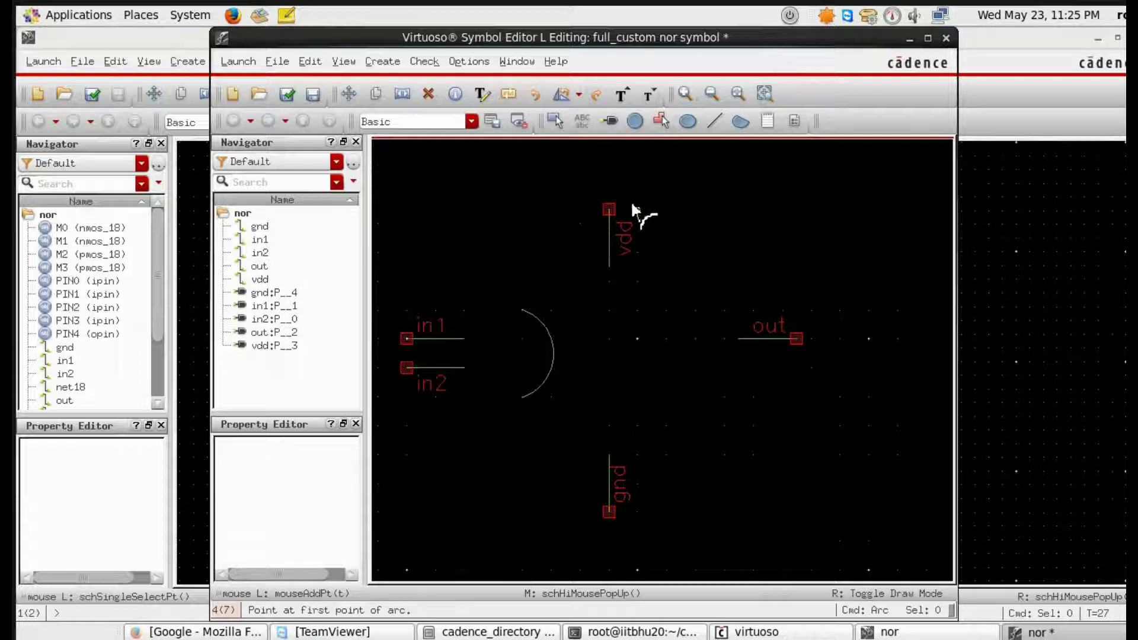
Draw two equal horizontal lines from the upper and lower ends of the arc toward the output side
left_click(715, 122)
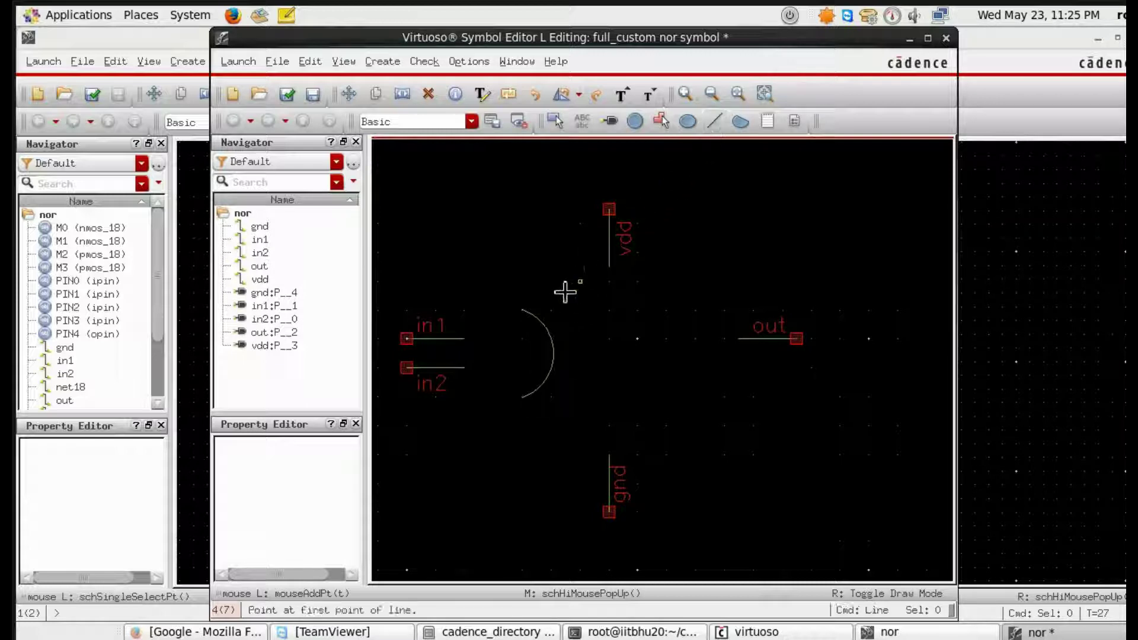
left_click(524, 311)
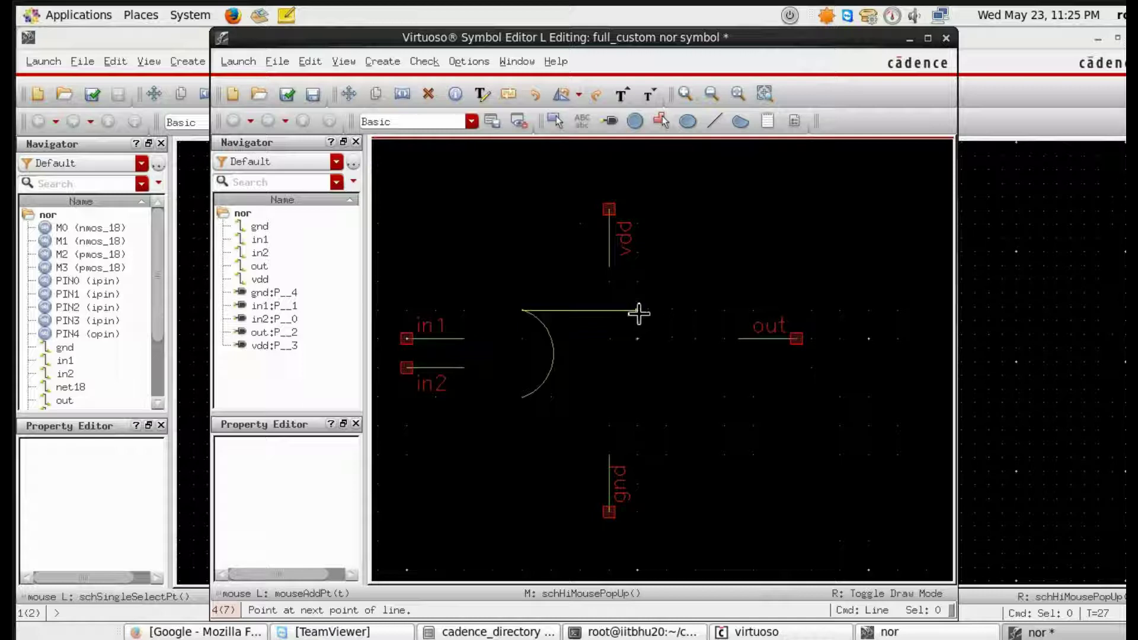
double_click(610, 310)
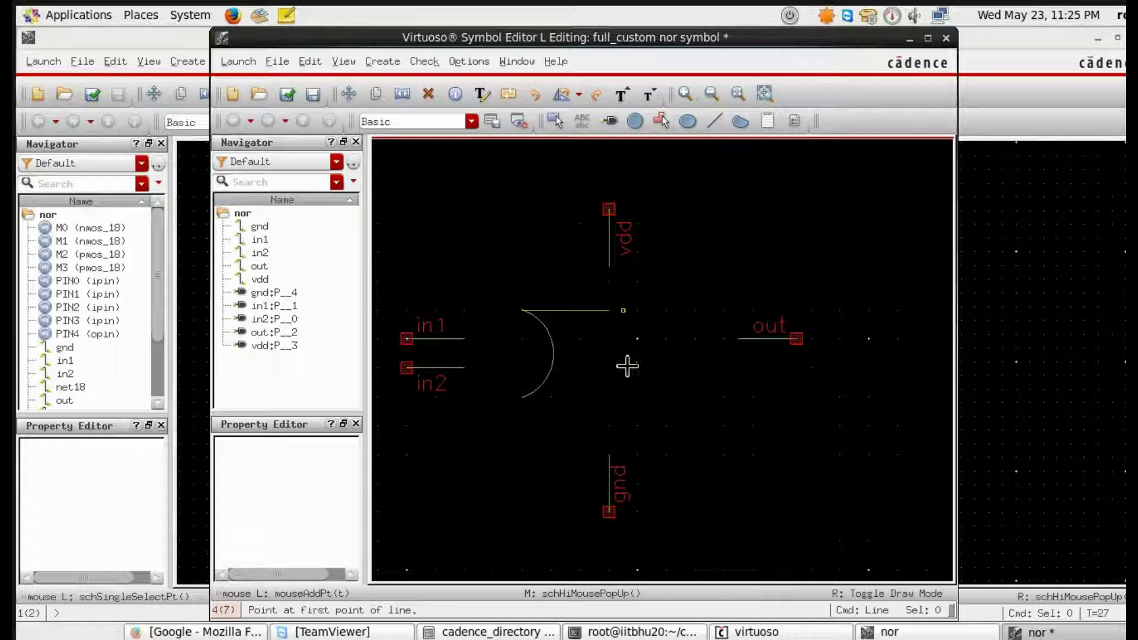
left_click(522, 397)
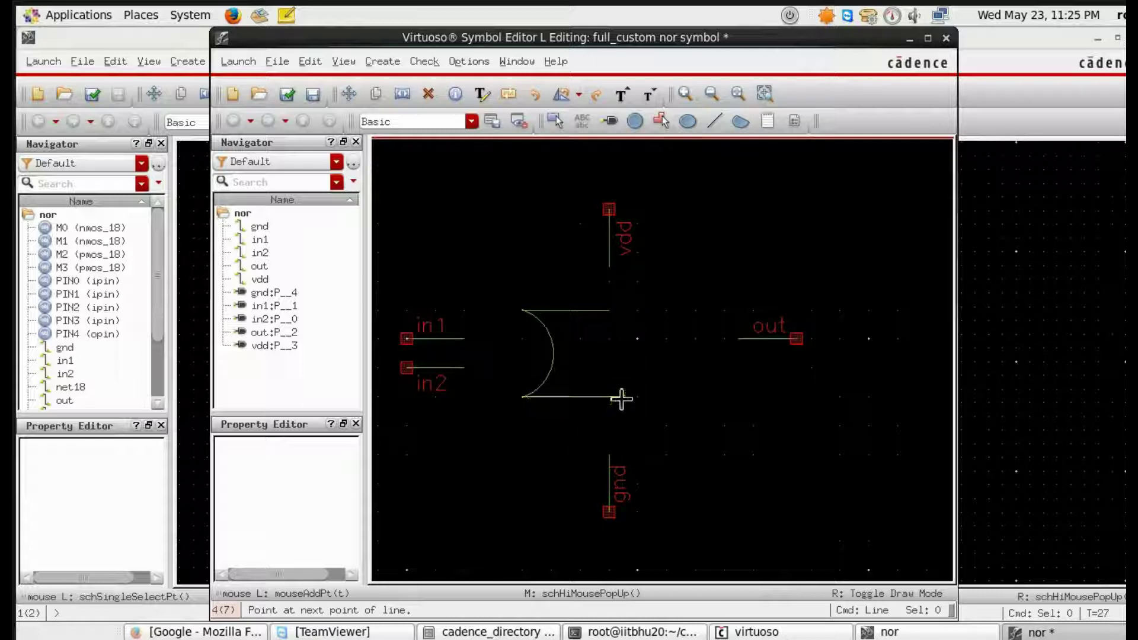
double_click(611, 398)
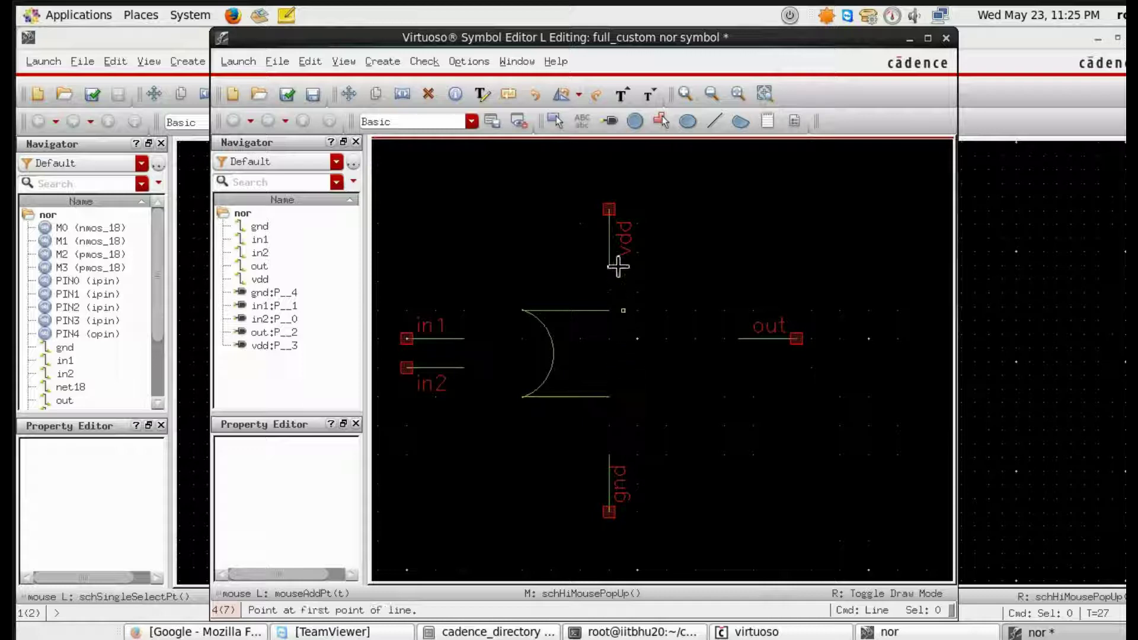
Close the gate body with an arc joining the free ends of both horizontal lines and bulging toward the out pin
left_click(740, 121)
left_click(608, 310)
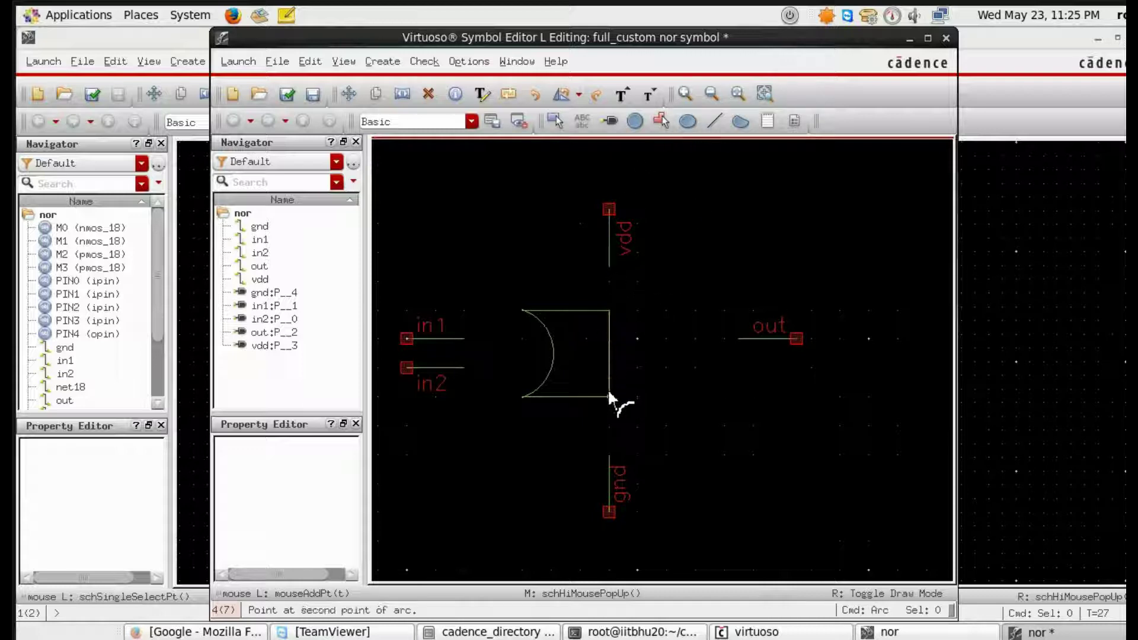
left_click(610, 396)
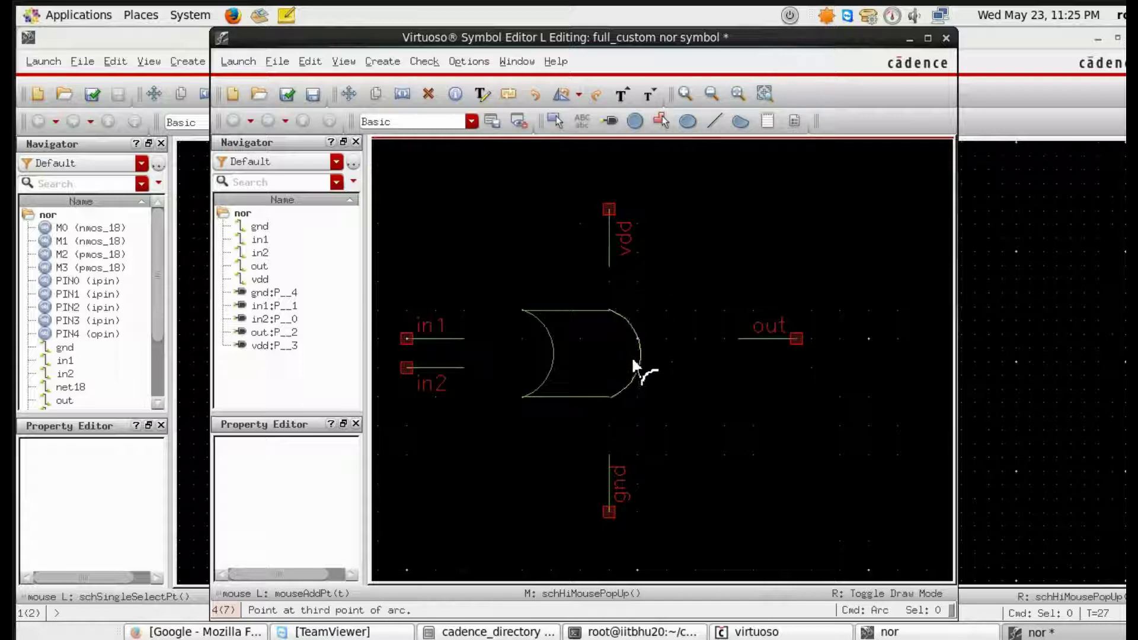
left_click(632, 363)
Draw an inversion bubble circle with a radius of about 0.0625 at the tip of the gate's output-side arc
left_click(635, 122)
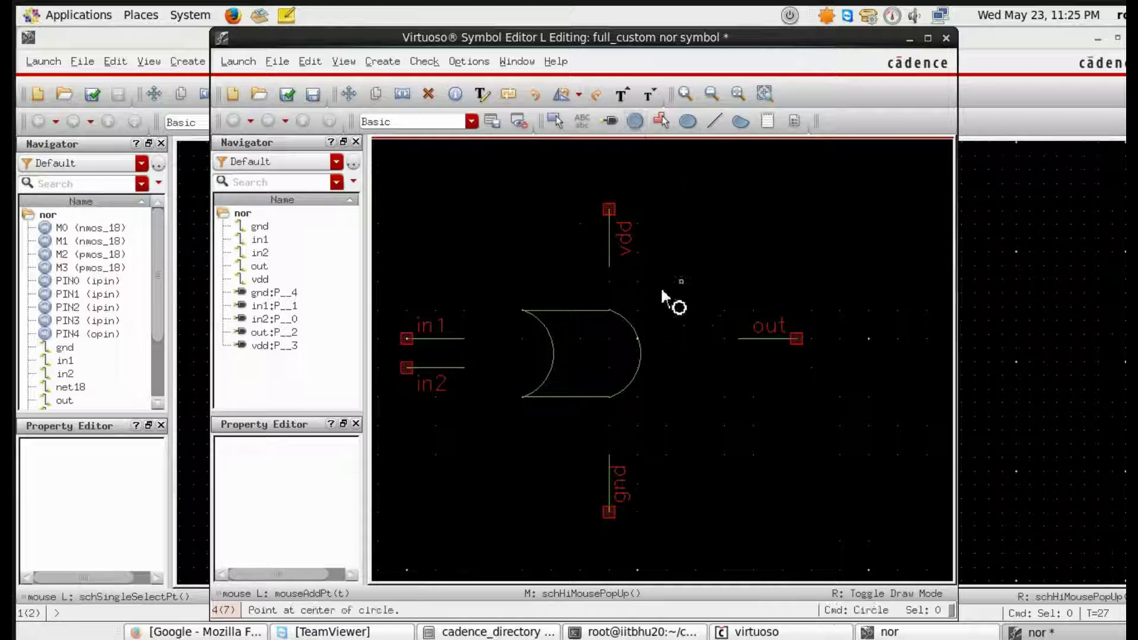
left_click(651, 353)
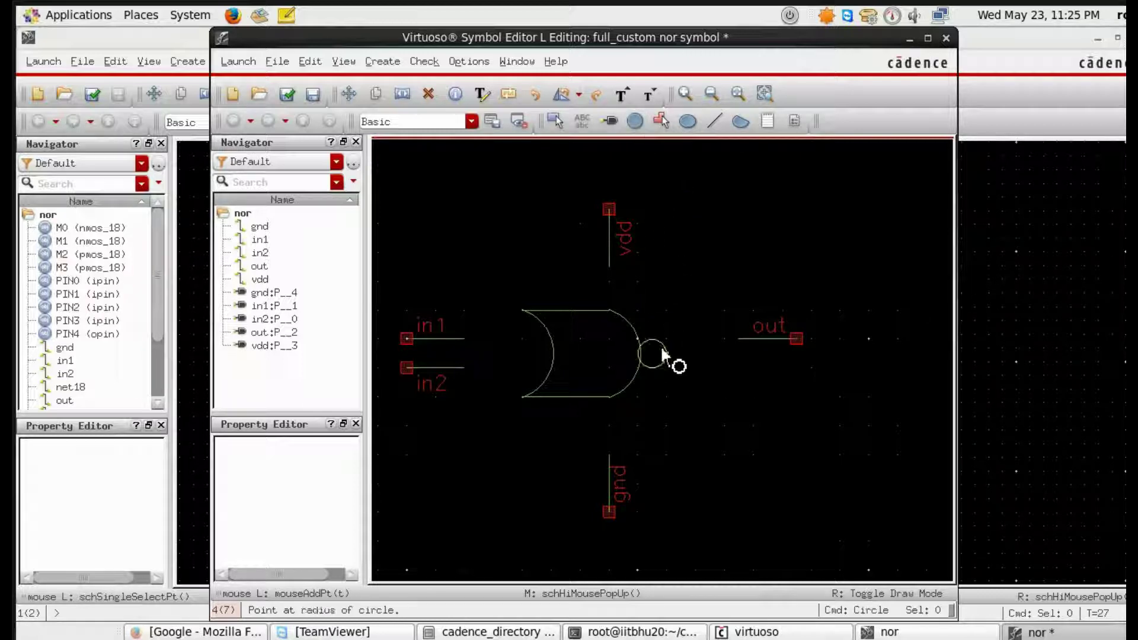
left_click(662, 354)
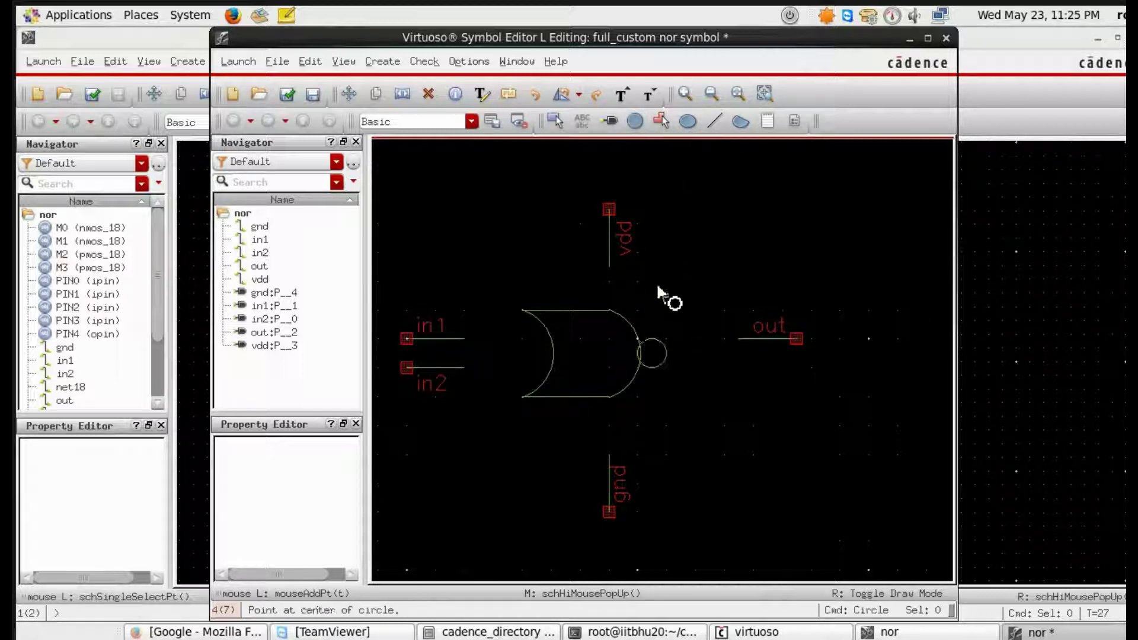
key("Escape")
left_click(653, 353)
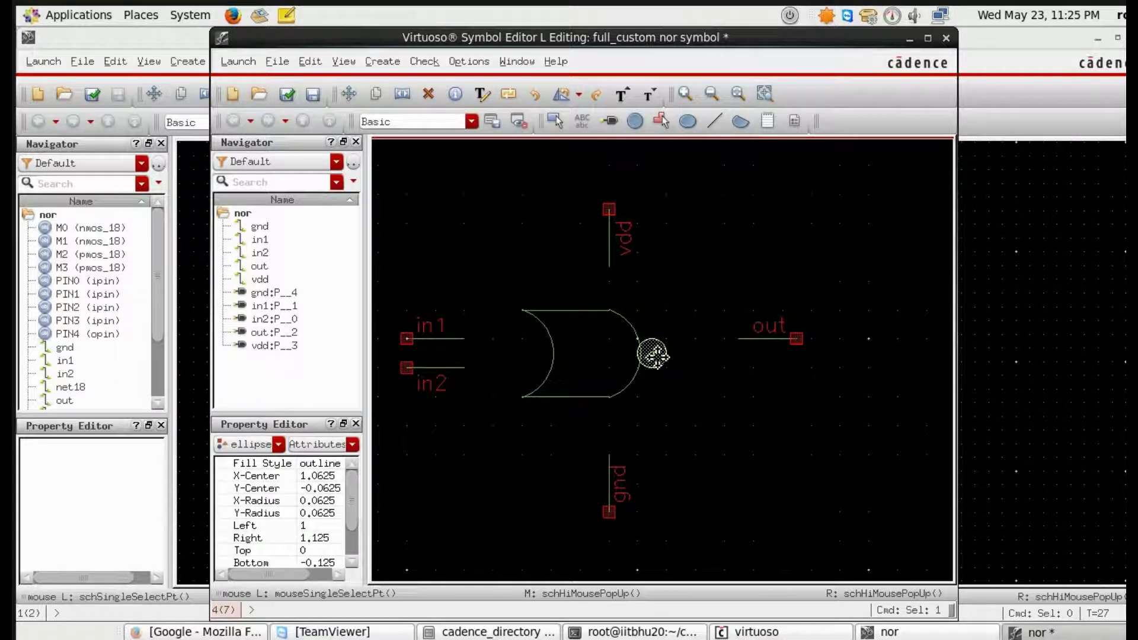
key("m")
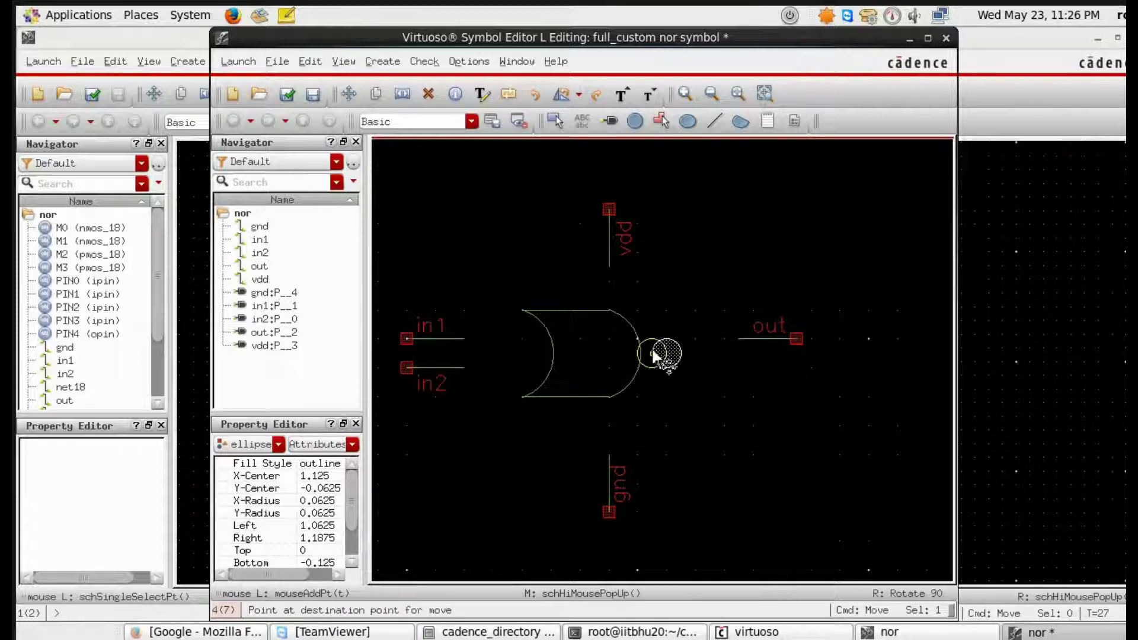
left_click(652, 354)
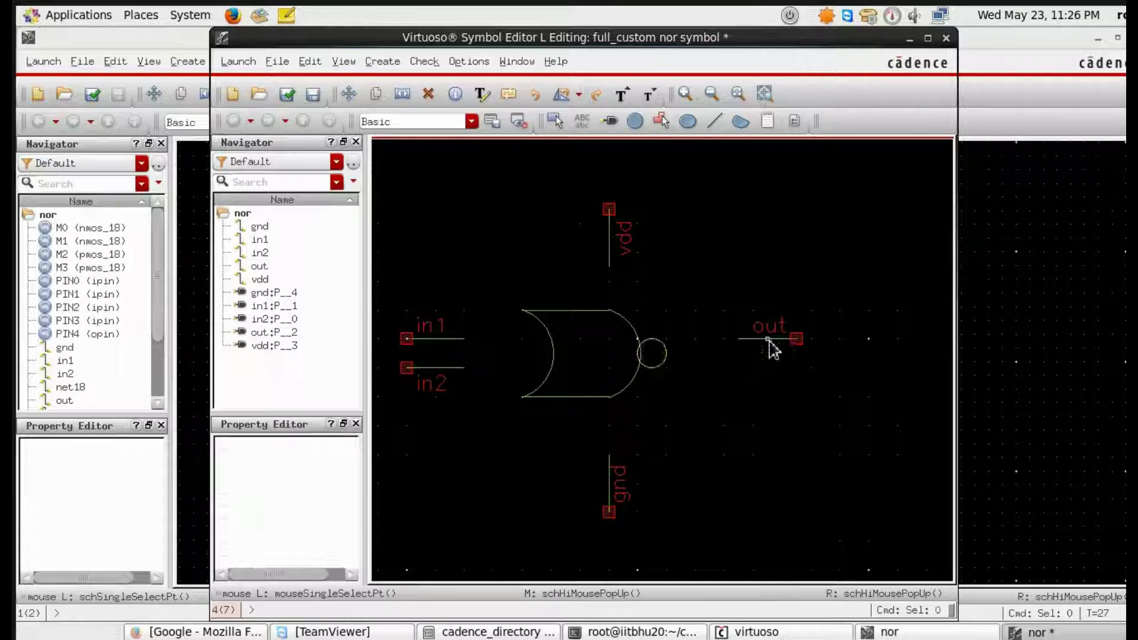
Move the out pin with its line and label so the line starts at the inversion bubble's output-side edge
left_click_drag(738, 295, 810, 371)
left_click(809, 370)
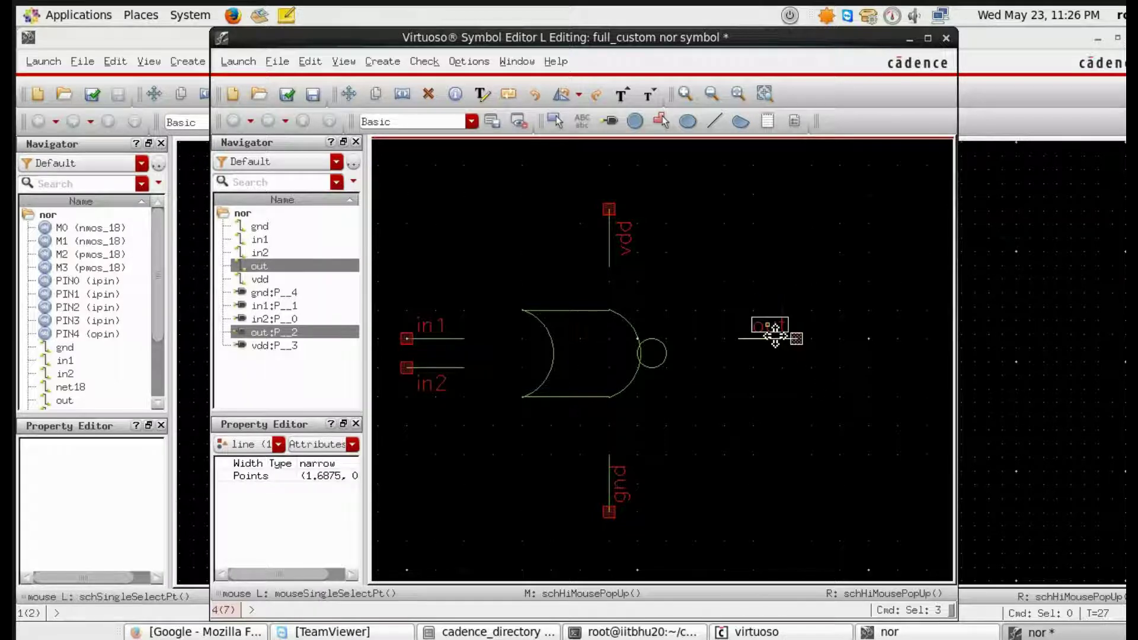
key("m")
left_click(691, 337)
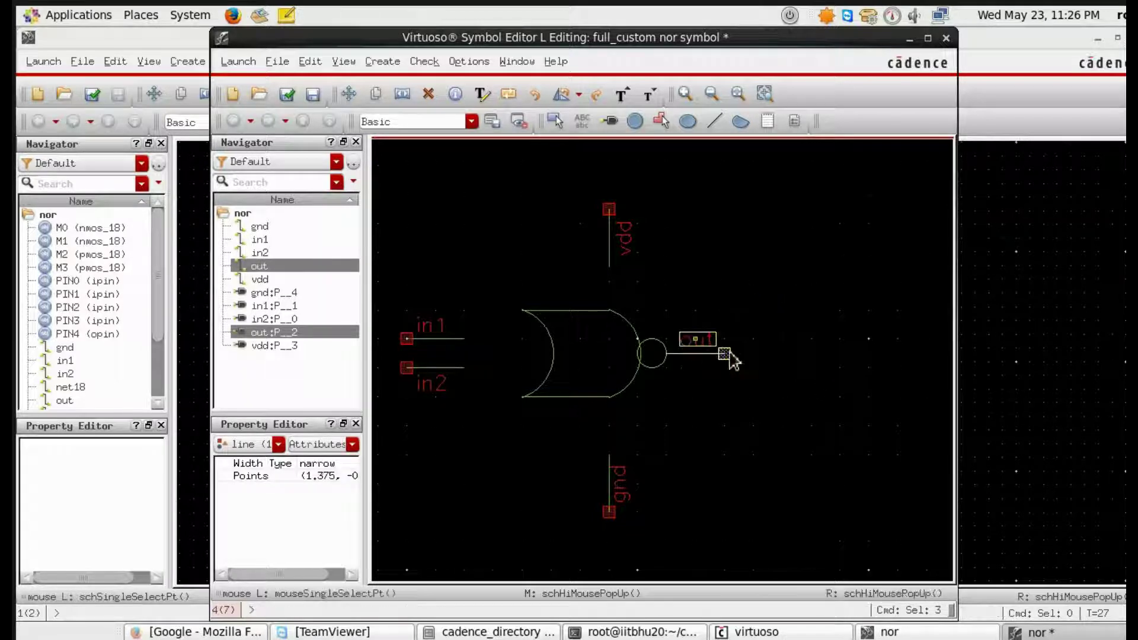
Move the vdd pin with its line and label onto the gate body's upper edge, and gnd onto the lower edge directly below vdd
left_click_drag(565, 179, 641, 264)
left_click(661, 273)
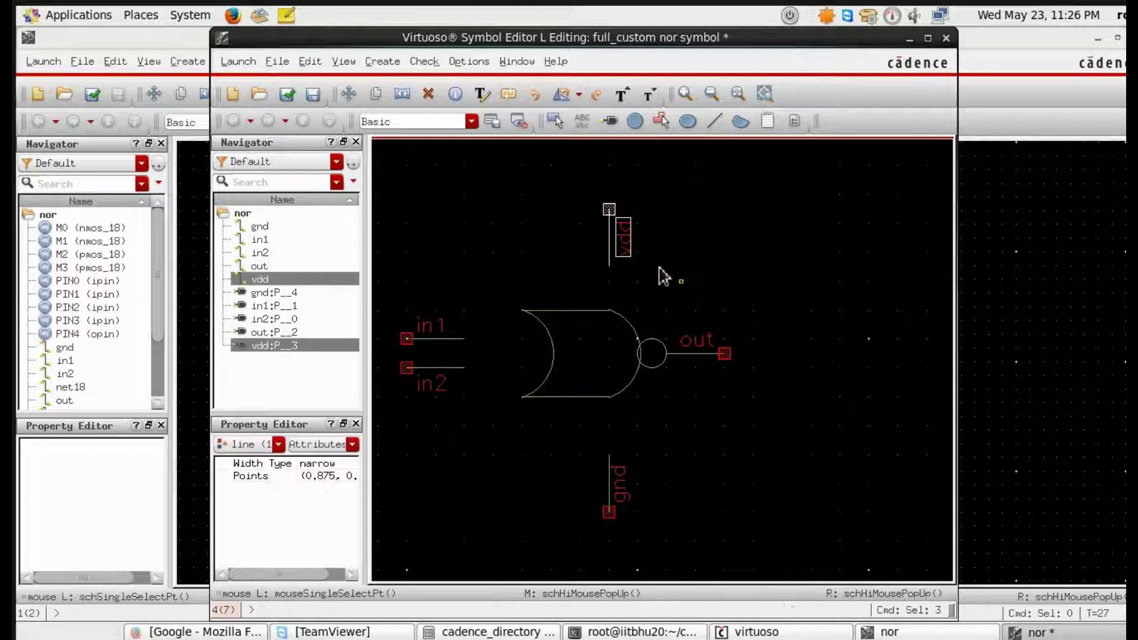
key("m")
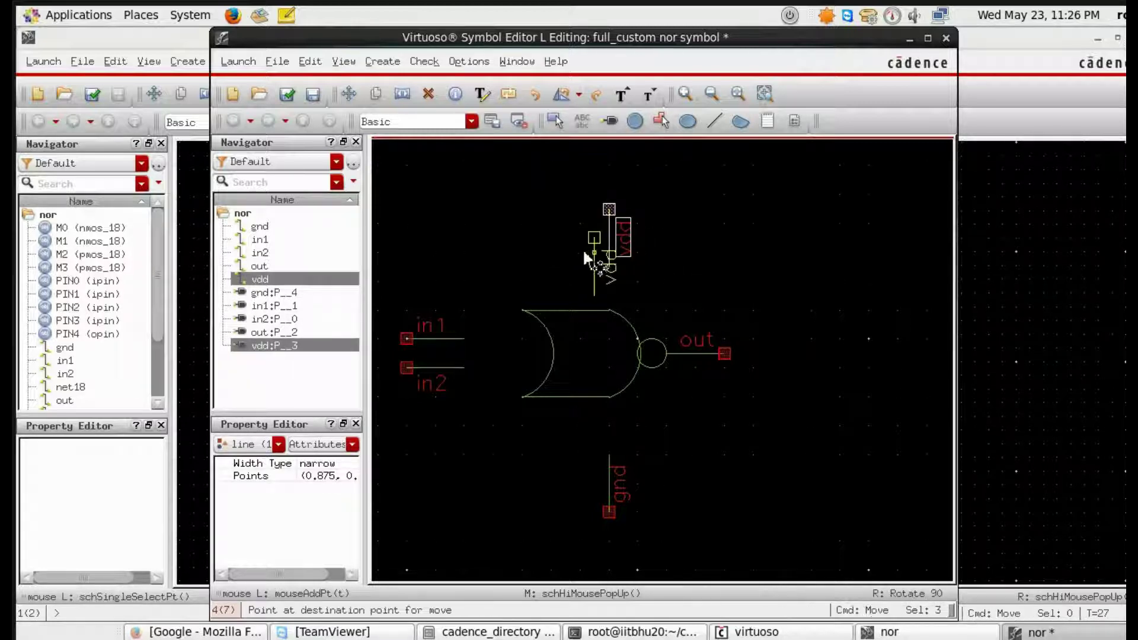
left_click(574, 265)
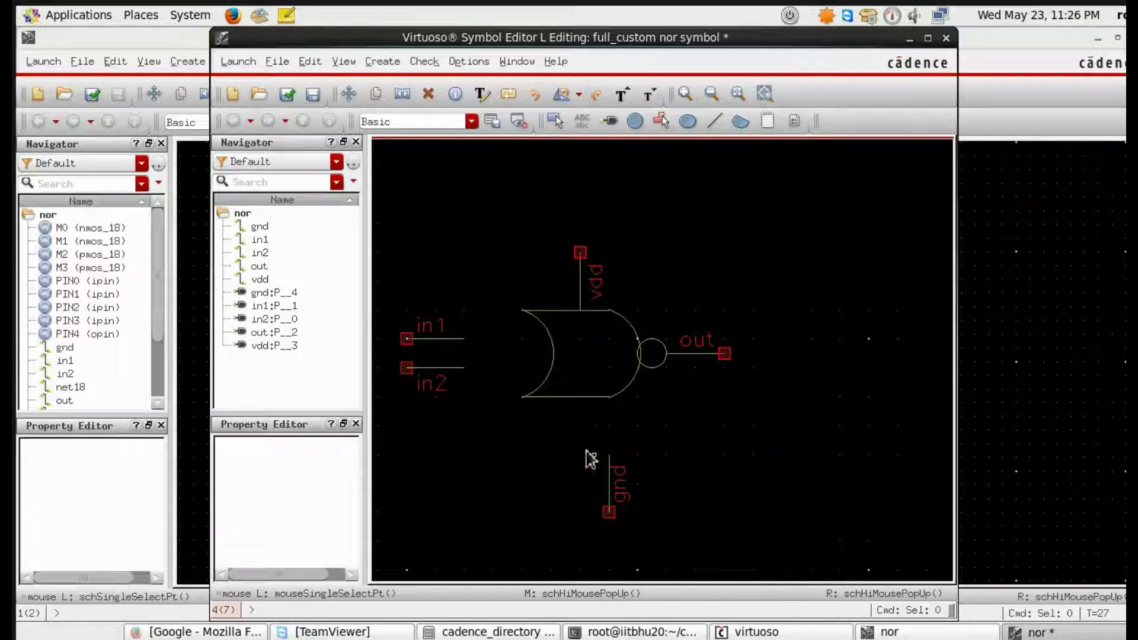
left_click_drag(580, 440, 637, 527)
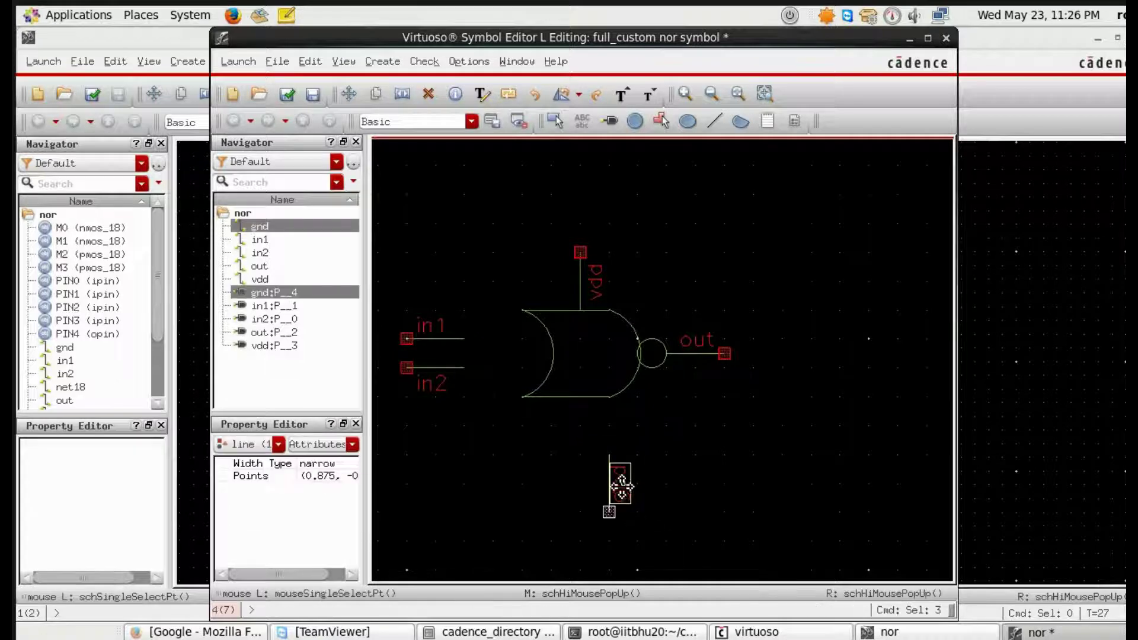
key("m")
left_click(589, 429)
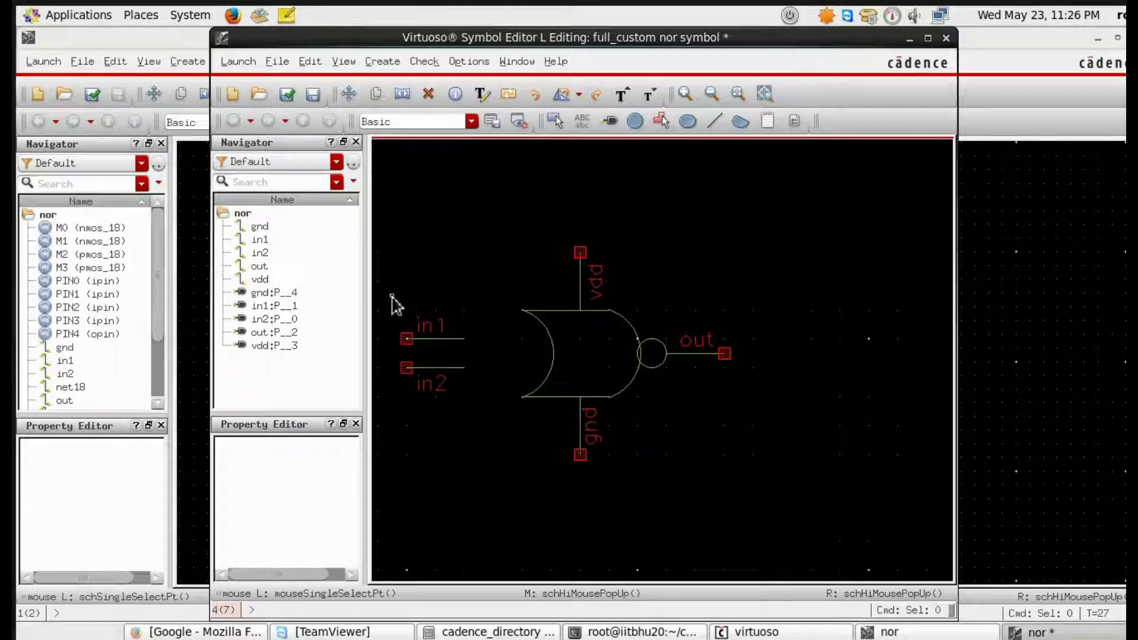
Move the in1 and in2 pins with their lines and labels so both lines end on the gate body's concave input arc
left_click_drag(391, 295, 477, 355)
key("m")
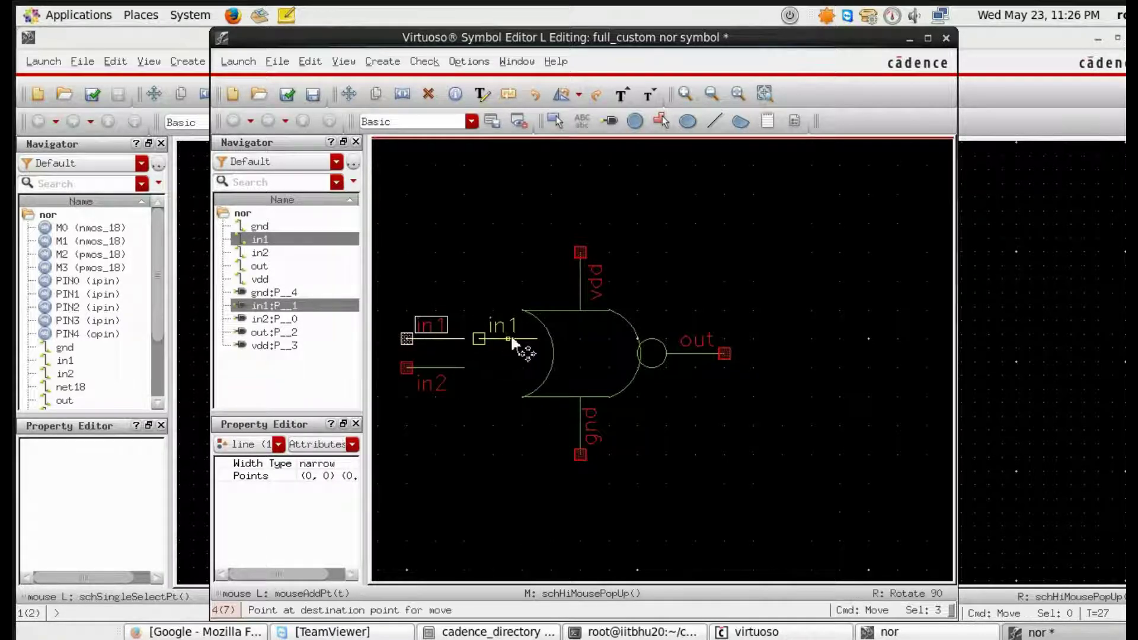
left_click(520, 333)
left_click_drag(392, 354, 472, 421)
key("m")
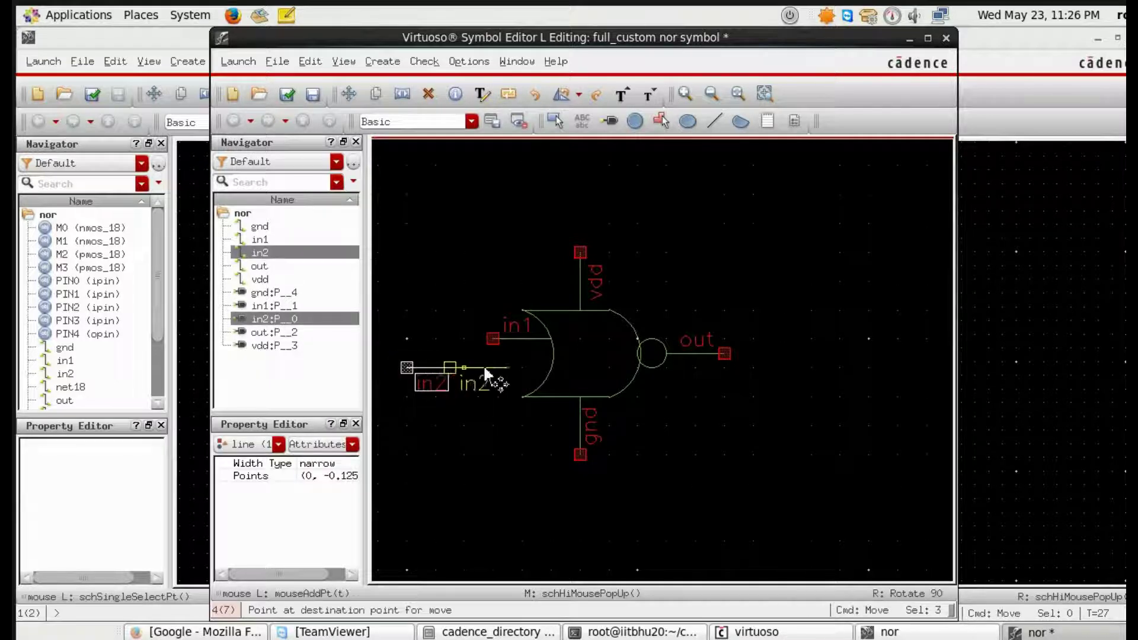
left_click(505, 377)
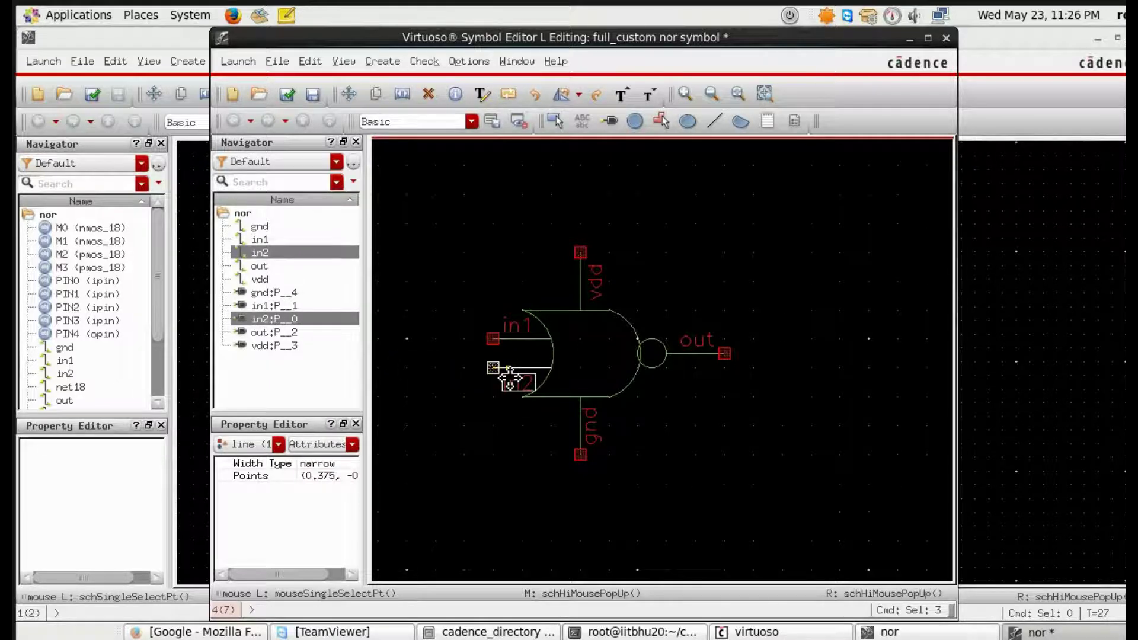
left_click(853, 441)
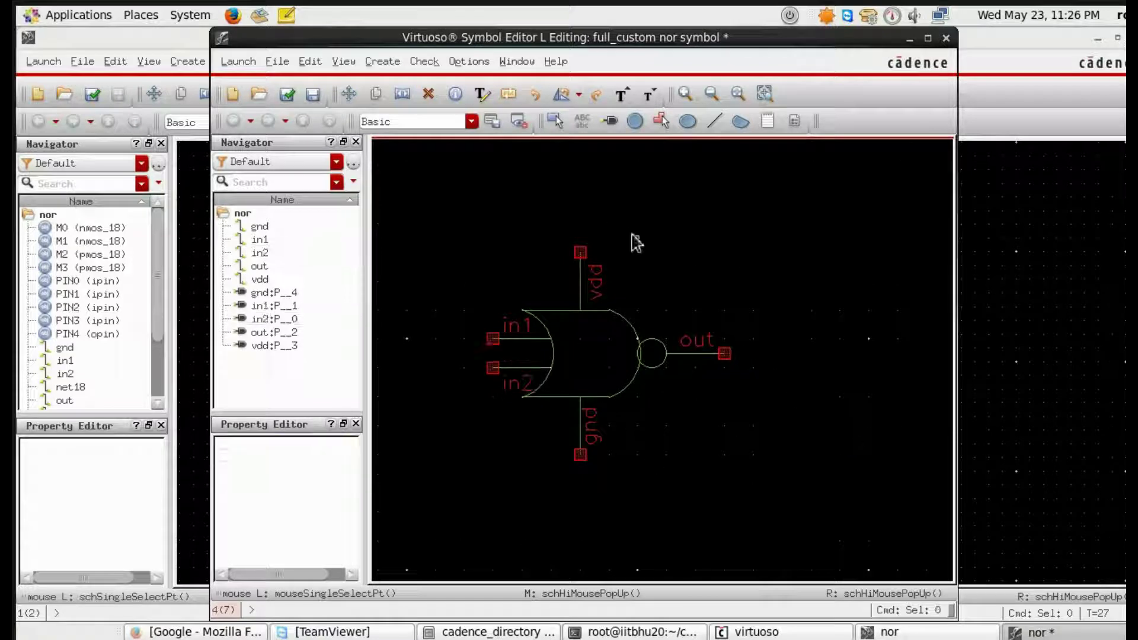
Check and save the nor symbol, and close its editor to return to the schematic
left_click(287, 95)
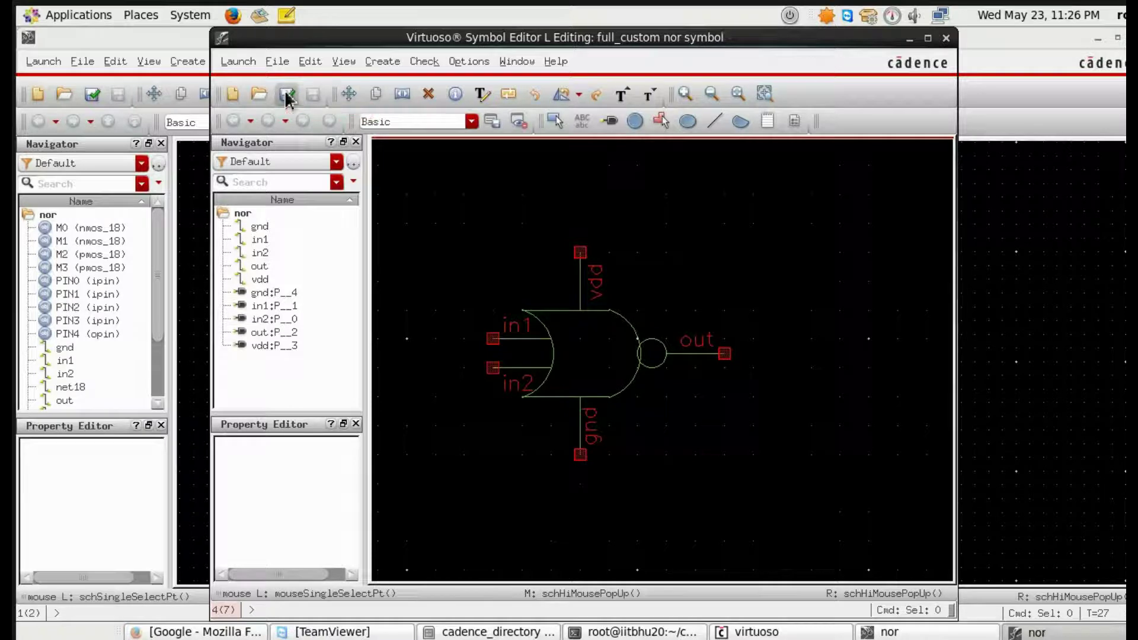
left_click(947, 39)
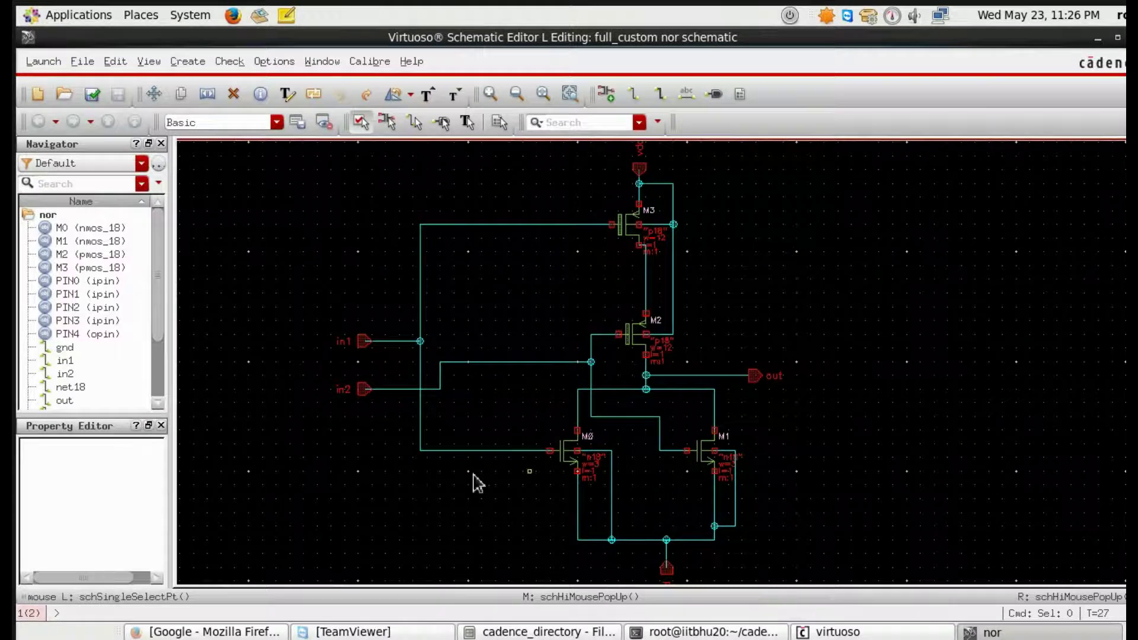